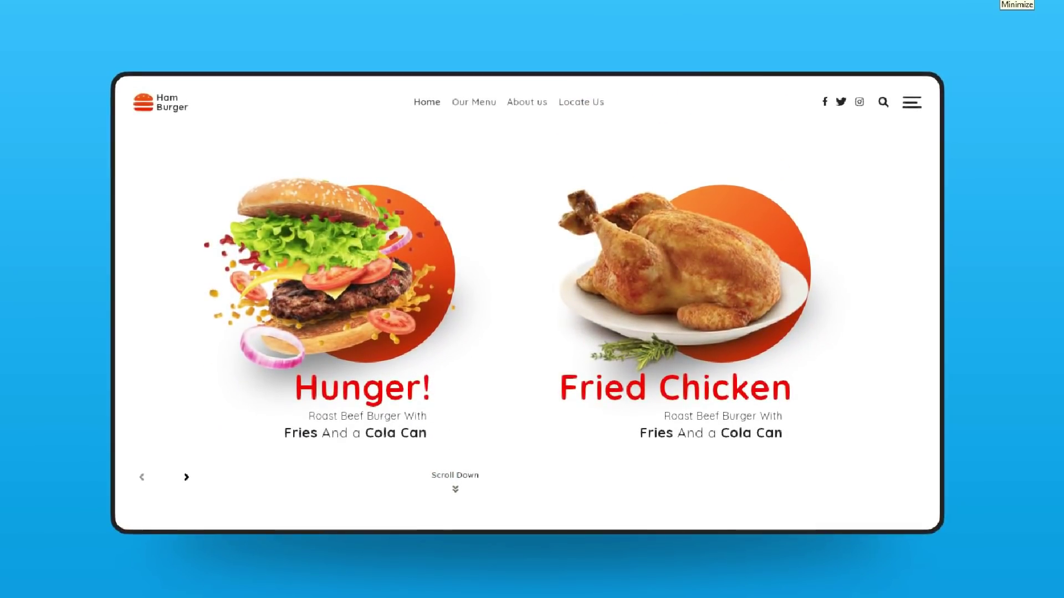
# - Page forward and back through both food slider animations in the prototype preview
pyautogui.click(187, 478)
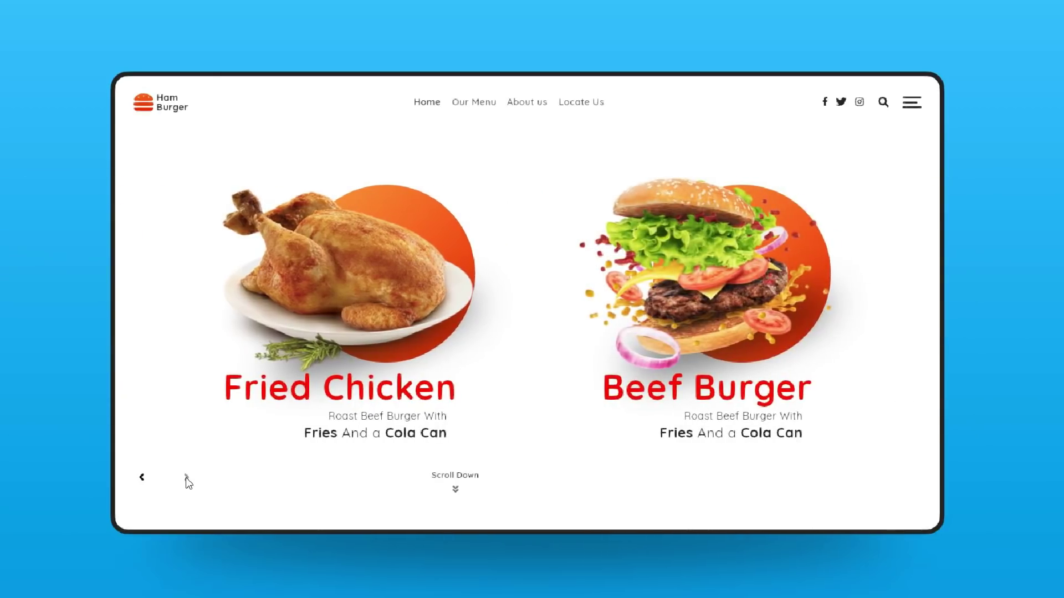
pyautogui.click(147, 481)
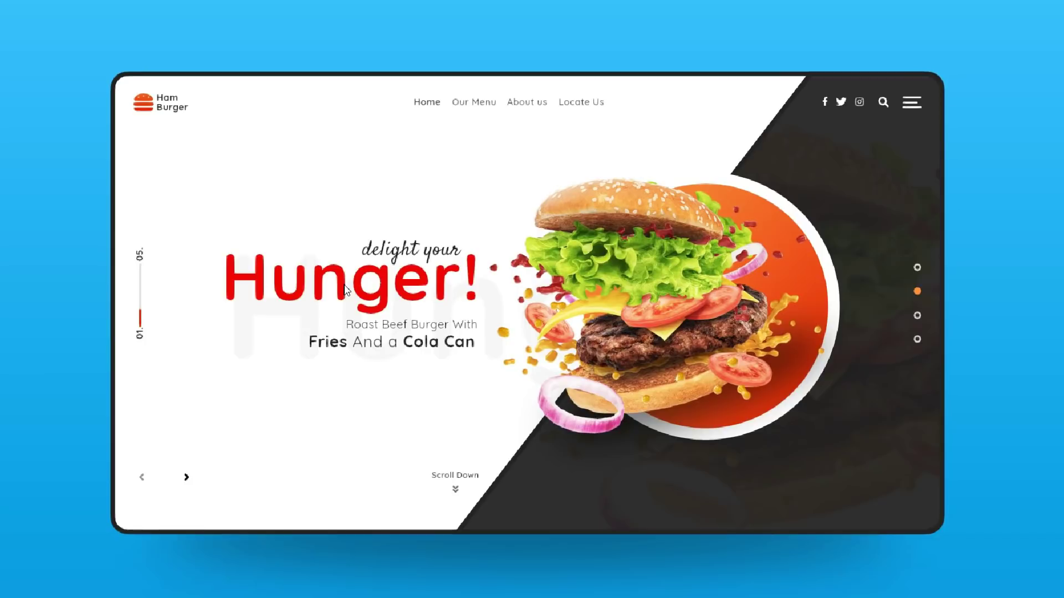
pyautogui.click(187, 479)
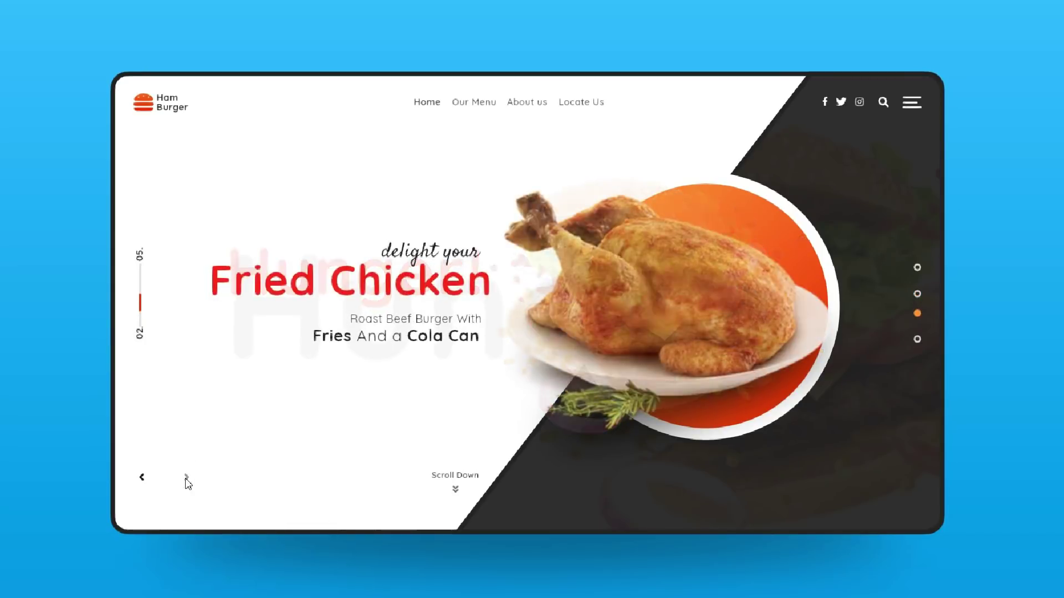
pyautogui.click(142, 478)
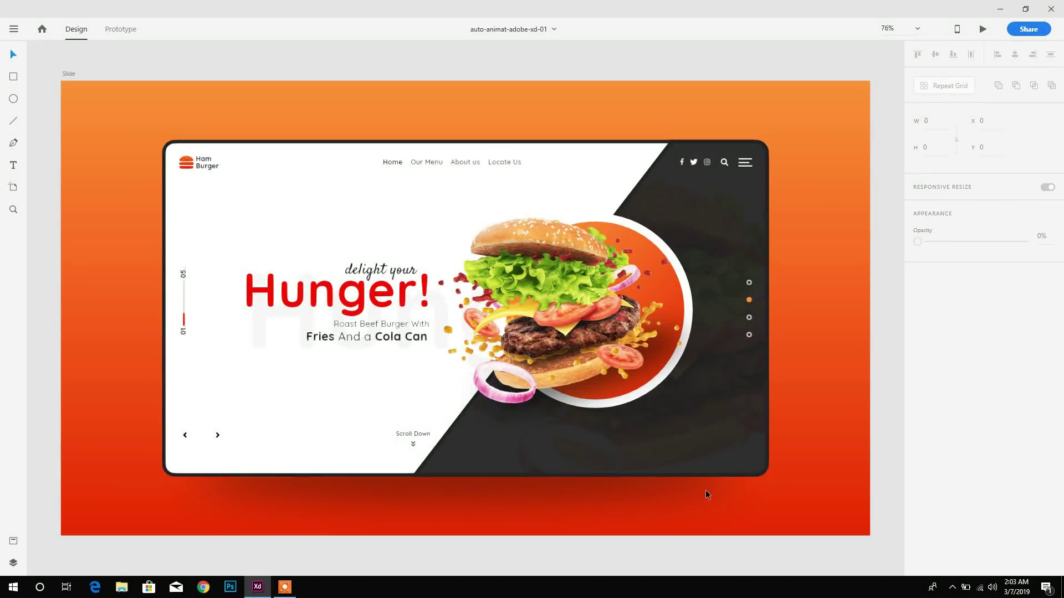
# - Change the Slide artboard's linear gradient fill to blue, with #39C2FF at the start and #059DE0 at the end
pyautogui.click(63, 73)
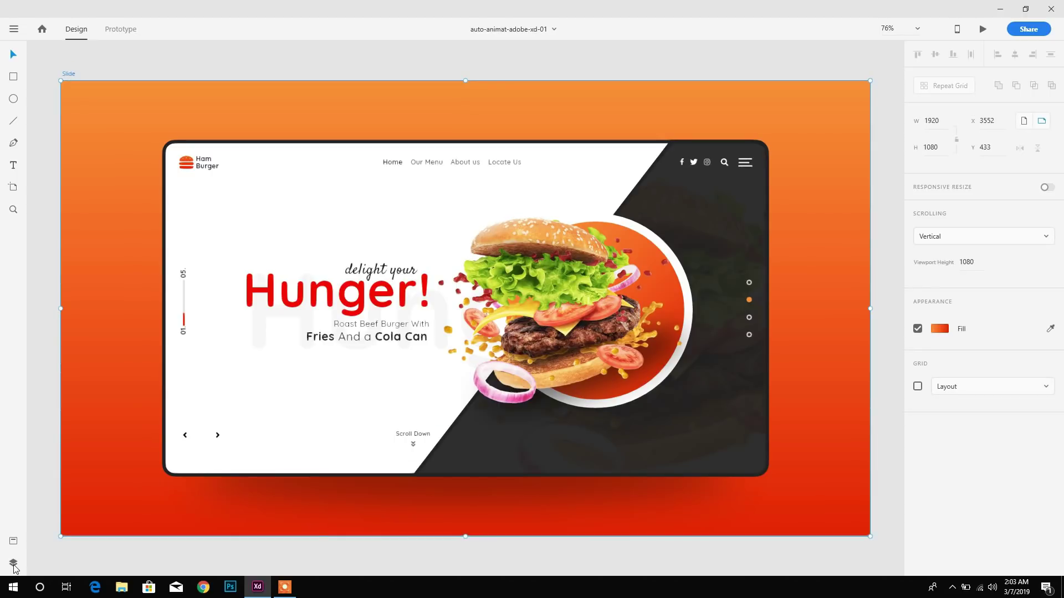
pyautogui.click(941, 328)
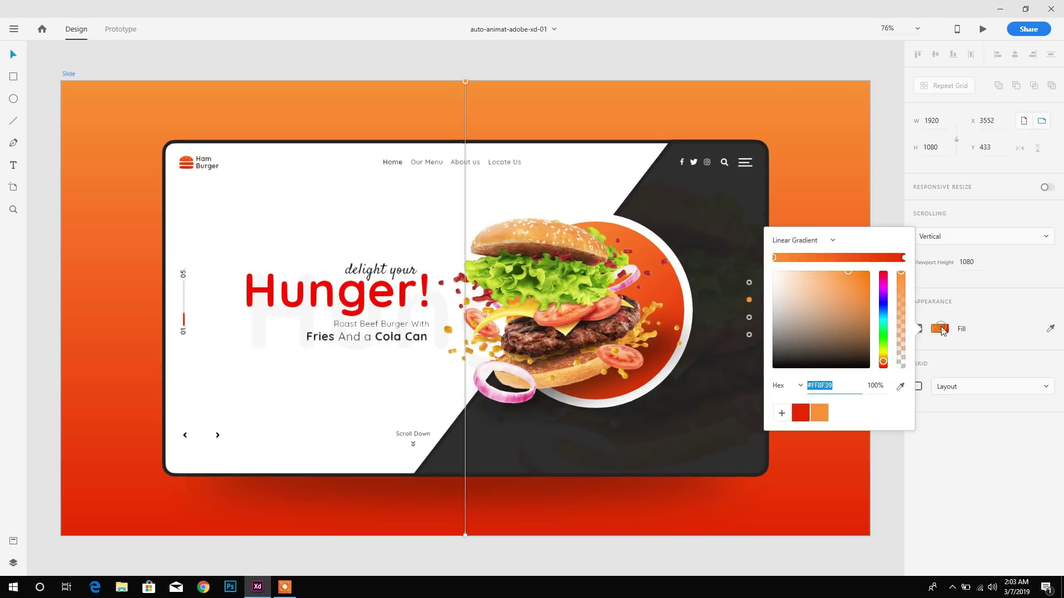
pyautogui.moveTo(882, 357); pyautogui.dragTo(884, 315)
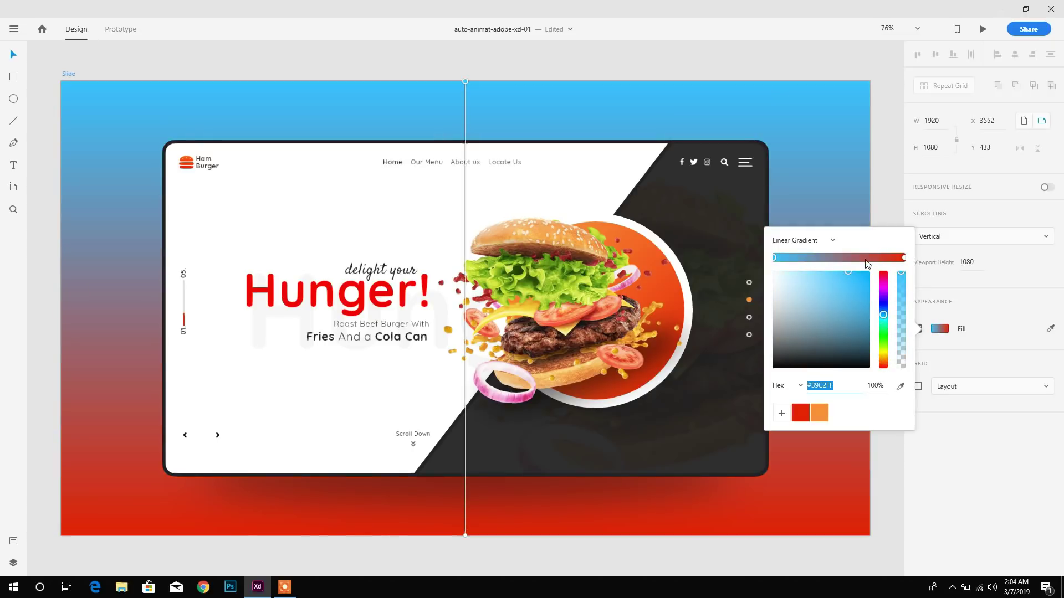
pyautogui.click(903, 258)
pyautogui.moveTo(884, 326); pyautogui.dragTo(884, 315)
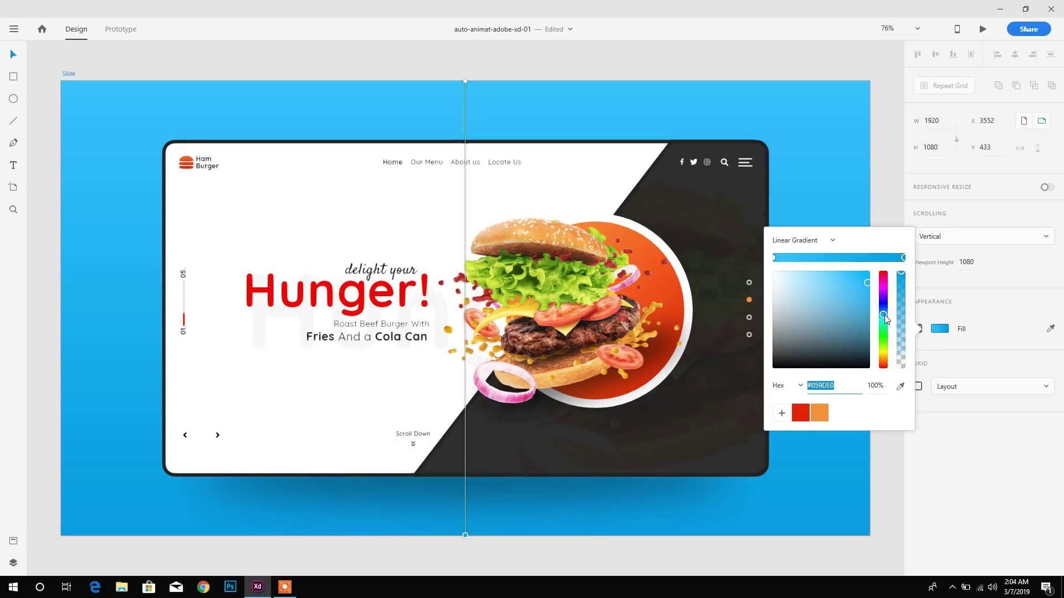
pyautogui.click(834, 214)
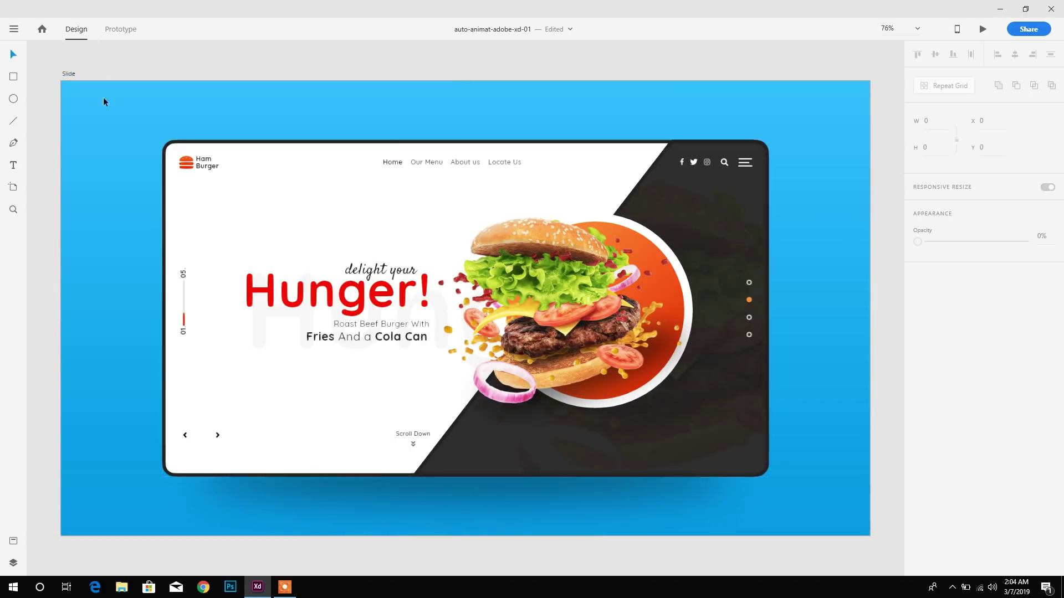
# - Show the layers list and place a copy of the Slide artboard beside the original
pyautogui.click(69, 74)
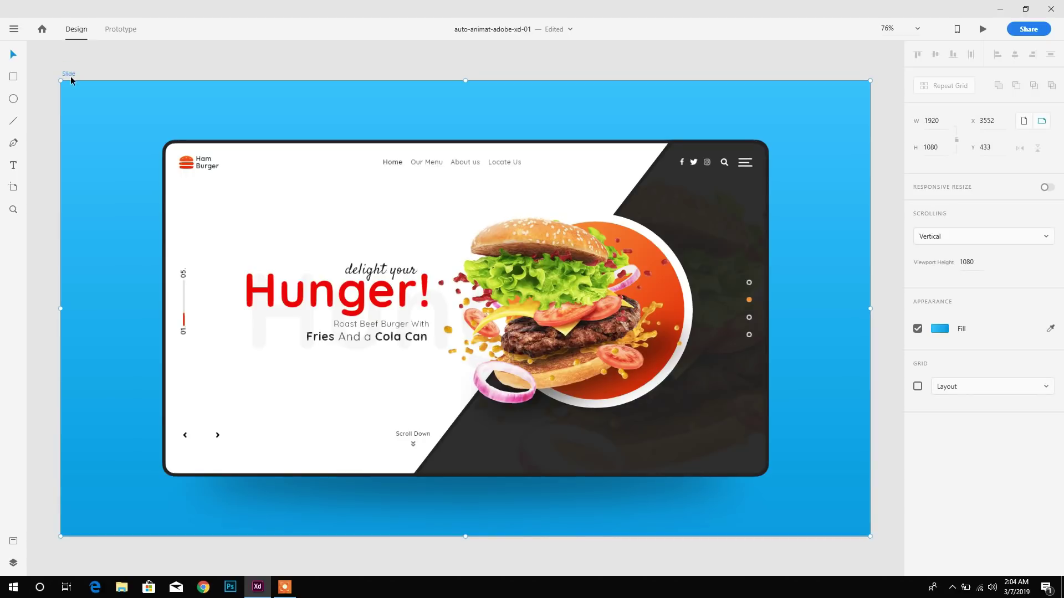
pyautogui.click(14, 562)
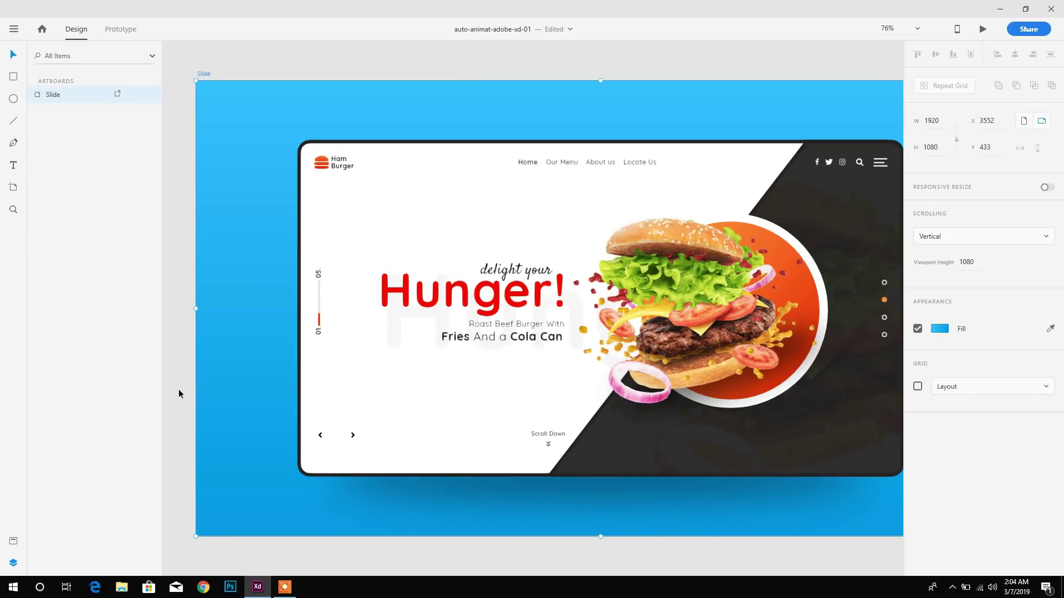
pyautogui.hotkey('ctrl', '-')
pyautogui.hotkey('ctrl', '-')
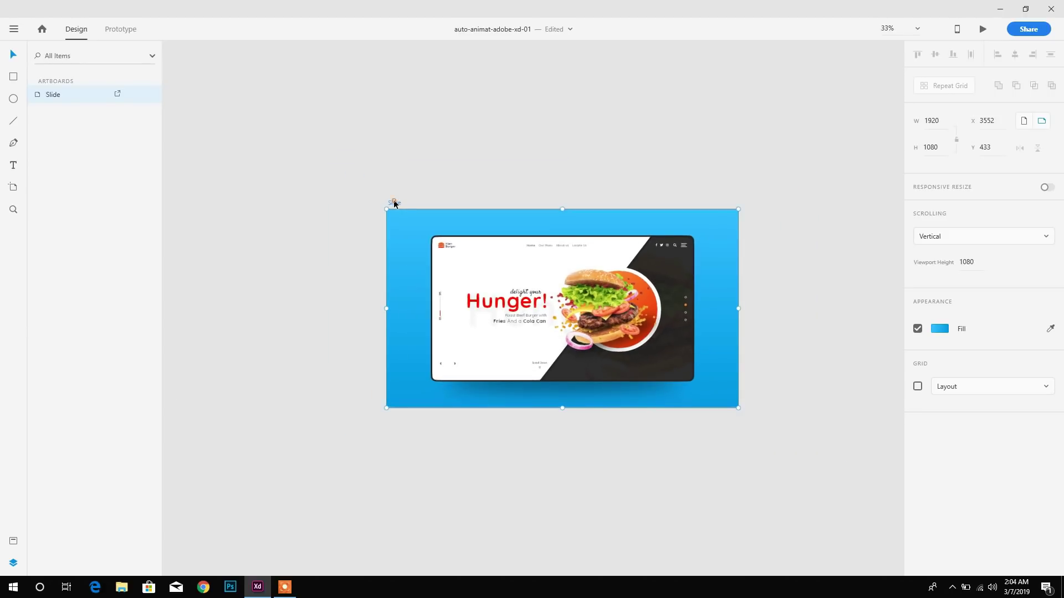
pyautogui.rightClick(394, 203)
pyautogui.click(421, 269)
pyautogui.rightClick(758, 219)
pyautogui.click(773, 265)
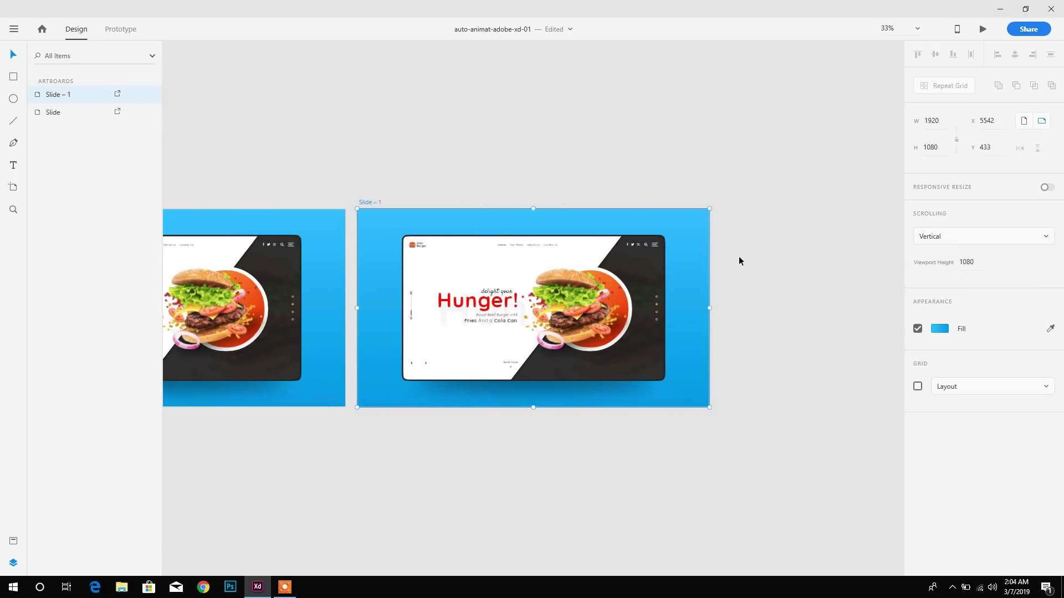
# - Rename the copied artboard as Slide – 2
pyautogui.doubleClick(365, 202)
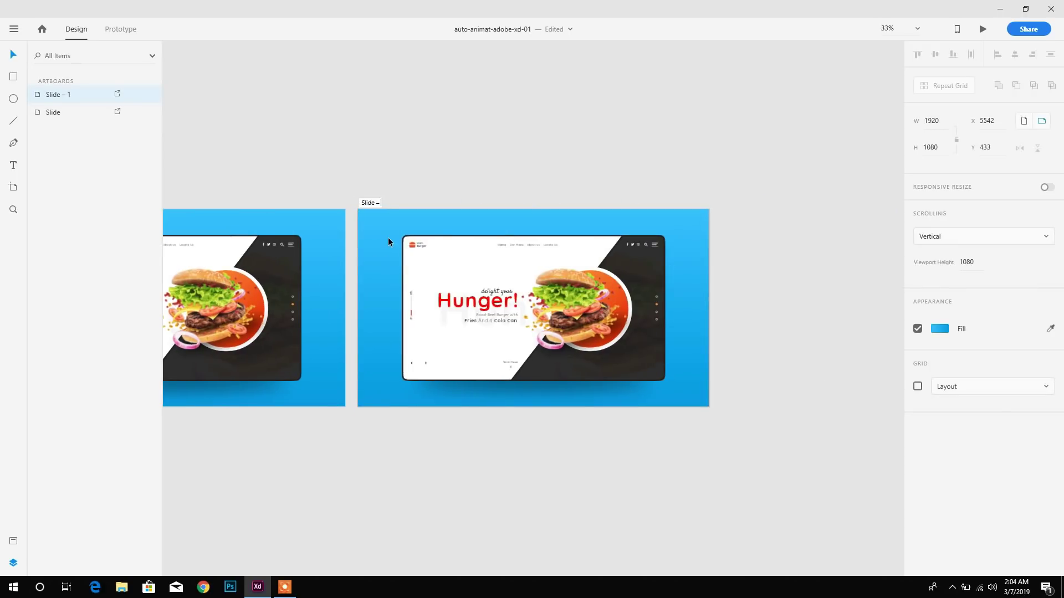
pyautogui.write('2')
pyautogui.press('Return')
# - Rename the original artboard as Slide - 1
pyautogui.moveTo(366, 235); pyautogui.dragTo(676, 233)
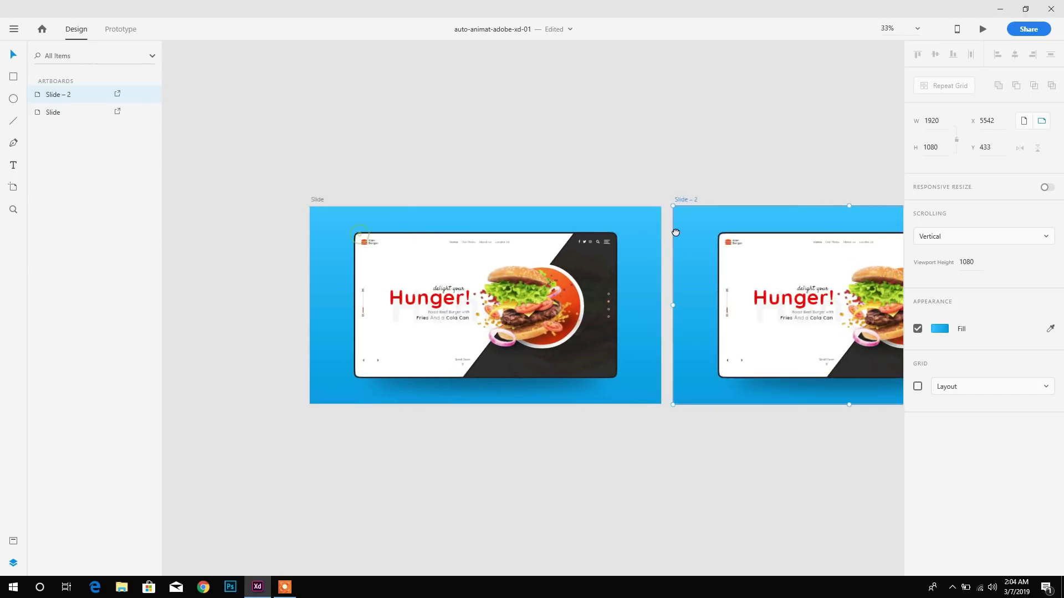
pyautogui.click(317, 200)
pyautogui.doubleClick(317, 199)
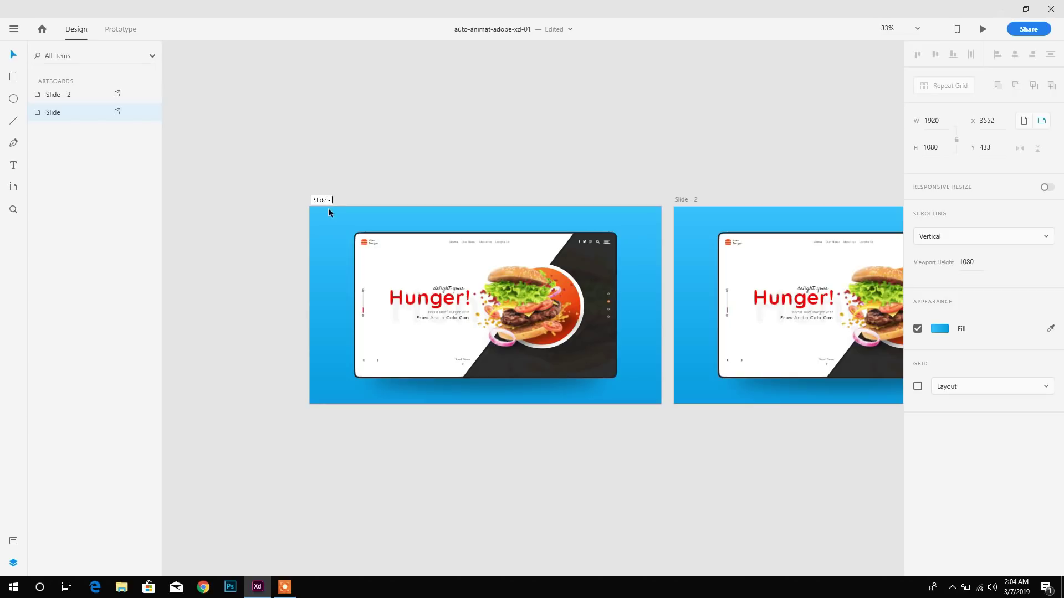
pyautogui.click(367, 183)
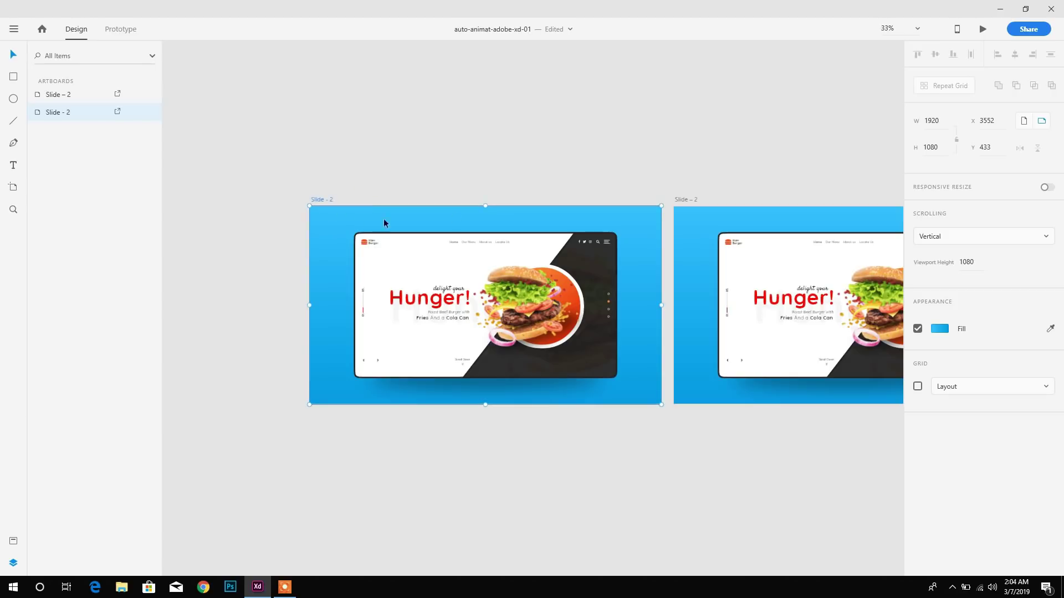
pyautogui.doubleClick(331, 200)
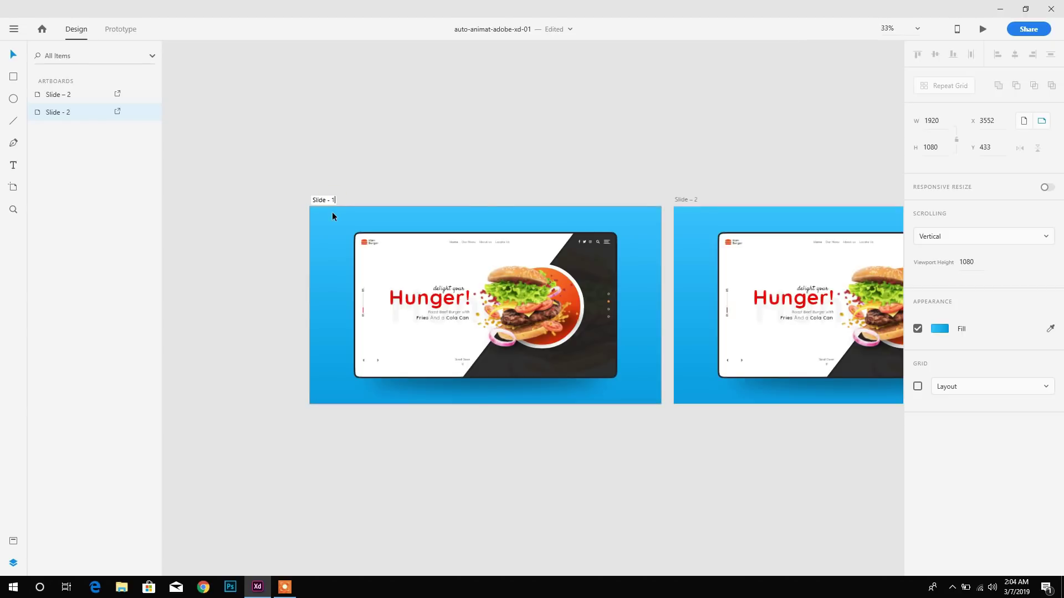
pyautogui.write('1')
pyautogui.press('Return')
# - Delete the burger picture from the image group on the Slide – 2 artboard, keeping the circle and shadow
pyautogui.moveTo(501, 298); pyautogui.dragTo(399, 308)
pyautogui.moveTo(650, 311); pyautogui.dragTo(439, 291)
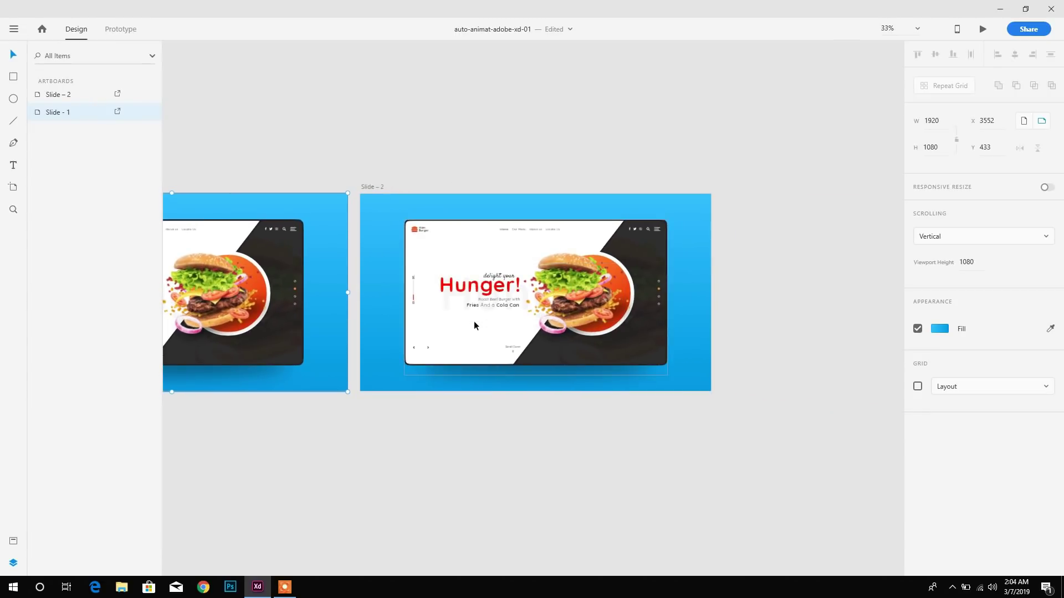
pyautogui.hotkey('ctrl', '=')
pyautogui.hotkey('ctrl', '=')
pyautogui.click(596, 252)
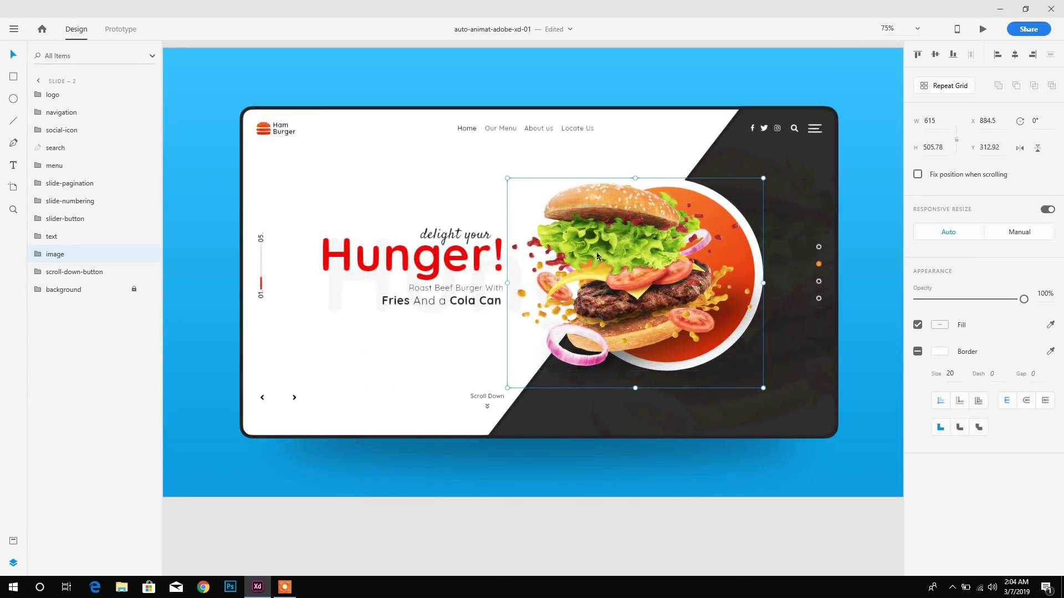
pyautogui.doubleClick(601, 231)
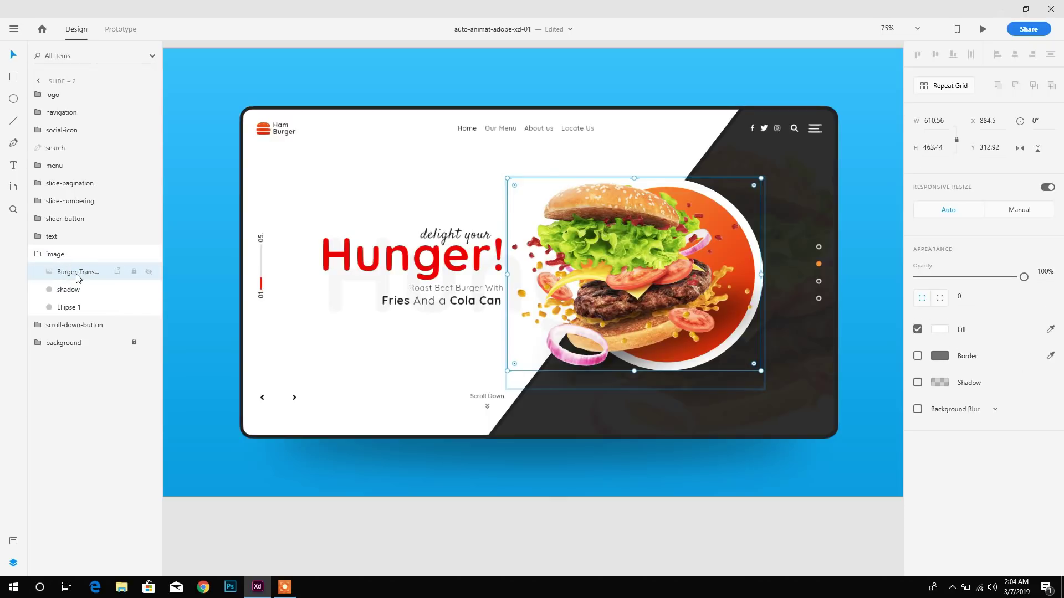
pyautogui.press('Delete')
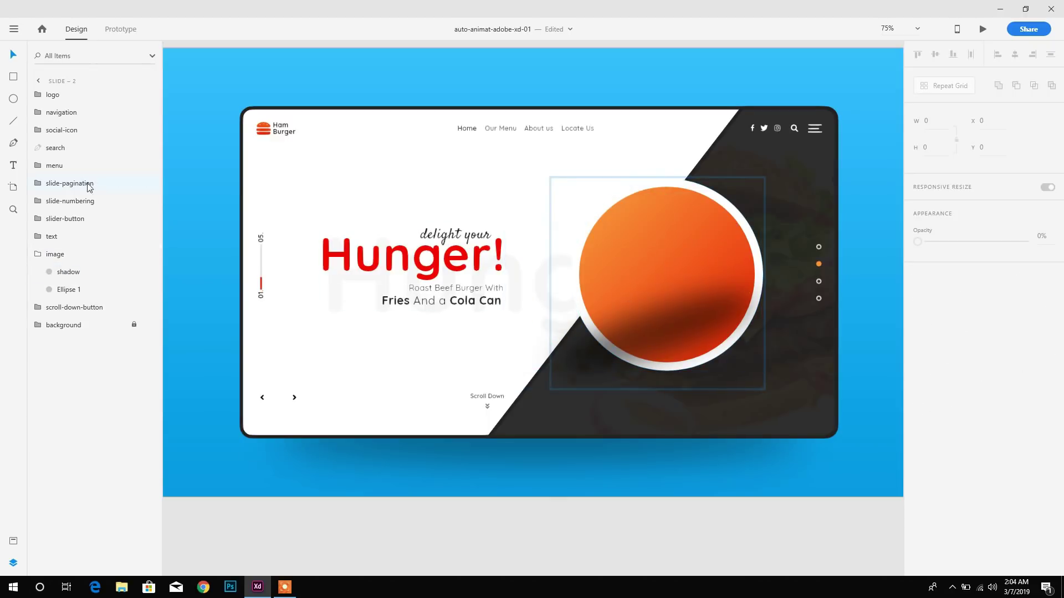
# - Import whole-fried-chicken-png-3 and place it over the orange circle in Slide – 2
pyautogui.click(14, 29)
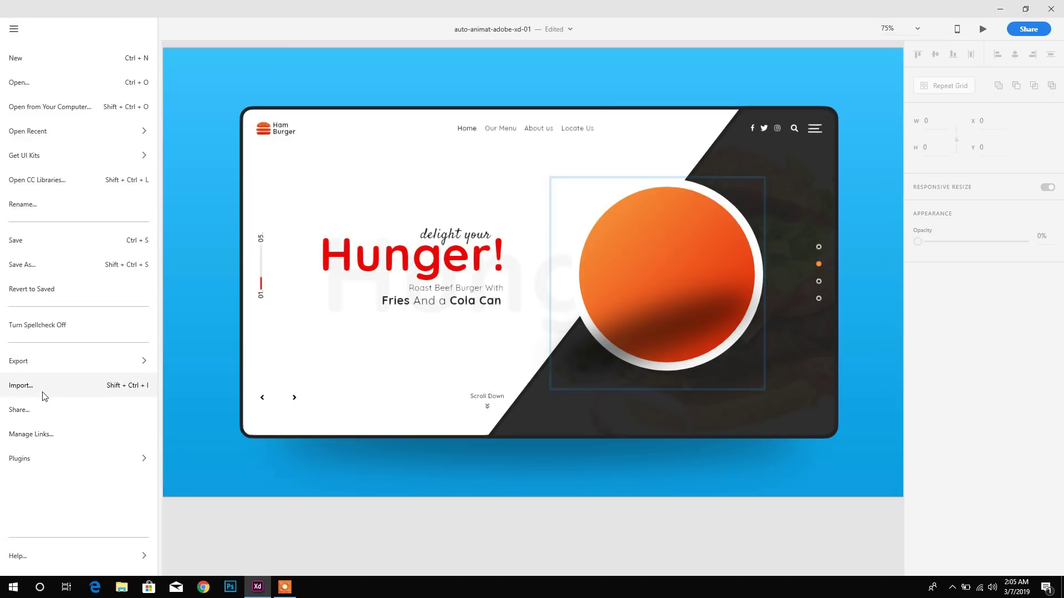
pyautogui.click(42, 389)
pyautogui.click(188, 98)
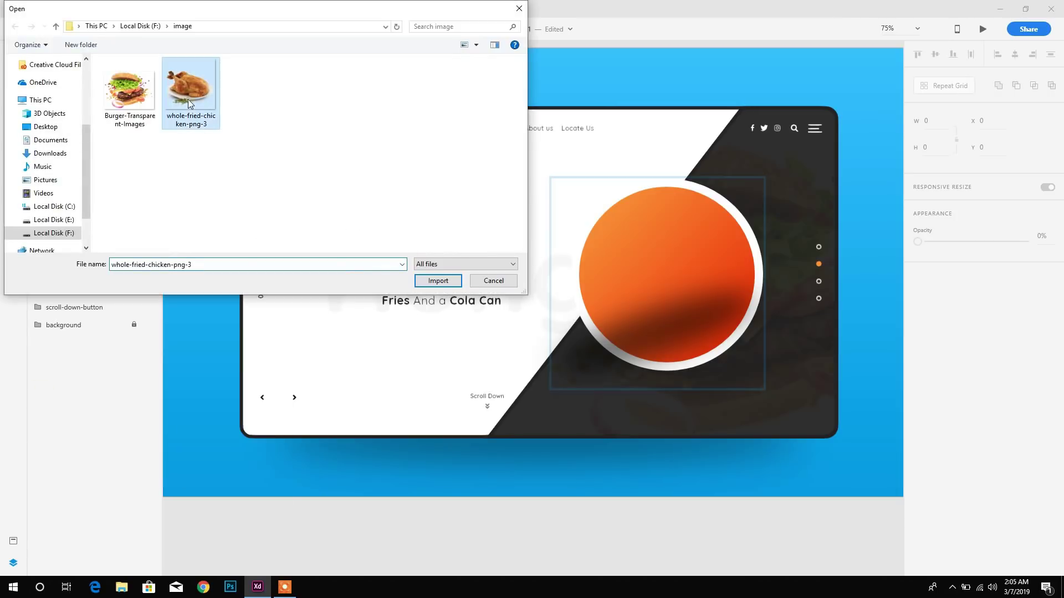
pyautogui.click(450, 284)
pyautogui.moveTo(568, 284); pyautogui.dragTo(675, 272)
# - Replace the "Hunger!" heading in Slide – 2 with the text "Fried Chicken"
pyautogui.click(442, 268)
pyautogui.doubleClick(372, 266)
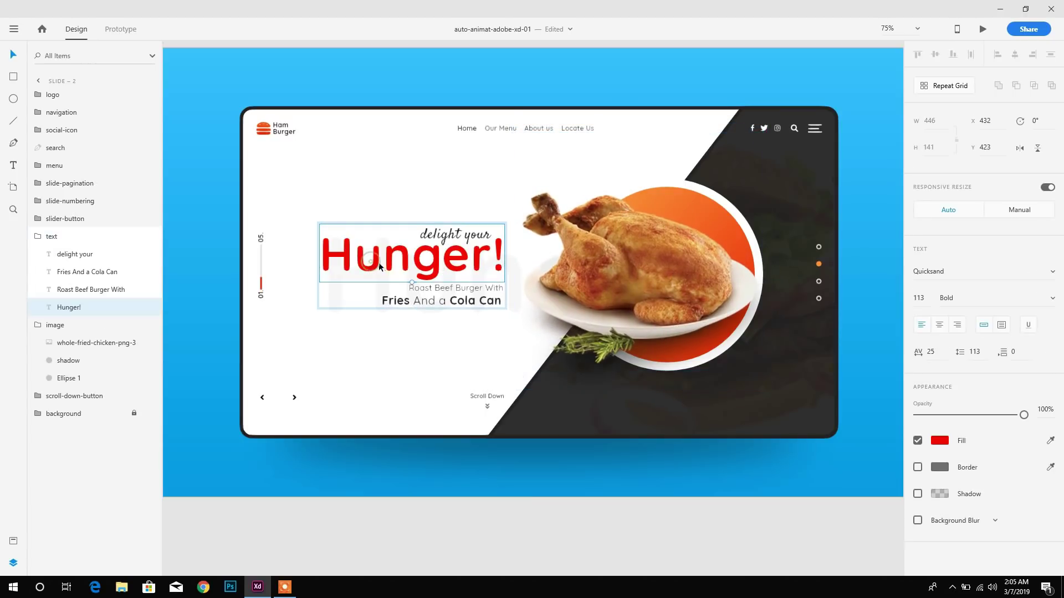
pyautogui.doubleClick(382, 265)
pyautogui.write('Fri')
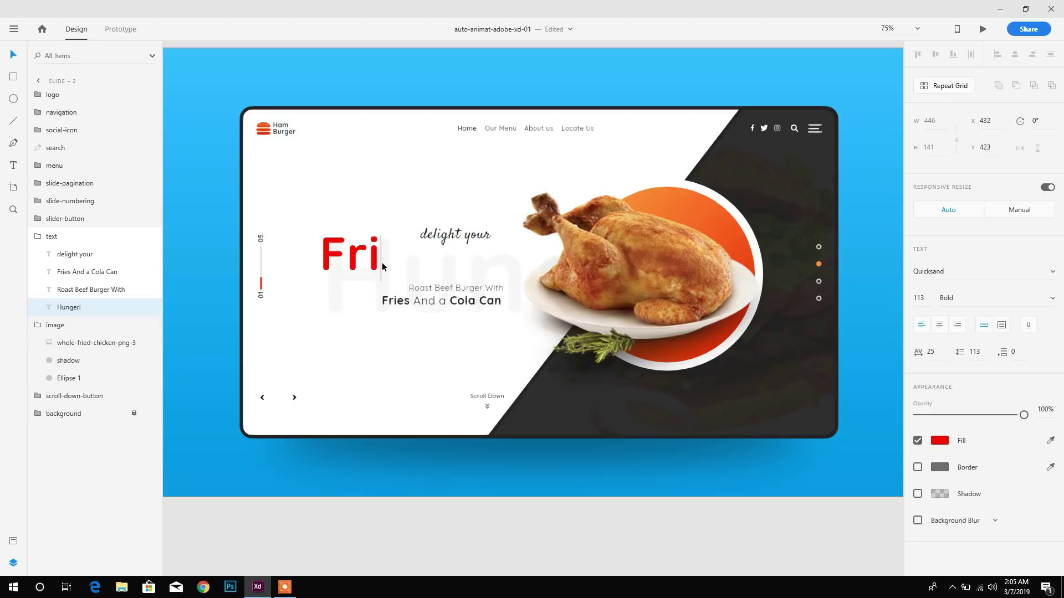
pyautogui.write('ed Ch')
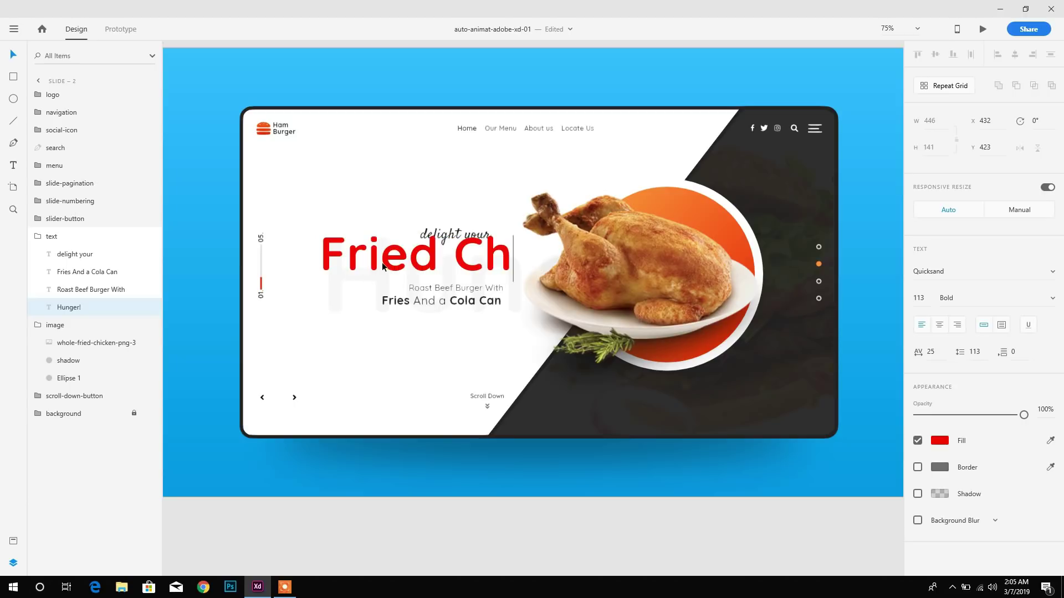
pyautogui.write('ieck')
pyautogui.press('BackSpace')
pyautogui.press('BackSpace')
pyautogui.press('BackSpace')
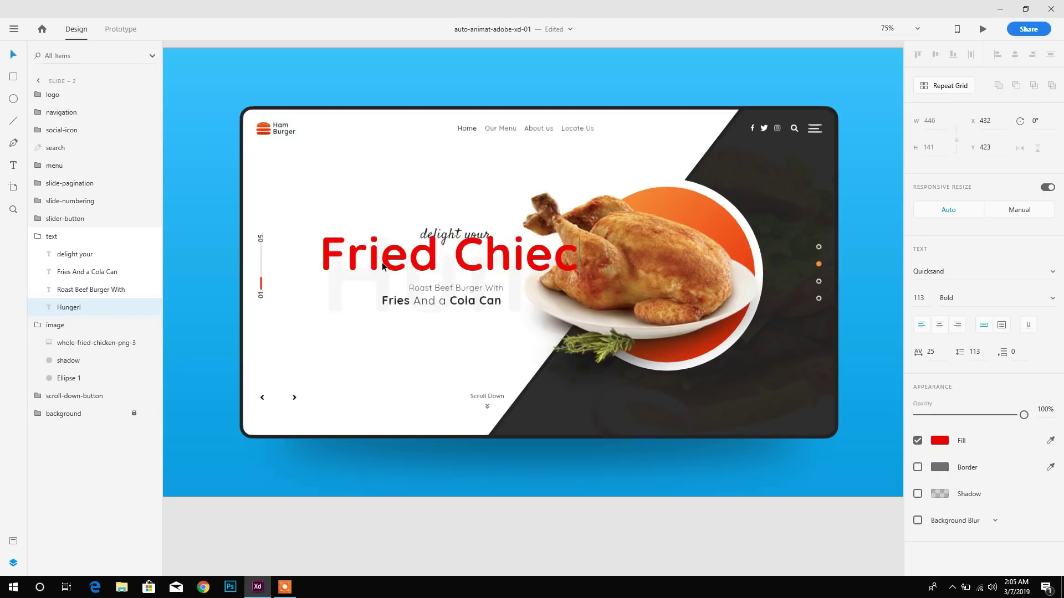
pyautogui.write('cken')
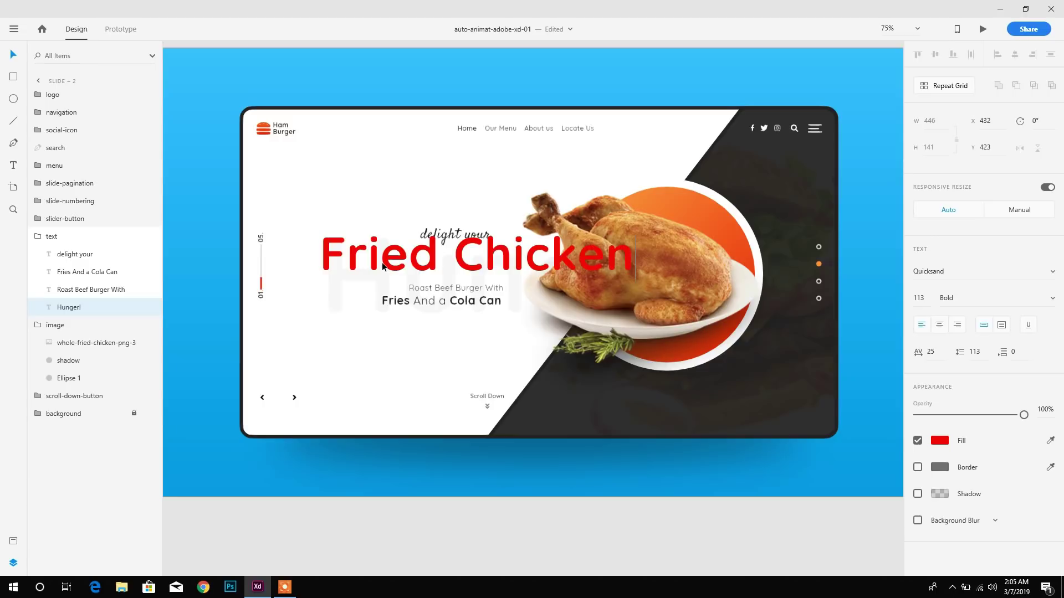
pyautogui.press('Escape')
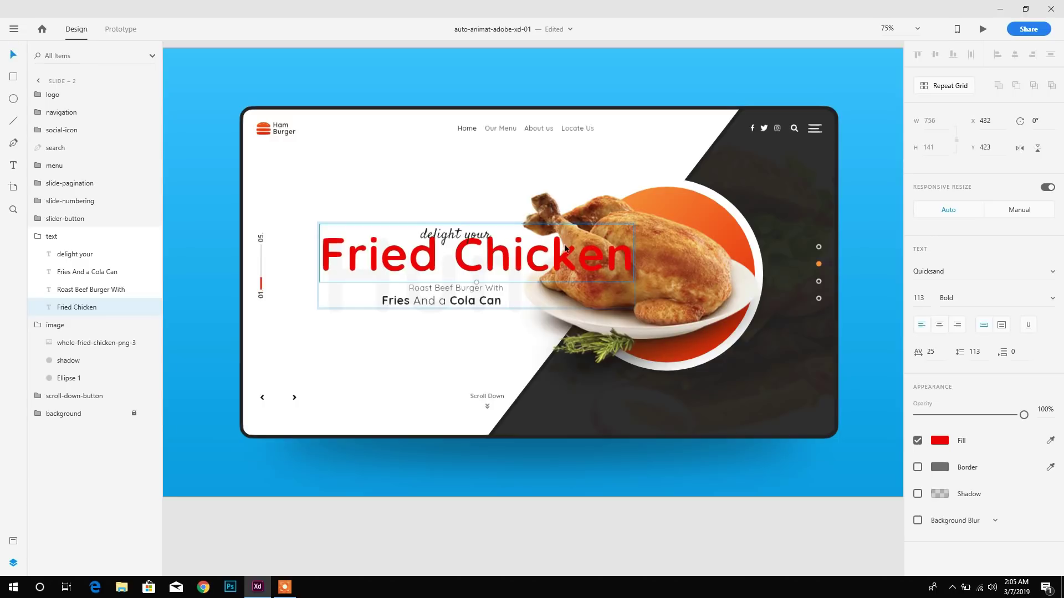
# - Scale the "Fried Chicken" heading down to size 73 and align it with the "delight your" tagline and the text below
pyautogui.moveTo(541, 258); pyautogui.dragTo(472, 263)
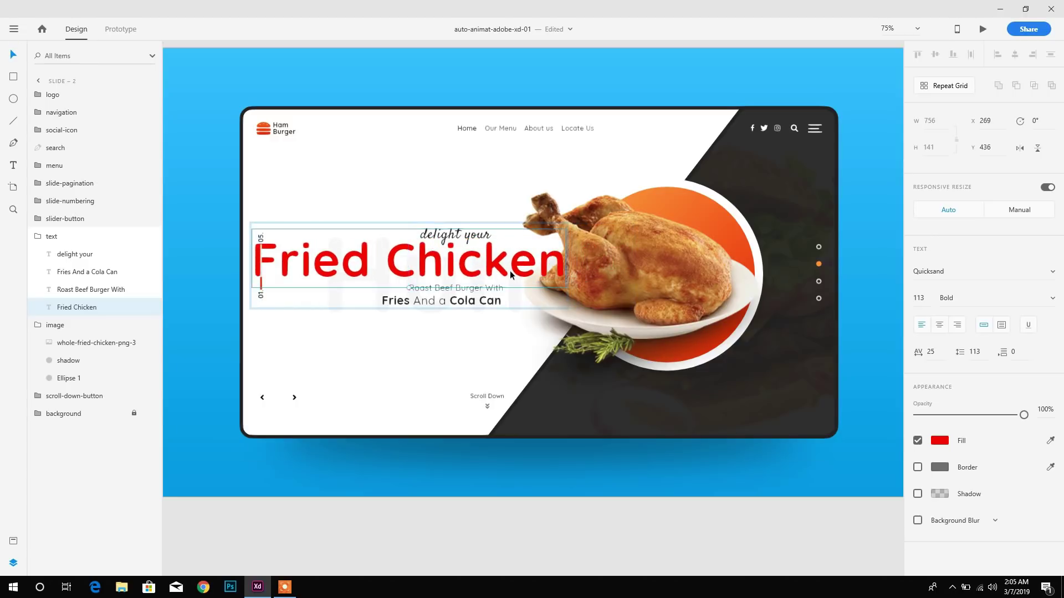
pyautogui.moveTo(411, 288); pyautogui.dragTo(456, 271)
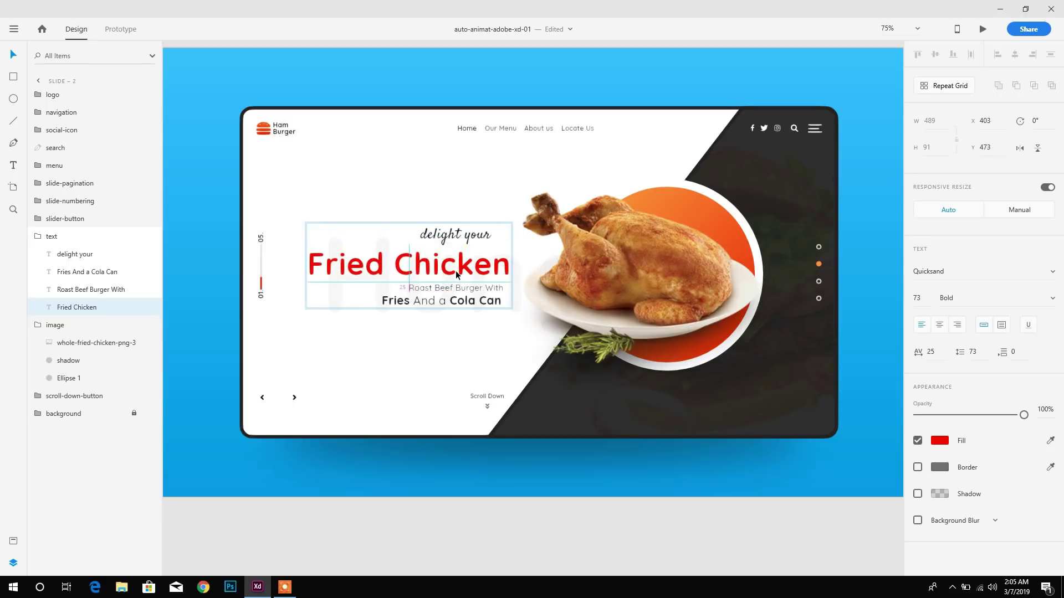
pyautogui.click(452, 234)
pyautogui.moveTo(453, 234); pyautogui.dragTo(464, 236)
pyautogui.doubleClick(455, 232)
pyautogui.click(410, 205)
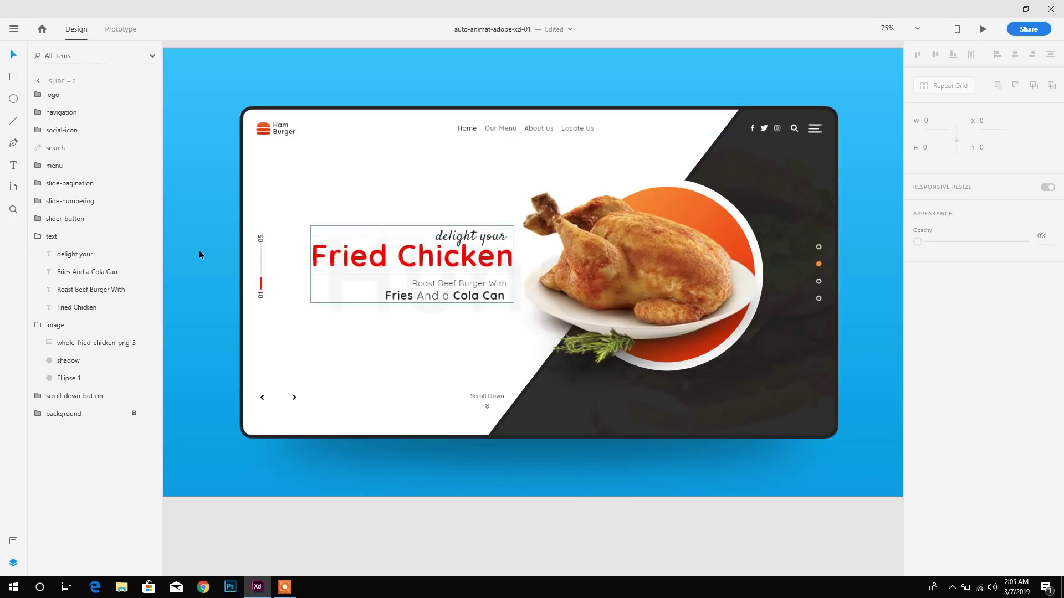
# - Move the red indicator line in the Slide – 2 slide numbering up to Y 511.5
pyautogui.click(263, 285)
pyautogui.doubleClick(261, 286)
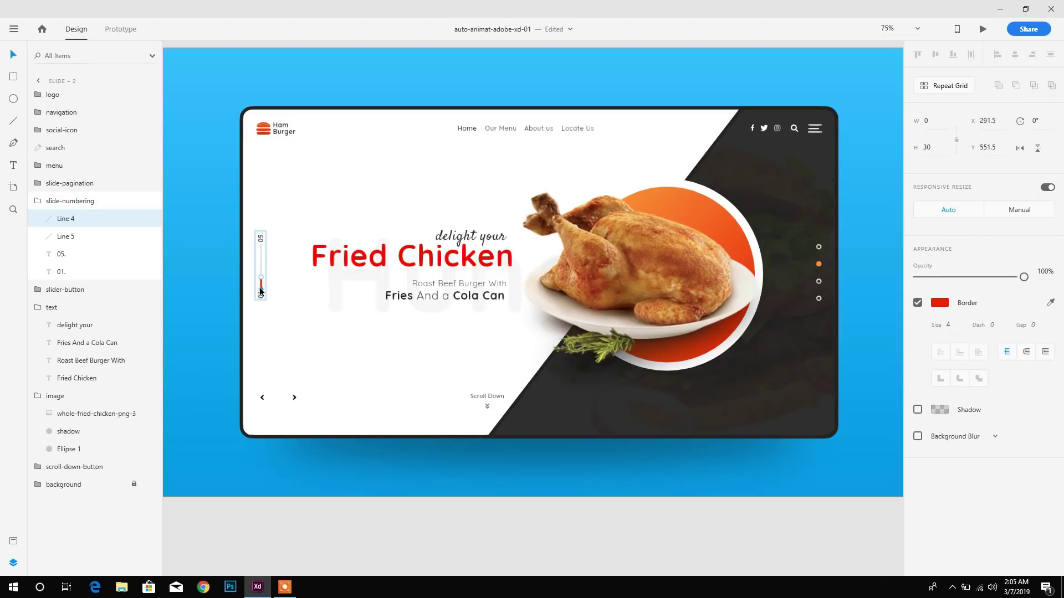
pyautogui.hotkey('ctrl', '+')
pyautogui.moveTo(260, 289); pyautogui.dragTo(493, 288)
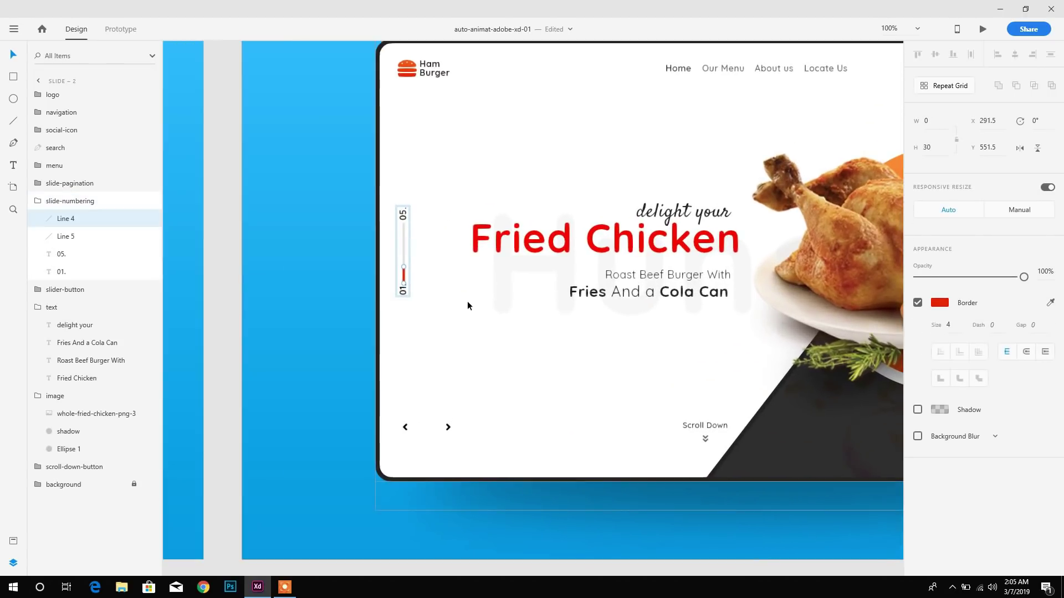
pyautogui.hotkey('shift', 'Up')
pyautogui.hotkey('shift', 'Up')
pyautogui.hotkey('shift', 'Up')
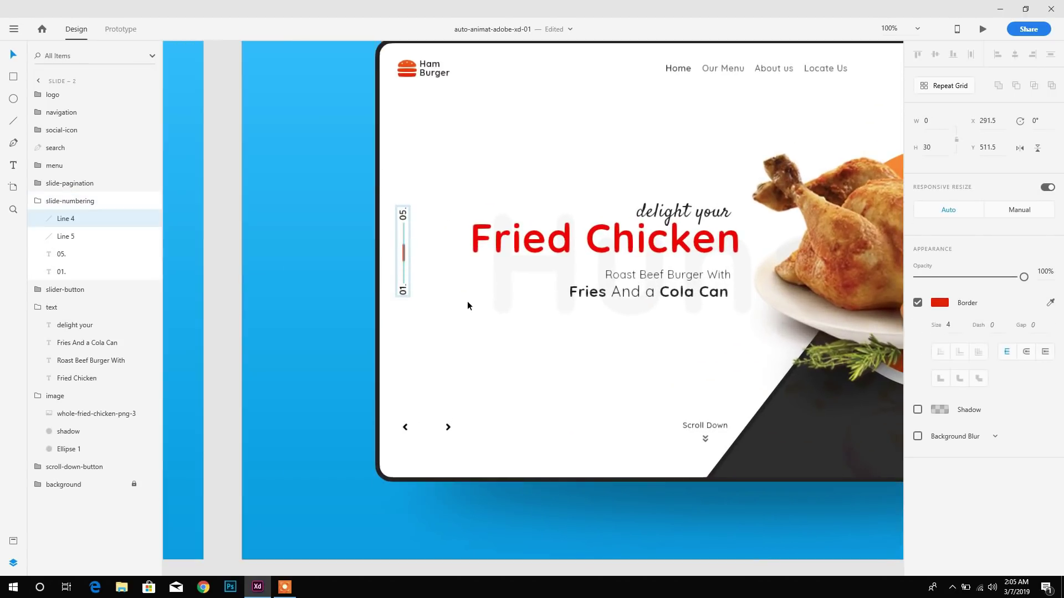
pyautogui.press('Escape')
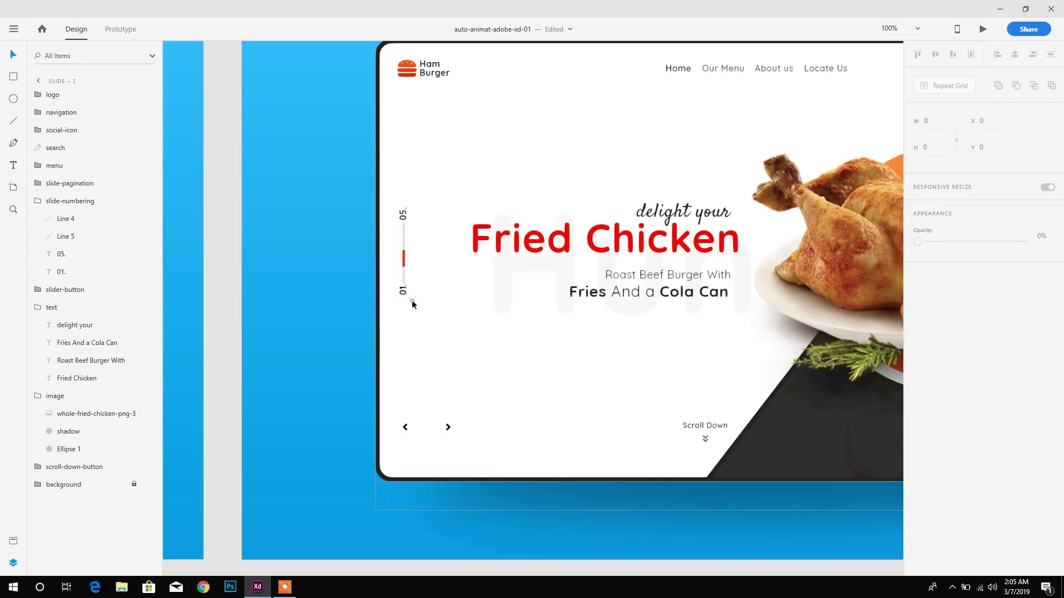
# - Change the lower slide number in Slide – 2 to "02."
pyautogui.doubleClick(405, 292)
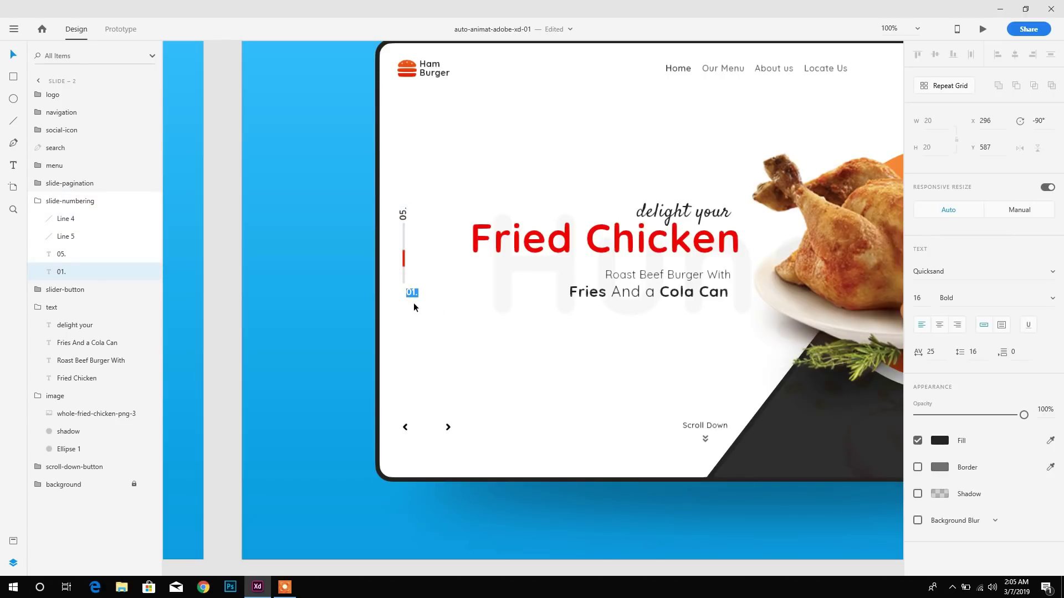
pyautogui.click(412, 293)
pyautogui.hotkey('shift', 'Right')
pyautogui.write('2')
pyautogui.press('Escape')
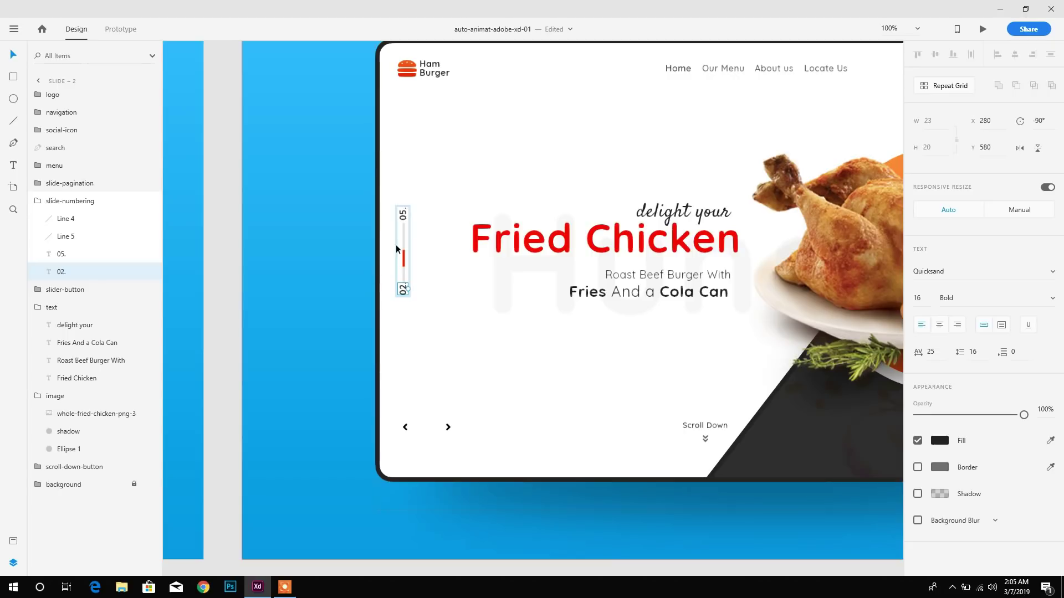
# - Reduce the opacity of the right-pointing slider arrow in Slide – 2 to 41%
pyautogui.click(448, 427)
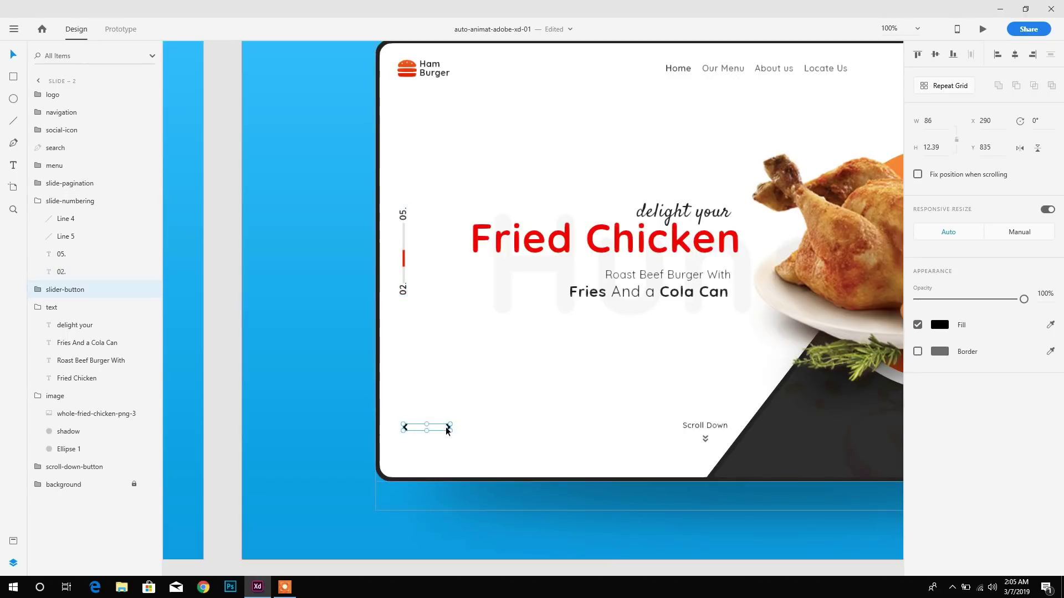
pyautogui.doubleClick(448, 427)
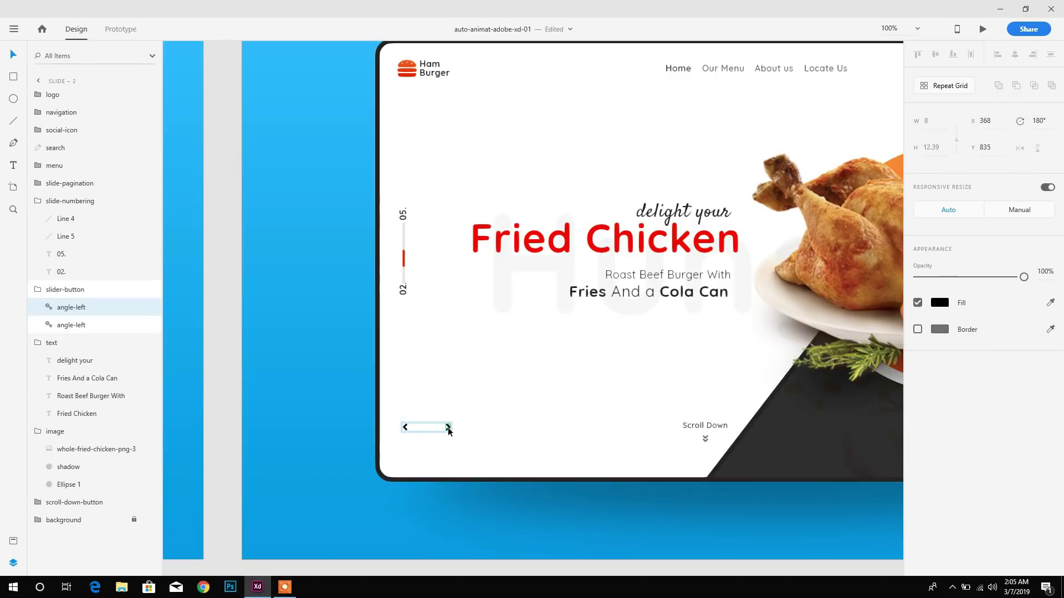
pyautogui.moveTo(1024, 278); pyautogui.dragTo(964, 282)
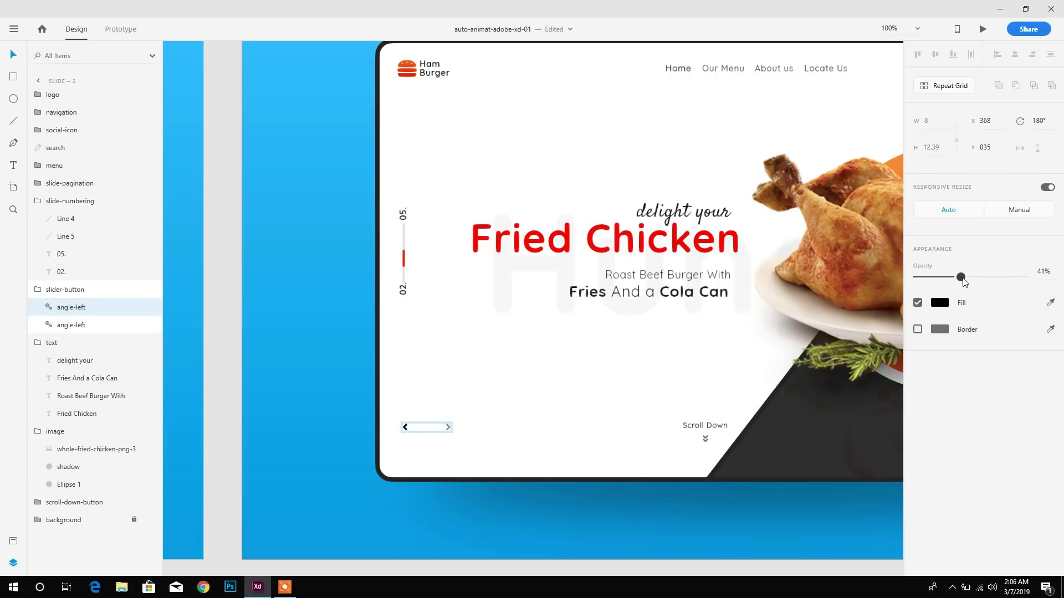
pyautogui.click(577, 349)
# - Preview the Slide – 2 artboard and close the preview
pyautogui.scroll(-5, 398, 263)
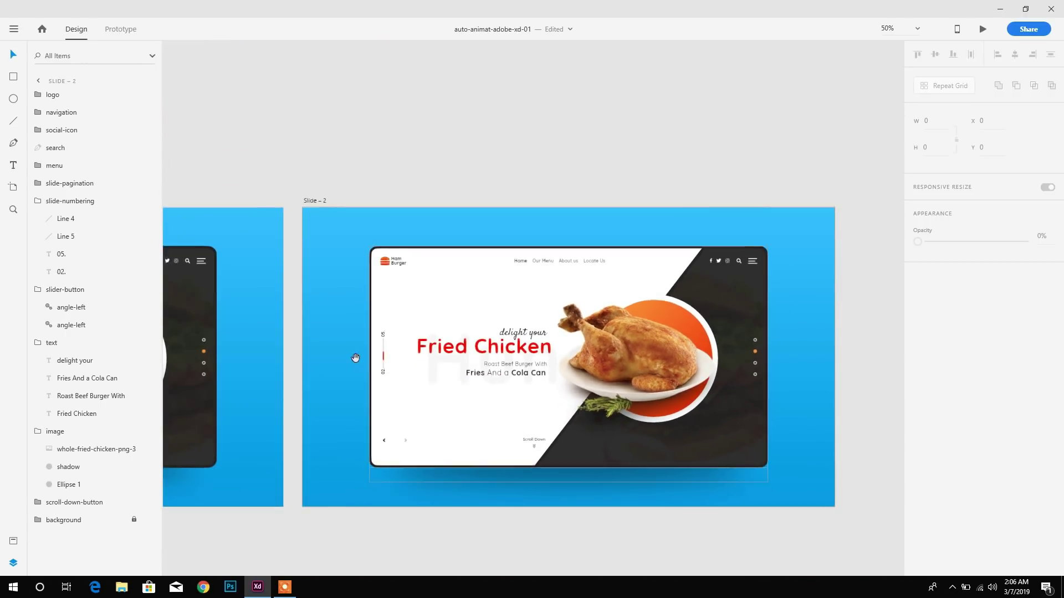
pyautogui.moveTo(355, 358); pyautogui.dragTo(374, 322)
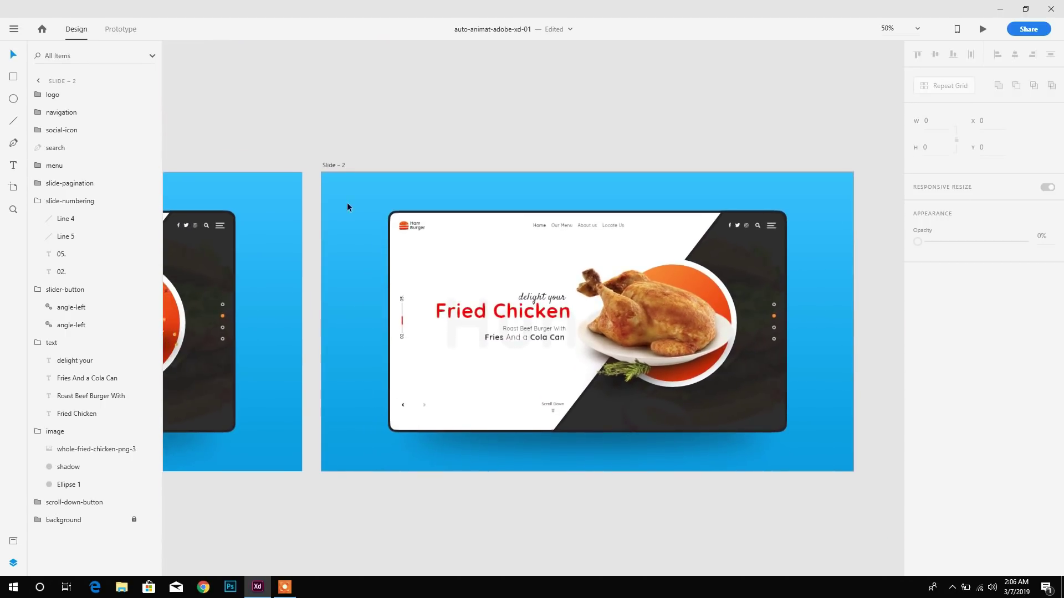
pyautogui.click(333, 165)
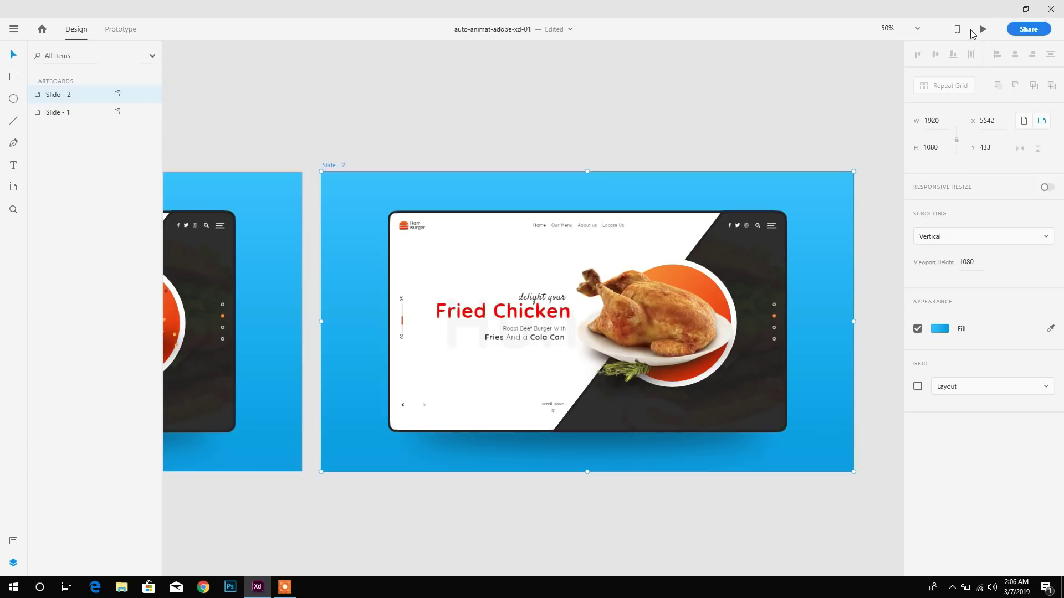
pyautogui.hotkey('ctrl', 'Return')
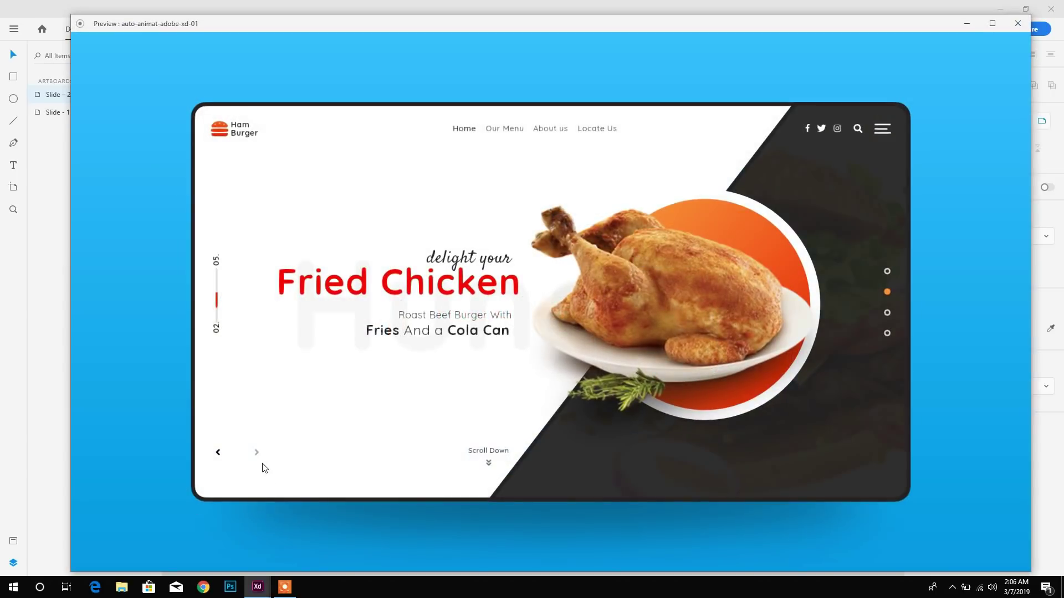
pyautogui.click(1018, 24)
# - Reduce the opacity of the left-pointing slider arrow in Slide - 1 to 45%
pyautogui.moveTo(233, 350); pyautogui.dragTo(487, 297)
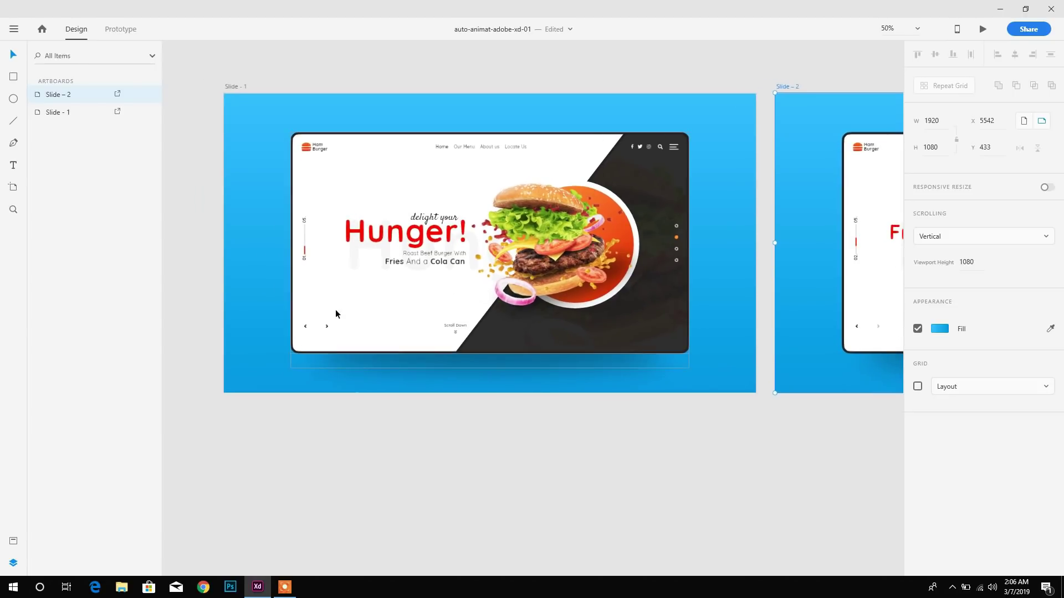
pyautogui.click(295, 331)
pyautogui.scroll(3, 305, 341)
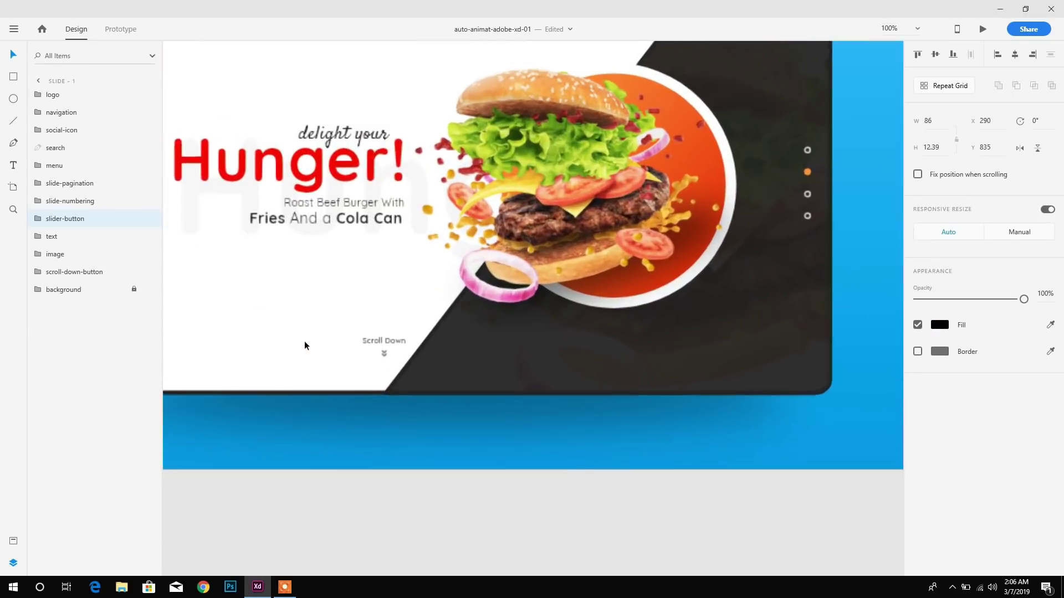
pyautogui.moveTo(310, 340); pyautogui.dragTo(367, 334)
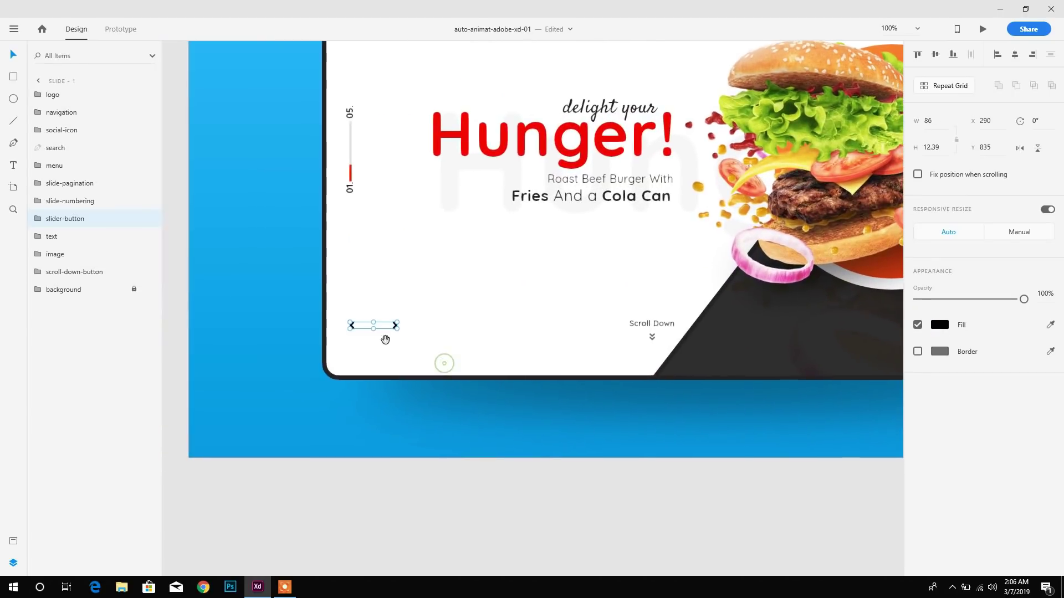
pyautogui.doubleClick(351, 324)
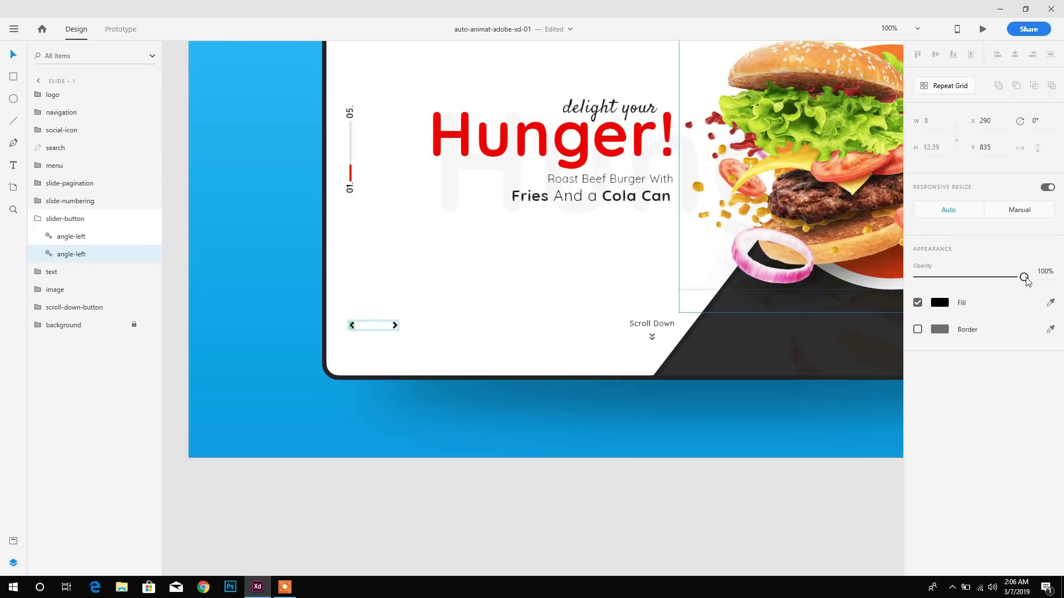
pyautogui.moveTo(1027, 281); pyautogui.dragTo(971, 282)
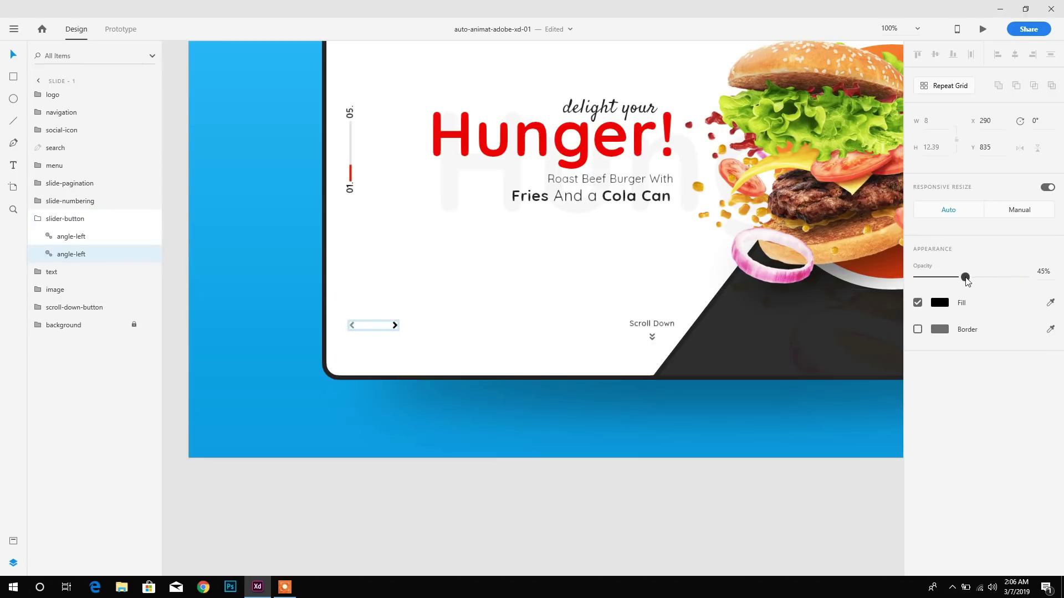
pyautogui.click(444, 286)
pyautogui.hotkey('ctrl', '-')
pyautogui.hotkey('ctrl', '-')
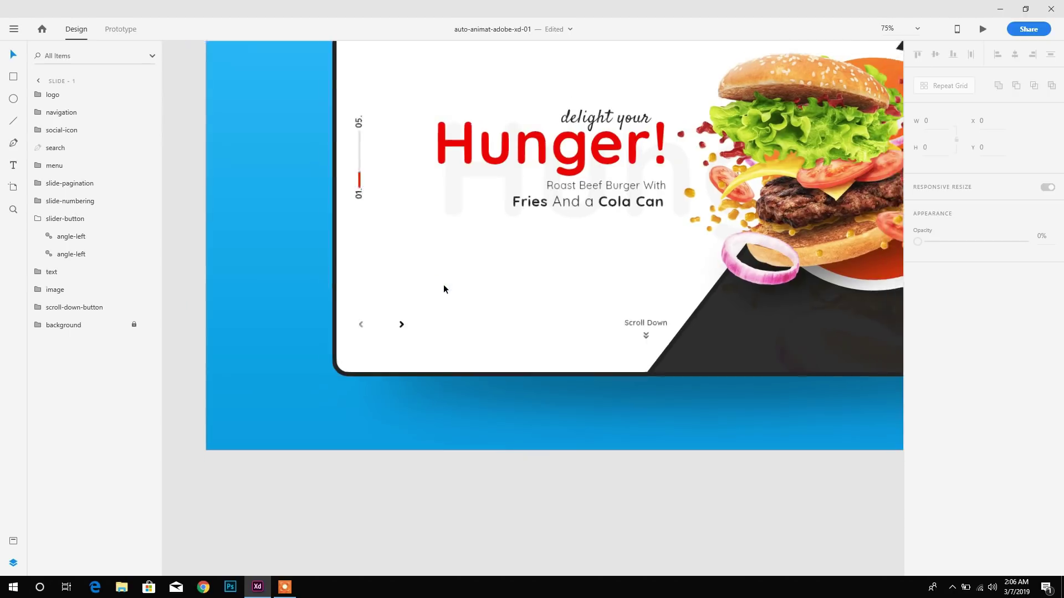
# - Compare the Slide - 1 and Slide – 2 artboards, ending on the pagination dots of Slide – 2
pyautogui.press('space')
pyautogui.moveTo(873, 258); pyautogui.dragTo(622, 271)
pyautogui.moveTo(370, 285); pyautogui.dragTo(394, 302)
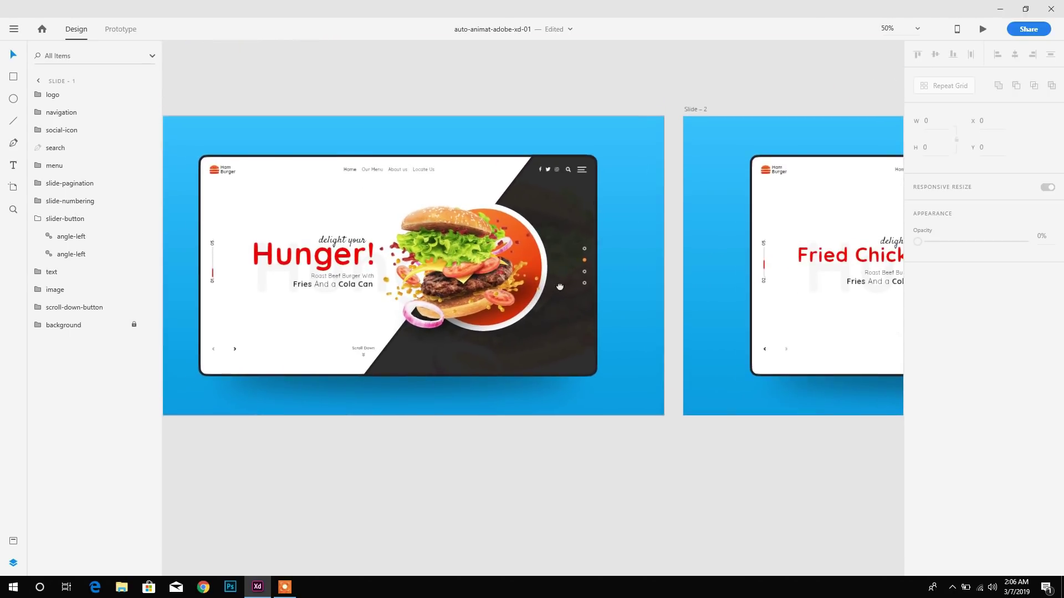
pyautogui.moveTo(529, 279); pyautogui.dragTo(568, 276)
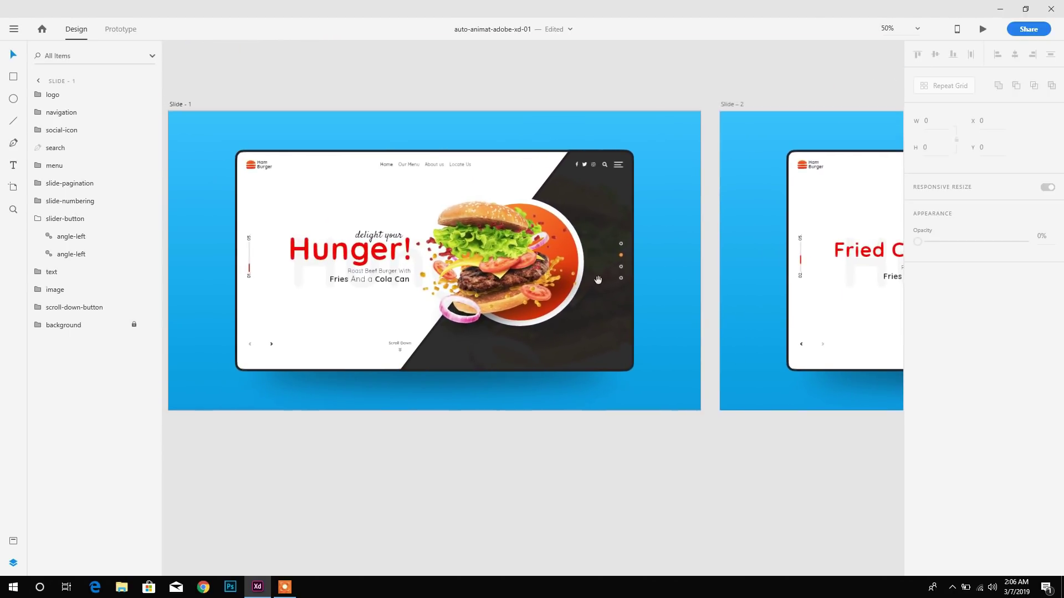
pyautogui.press('space')
pyautogui.moveTo(853, 258); pyautogui.dragTo(391, 277)
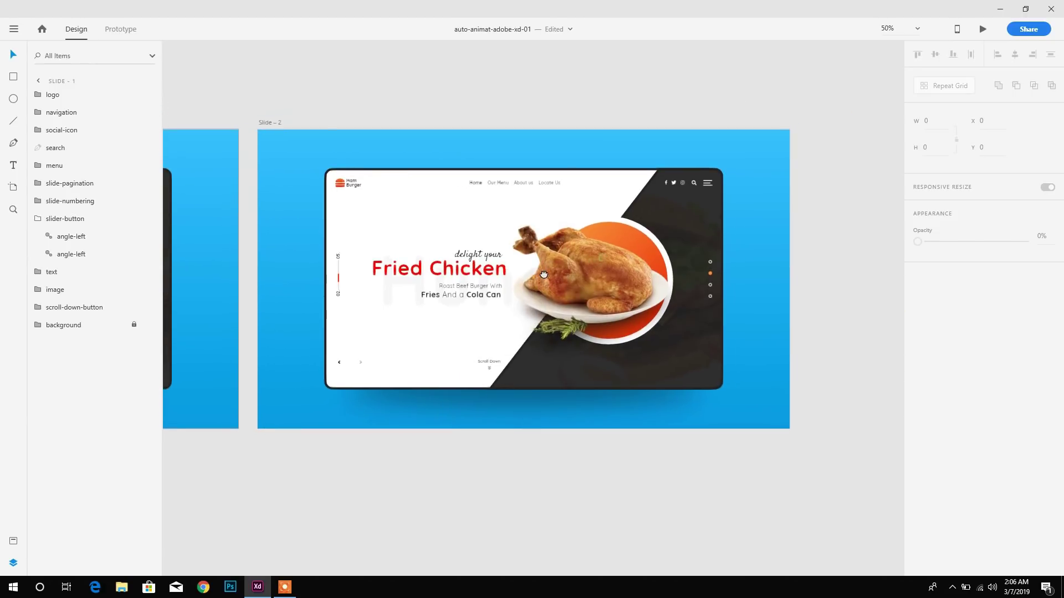
pyautogui.hotkey('ctrl', '+')
pyautogui.press('space')
pyautogui.moveTo(543, 276); pyautogui.dragTo(329, 273)
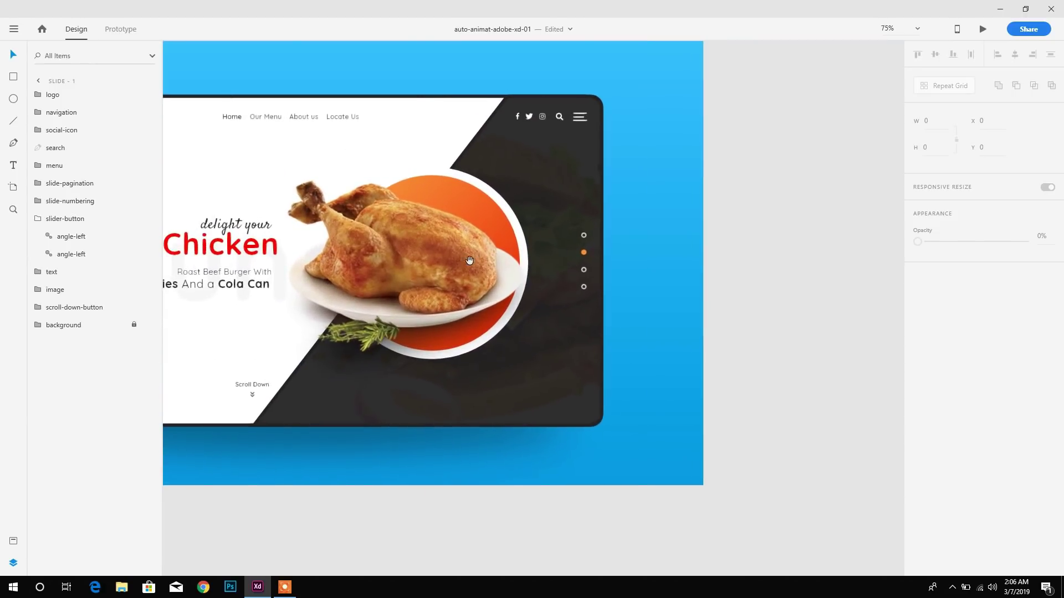
pyautogui.click(584, 255)
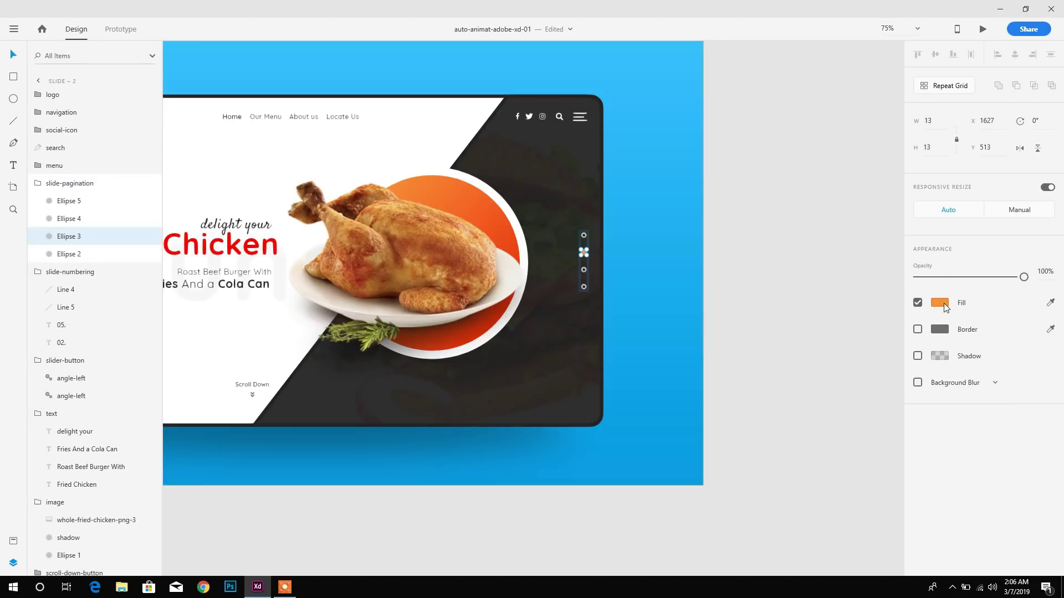
pyautogui.click(944, 305)
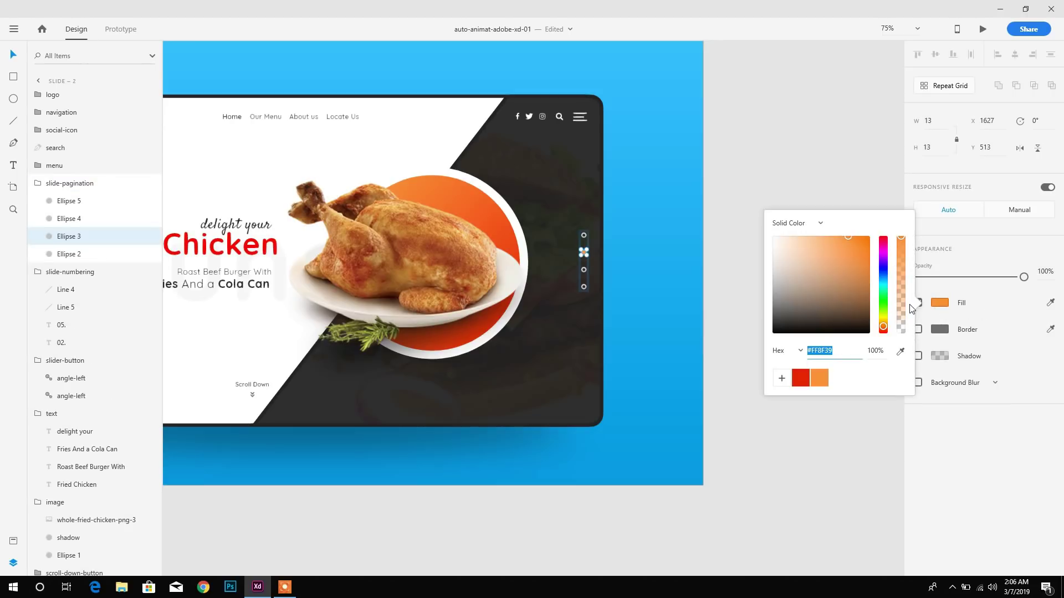
pyautogui.rightClick(820, 349)
pyautogui.press('F7')
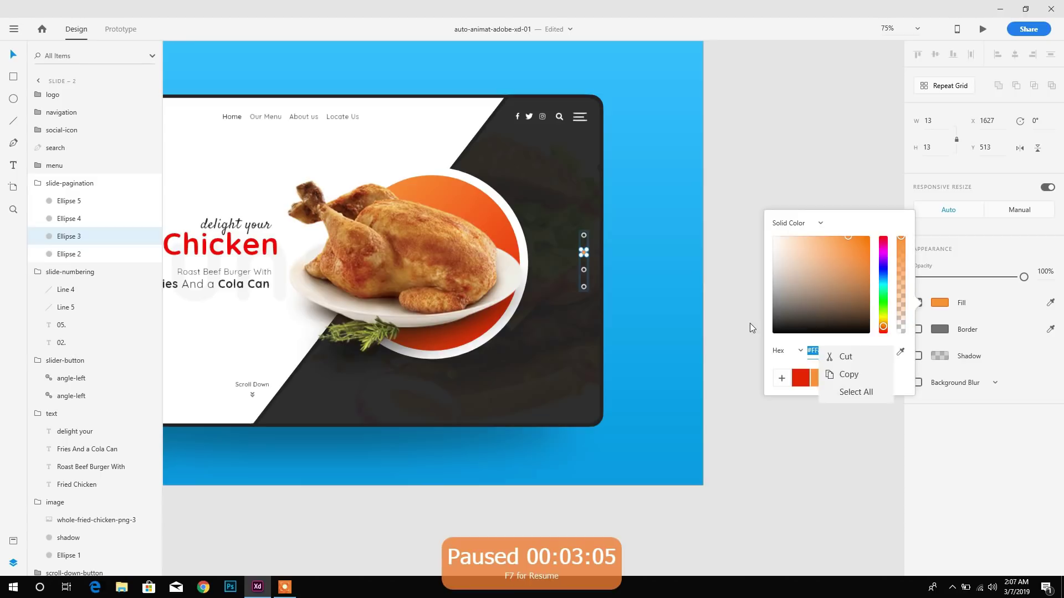
pyautogui.press('F7')
pyautogui.click(730, 278)
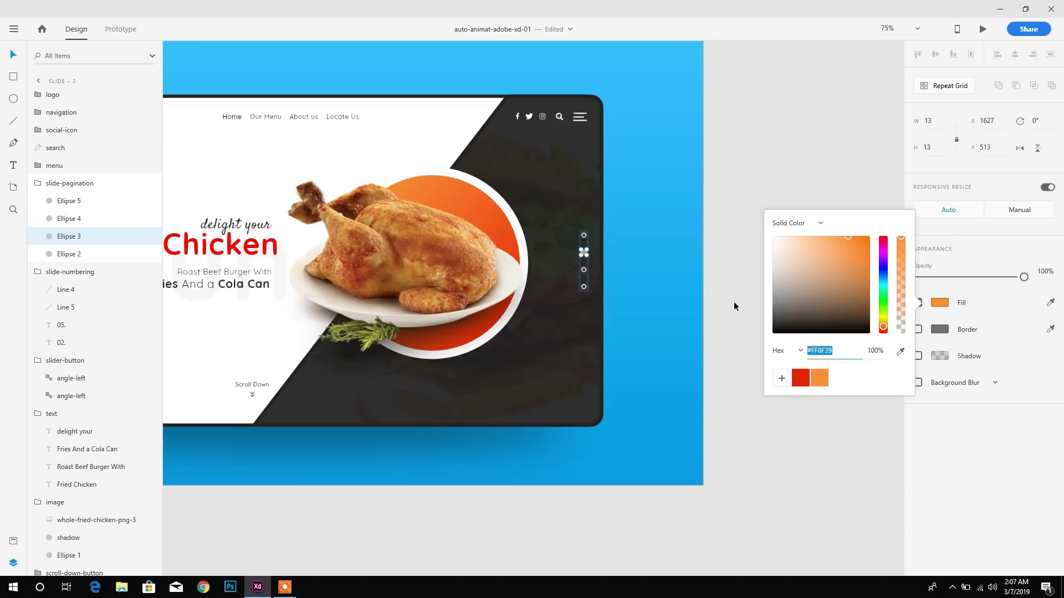
pyautogui.click(733, 283)
# - Move the orange pagination dot in Slide – 2 down to the third position at Y 555
pyautogui.doubleClick(582, 252)
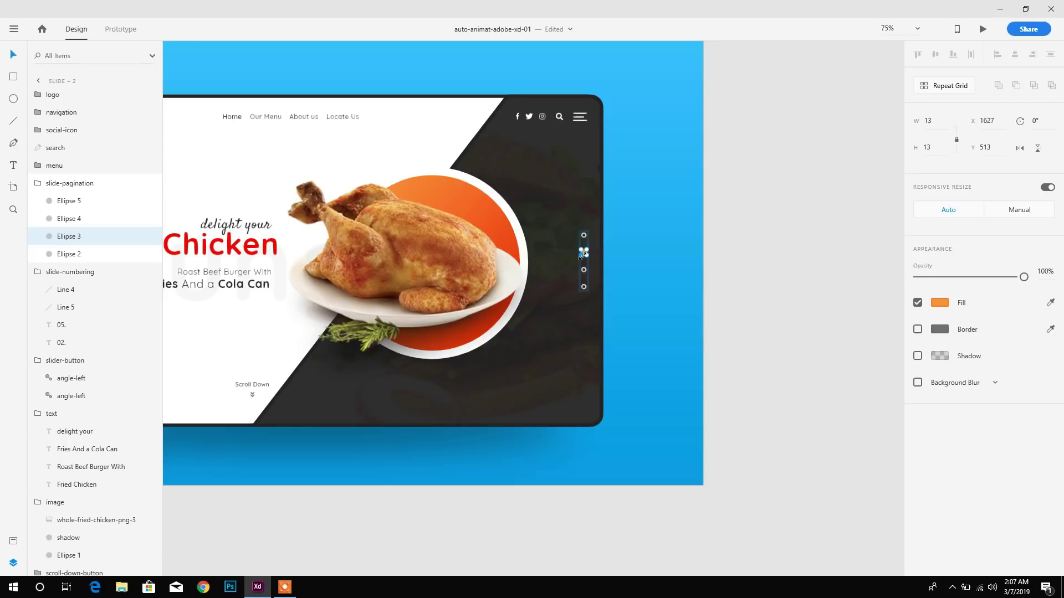
pyautogui.moveTo(582, 254); pyautogui.dragTo(583, 258)
pyautogui.hotkey('ctrl', '+')
pyautogui.hotkey('ctrl', '+')
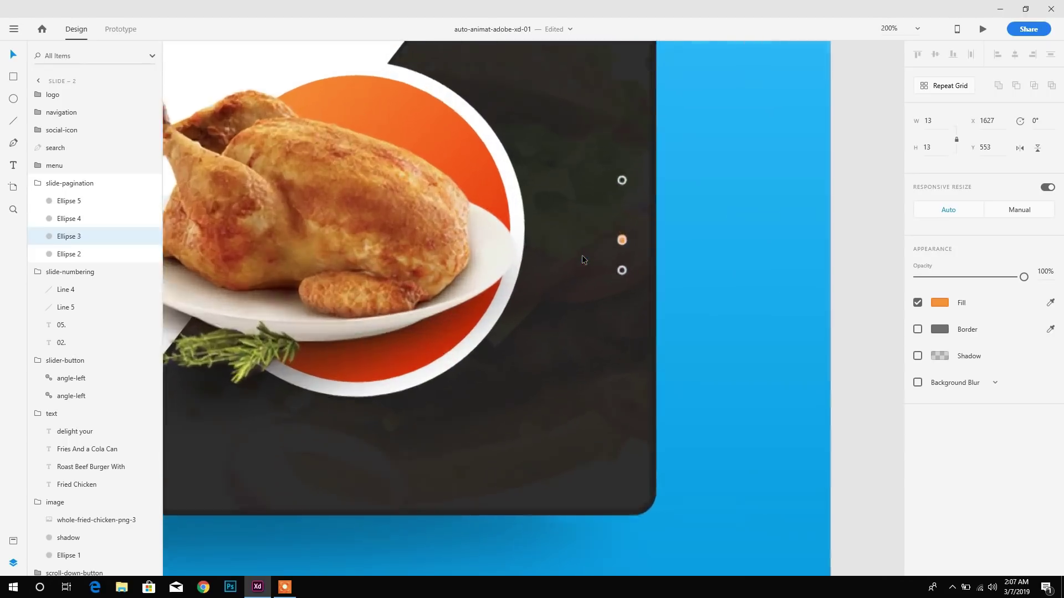
pyautogui.press('Down')
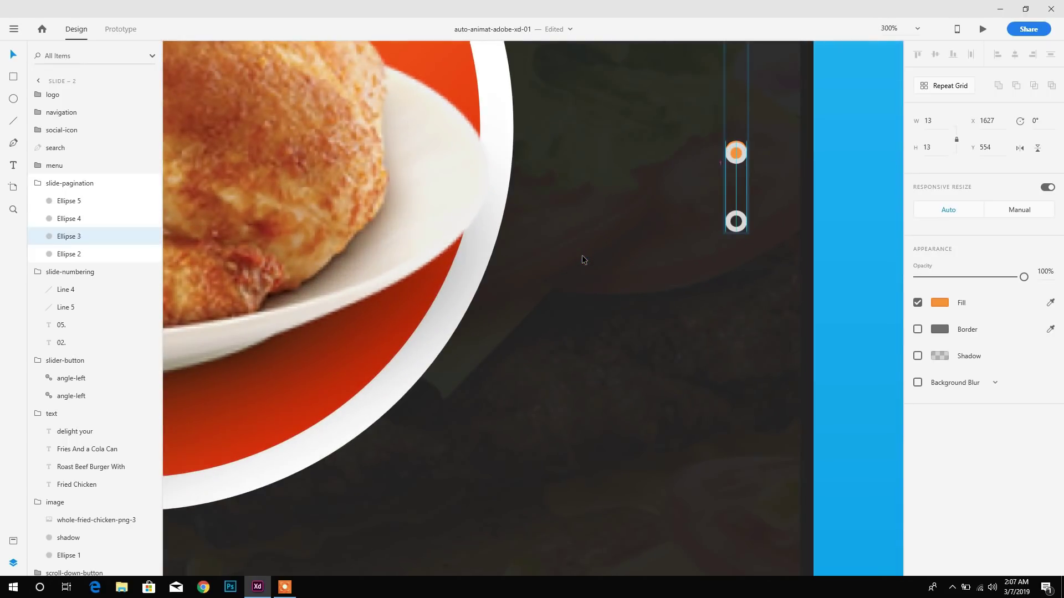
pyautogui.press('Down')
# - Move the grey pagination ring behind the orange dot up to the empty second position at Y 514
pyautogui.moveTo(637, 168); pyautogui.dragTo(574, 367)
pyautogui.click(665, 354)
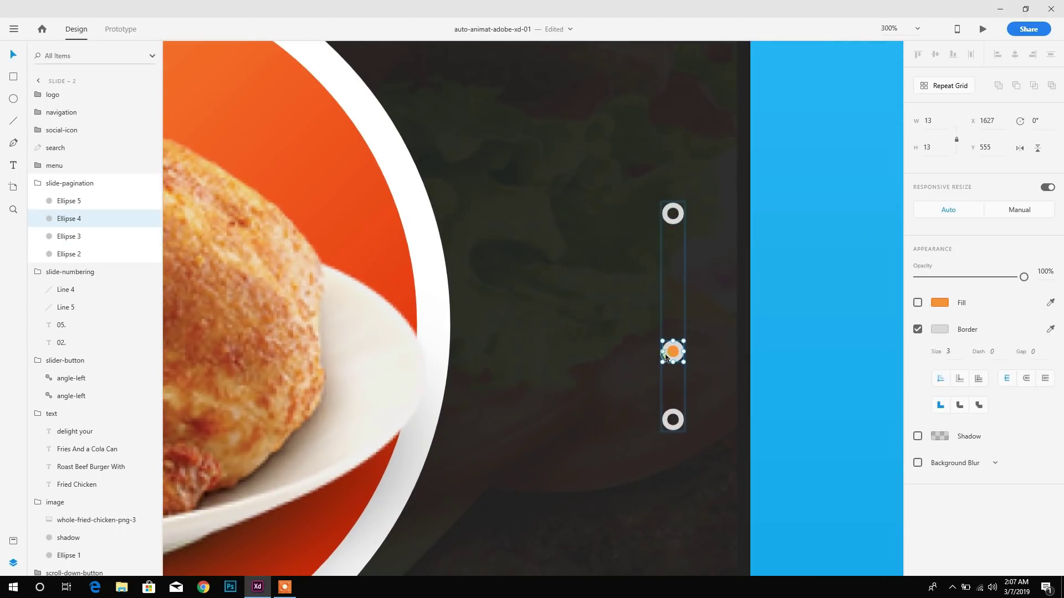
pyautogui.moveTo(665, 355); pyautogui.dragTo(666, 284)
pyautogui.hotkey('ctrl', '1')
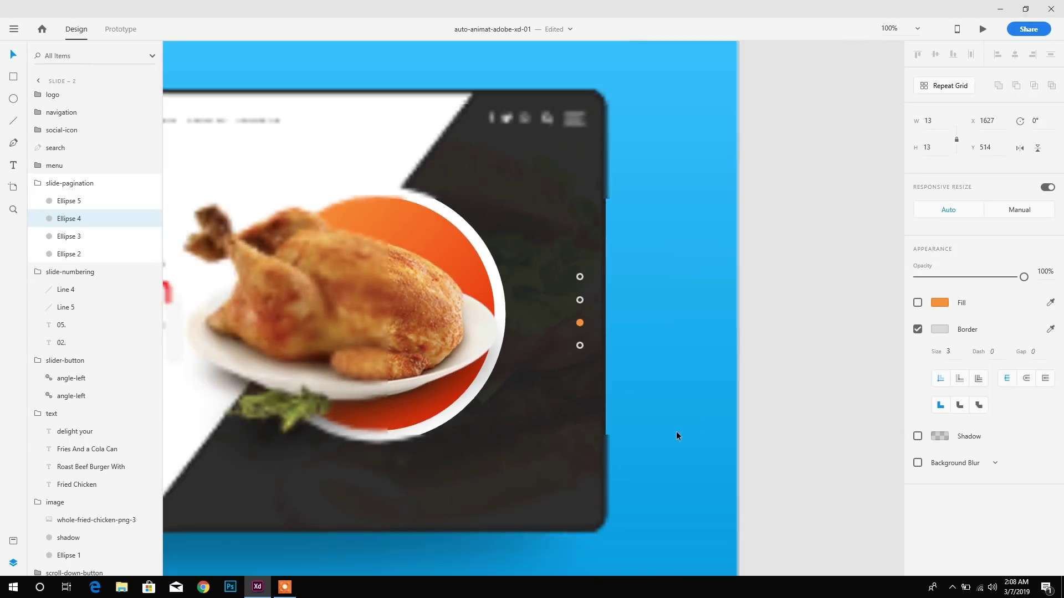
# - Show both artboards side by side and select Slide - 1 and Slide – 2 in turn
pyautogui.moveTo(503, 394); pyautogui.dragTo(837, 376)
pyautogui.hotkey('ctrl', '-')
pyautogui.moveTo(678, 376); pyautogui.dragTo(744, 381)
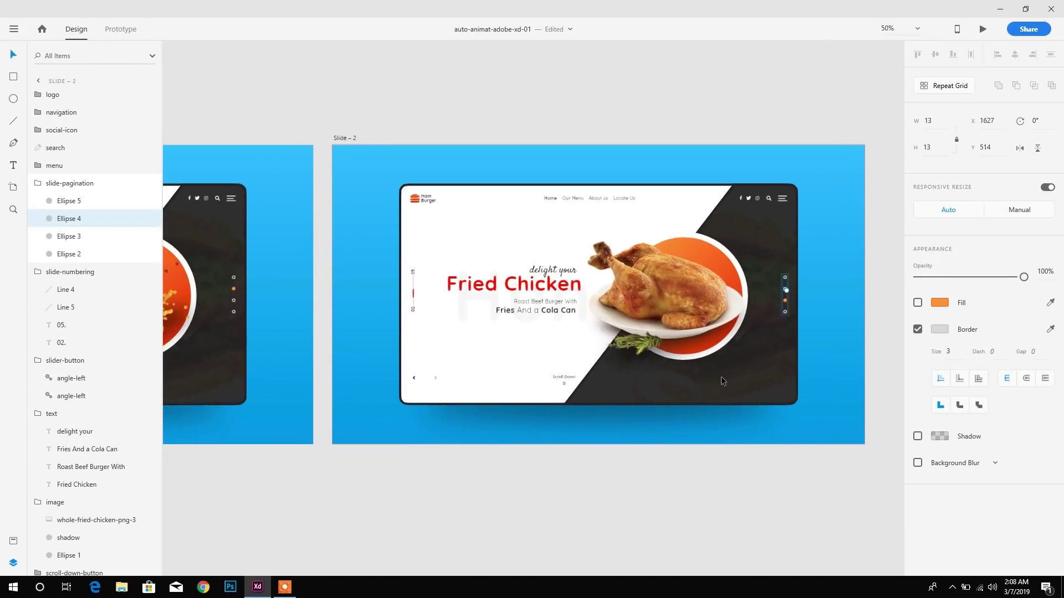
pyautogui.click(12, 563)
pyautogui.moveTo(290, 335); pyautogui.dragTo(505, 325)
pyautogui.hotkey('ctrl', '-')
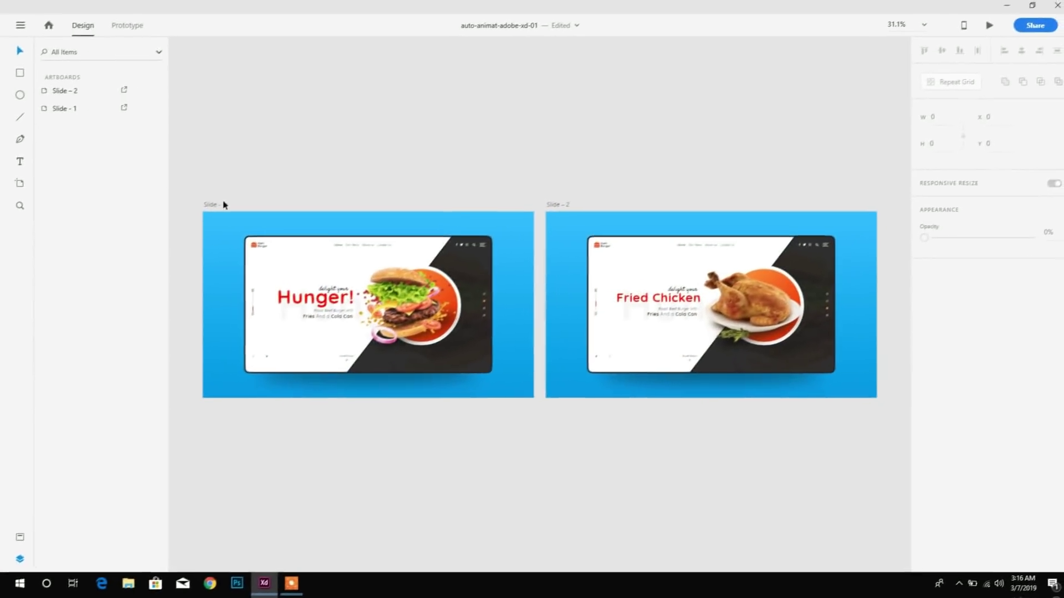
pyautogui.click(214, 209)
pyautogui.click(550, 208)
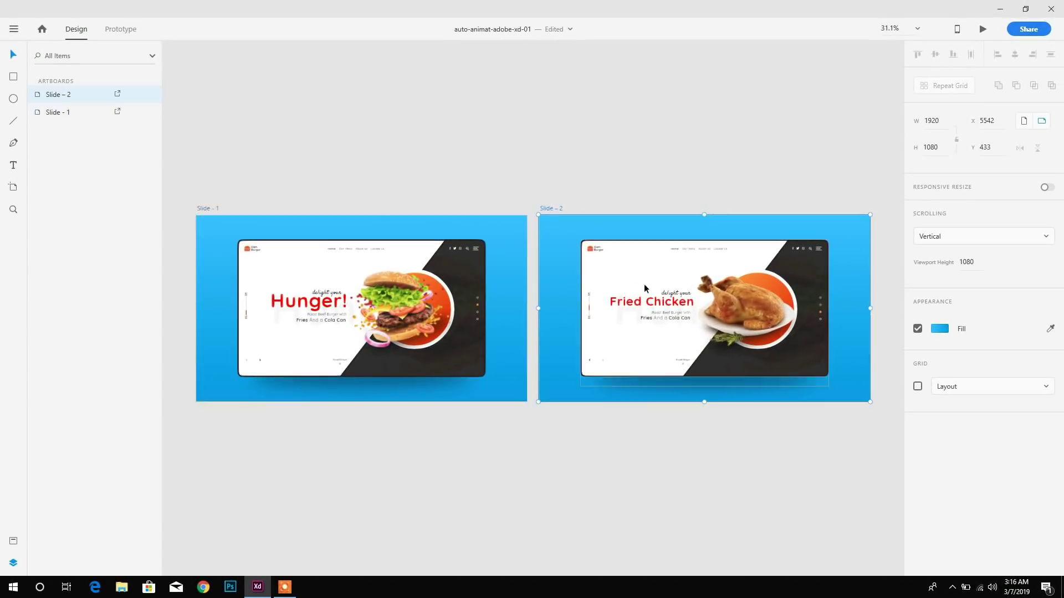
# - In Prototype mode, link the next arrow of the slider-button group in Slide - 1 to the Slide – 2 artboard
pyautogui.click(120, 28)
pyautogui.click(323, 199)
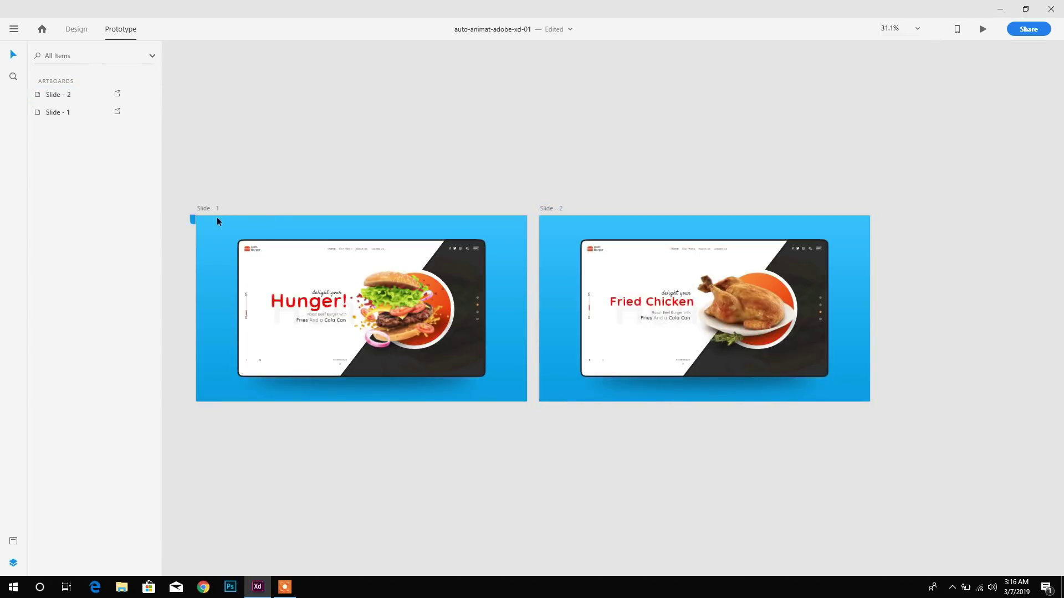
pyautogui.click(211, 206)
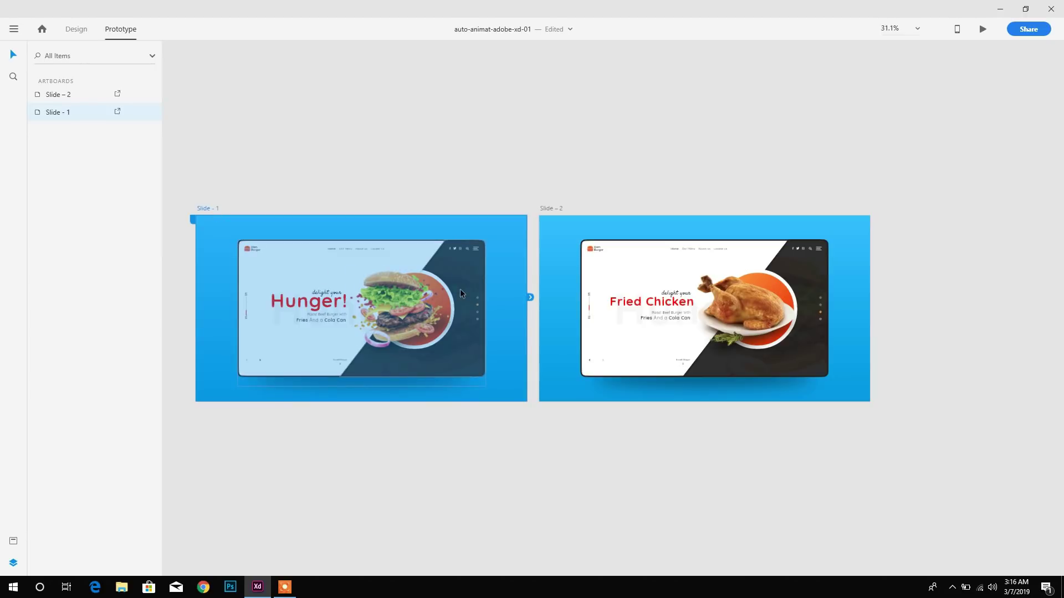
pyautogui.scroll(1, 460, 288)
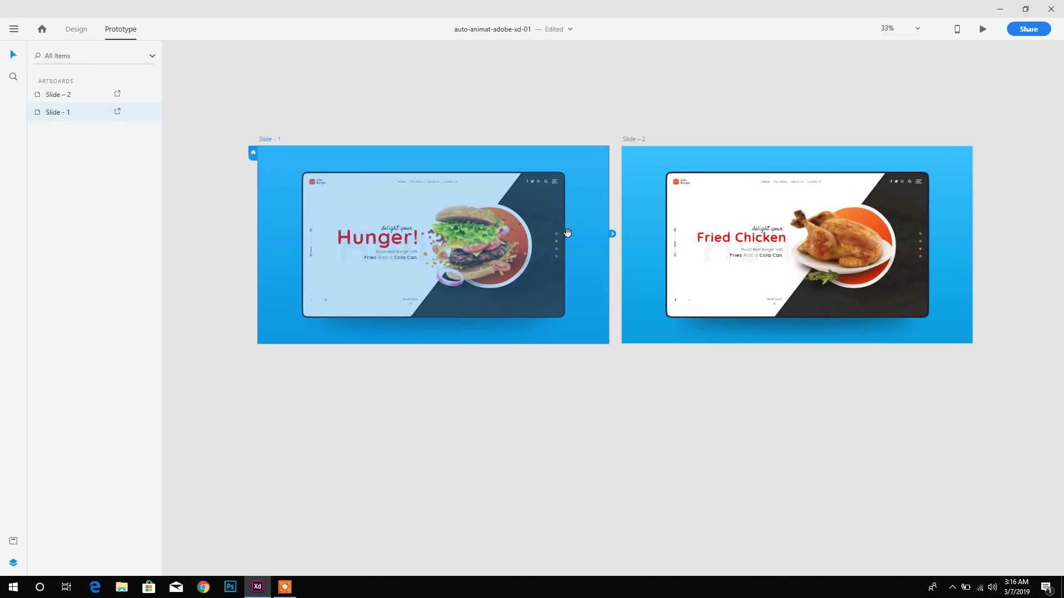
pyautogui.hotkey('ctrl', '+')
pyautogui.hotkey('ctrl', '+')
pyautogui.hotkey('ctrl', '+')
pyautogui.moveTo(395, 246); pyautogui.dragTo(675, 277)
pyautogui.click(241, 316)
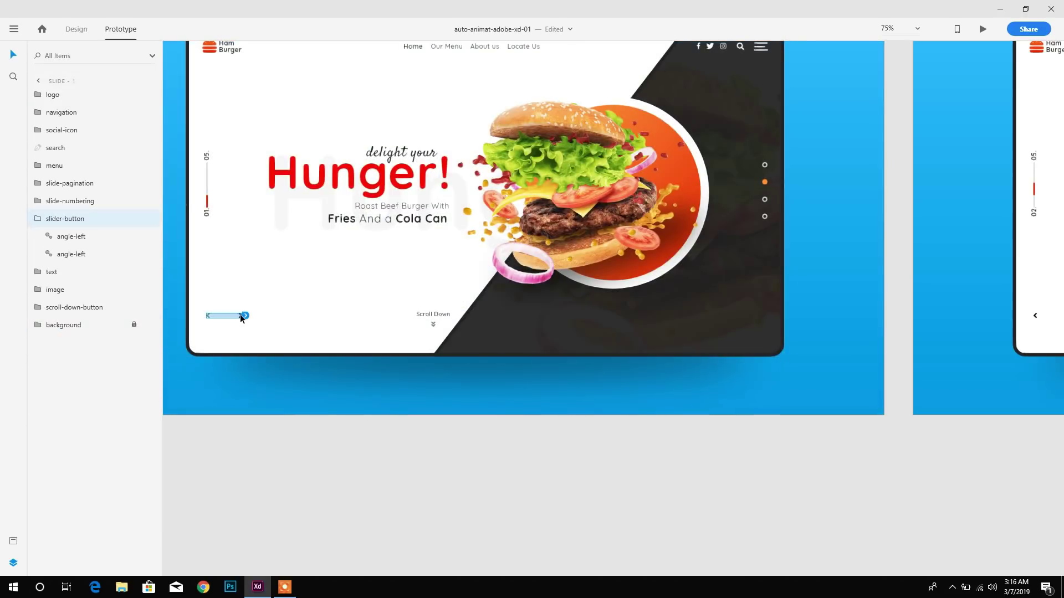
pyautogui.doubleClick(240, 314)
pyautogui.moveTo(243, 315); pyautogui.dragTo(941, 320)
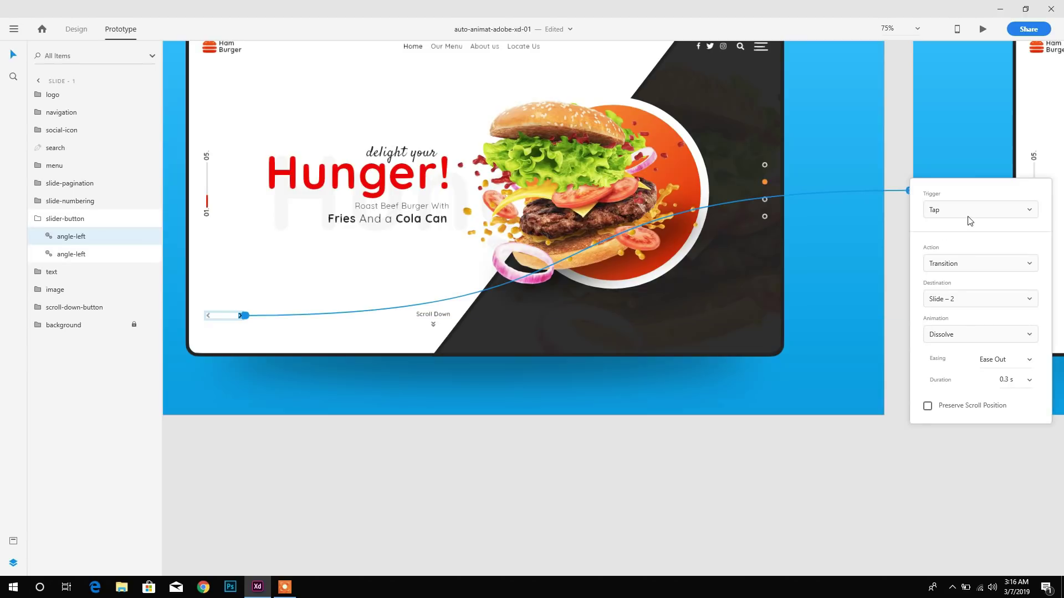
# - Configure the link to Slide – 2 with Tap trigger, Auto-Animate action, Snap easing and 1 s duration
pyautogui.moveTo(793, 210); pyautogui.dragTo(525, 224)
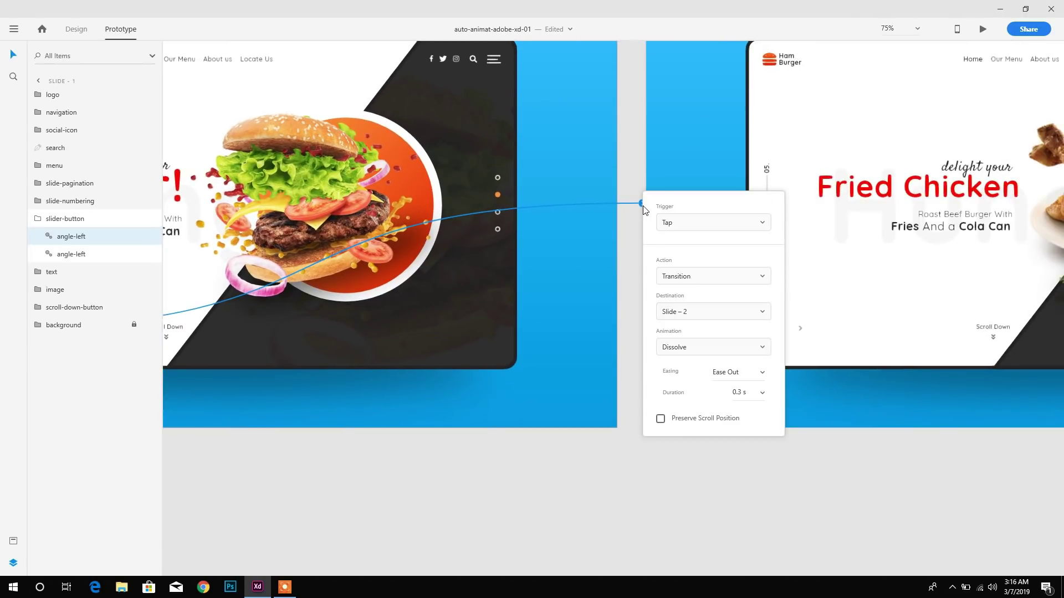
pyautogui.click(674, 223)
pyautogui.click(667, 241)
pyautogui.click(673, 279)
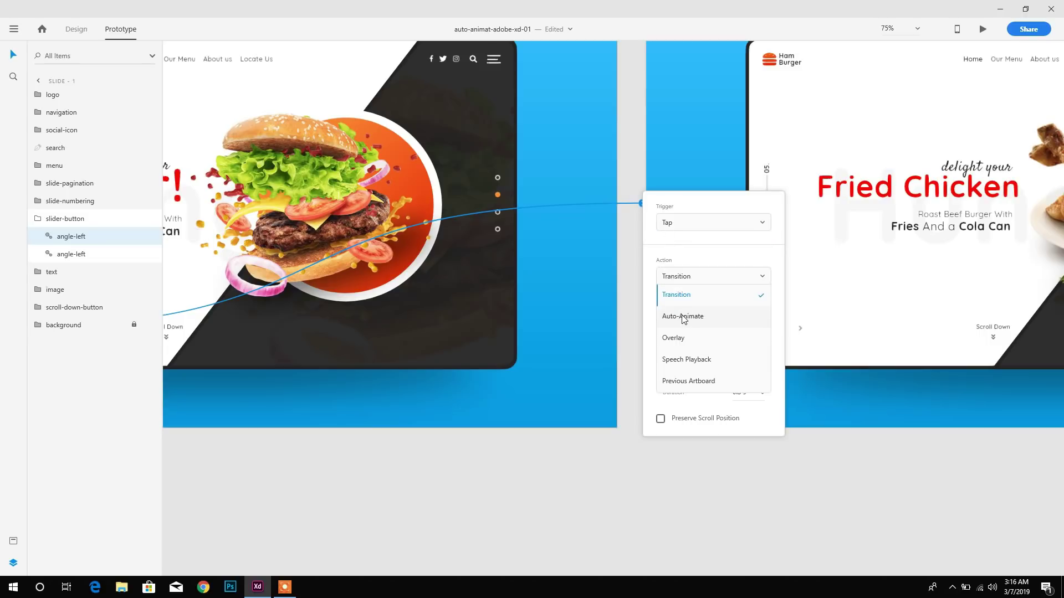
pyautogui.click(683, 317)
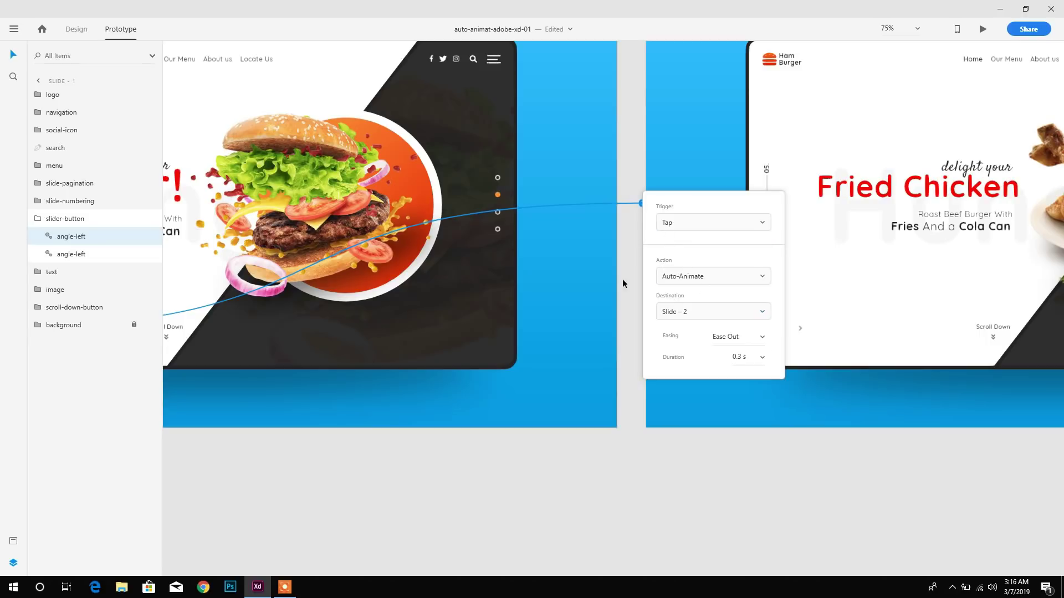
pyautogui.click(763, 338)
pyautogui.click(732, 442)
pyautogui.click(761, 359)
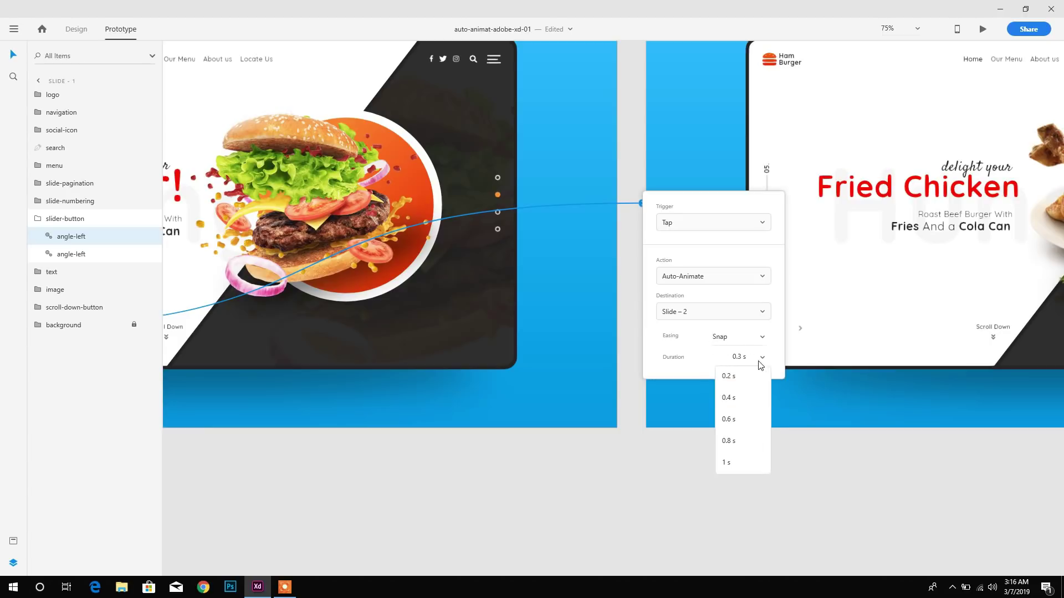
pyautogui.click(730, 465)
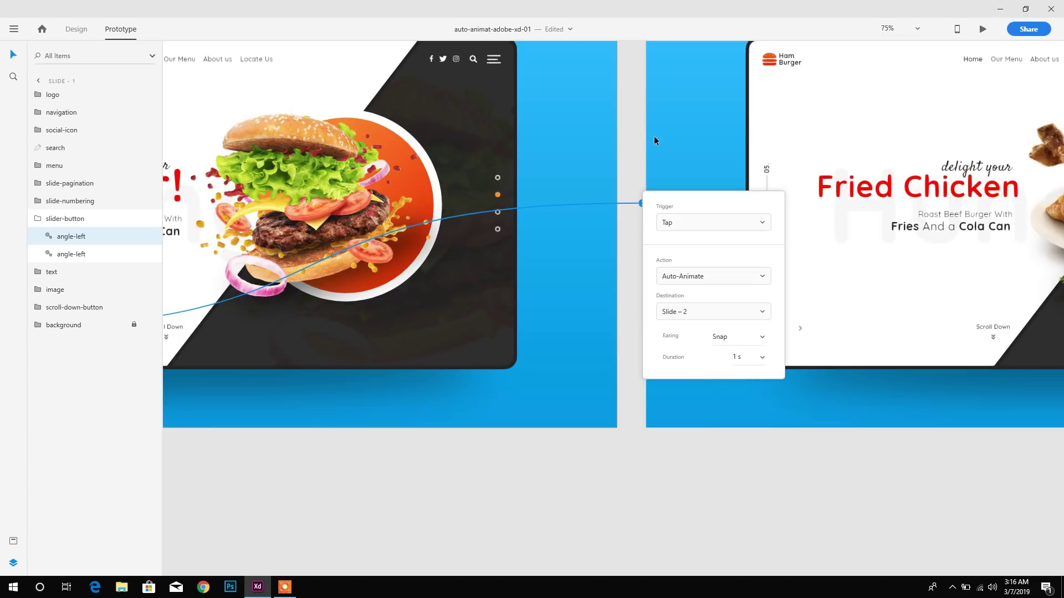
pyautogui.click(633, 153)
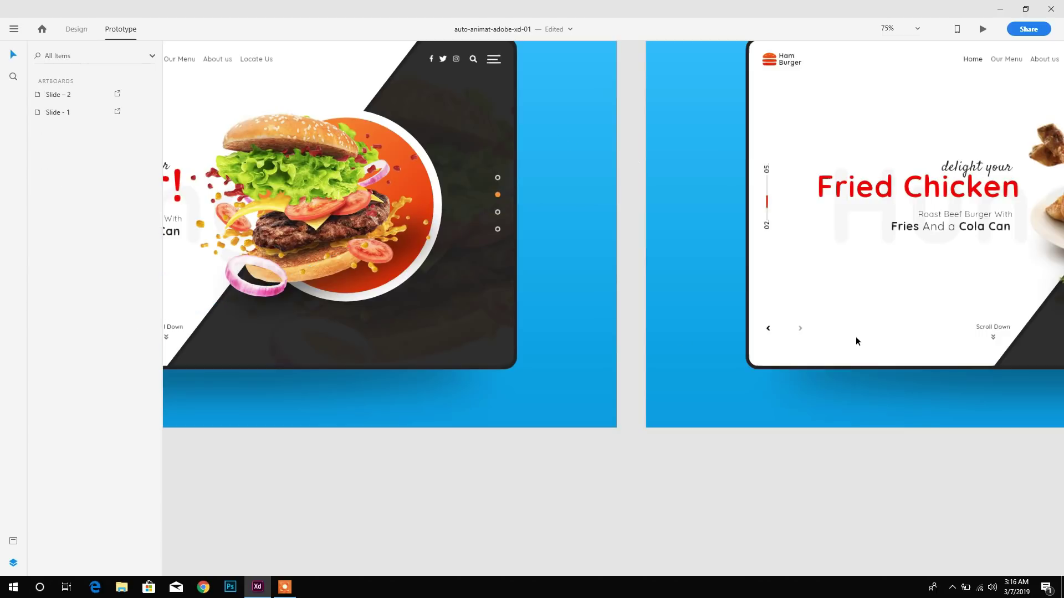
# - Link the previous arrow in Slide – 2 back to Slide - 1 with Tap trigger, Auto-Animate action, Snap easing and 1 s duration
pyautogui.doubleClick(768, 329)
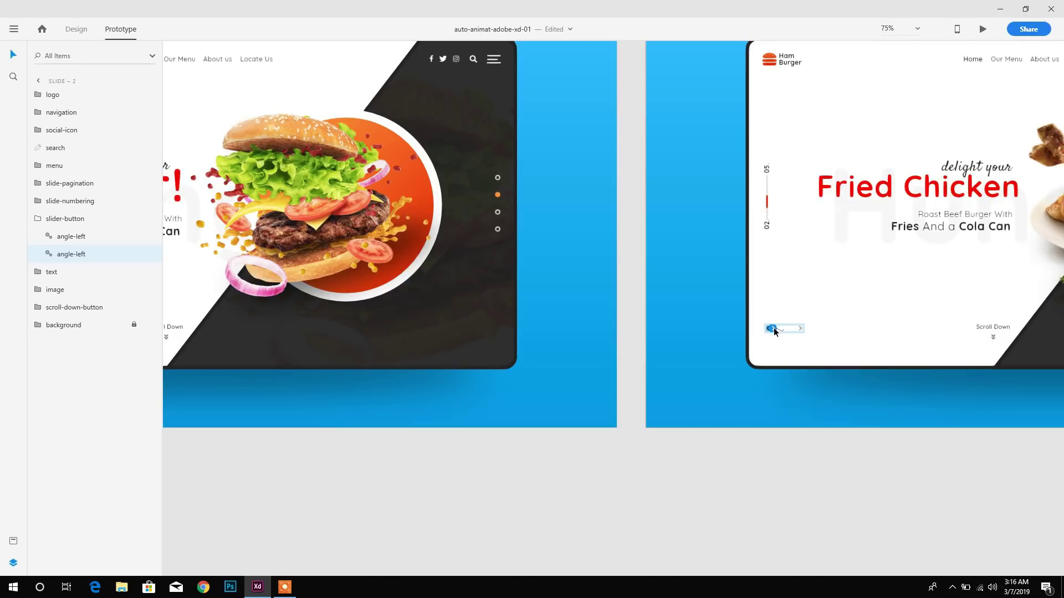
pyautogui.moveTo(774, 332); pyautogui.dragTo(600, 322)
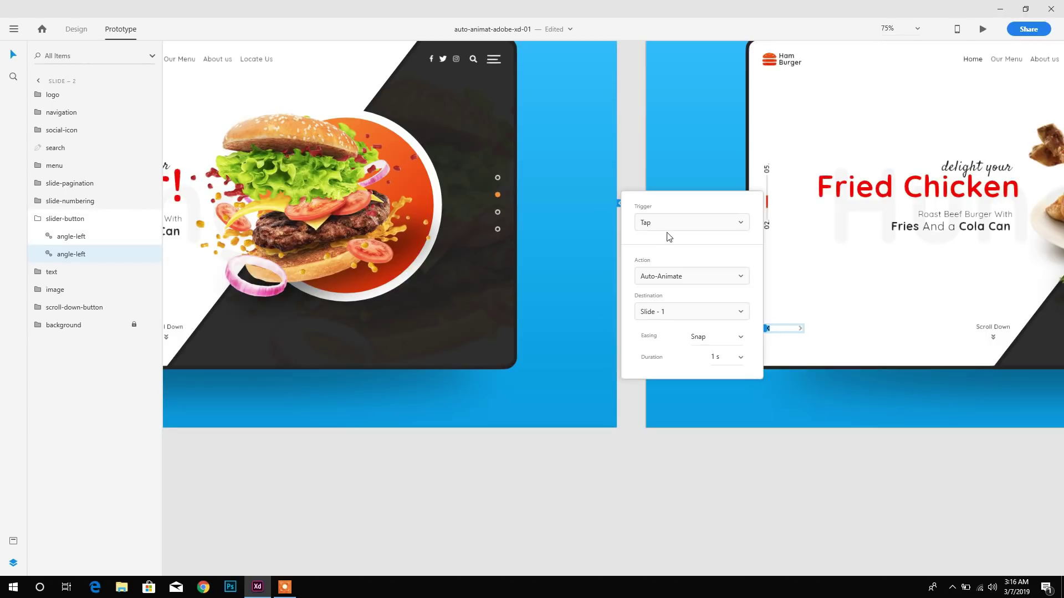
pyautogui.click(667, 223)
pyautogui.click(654, 244)
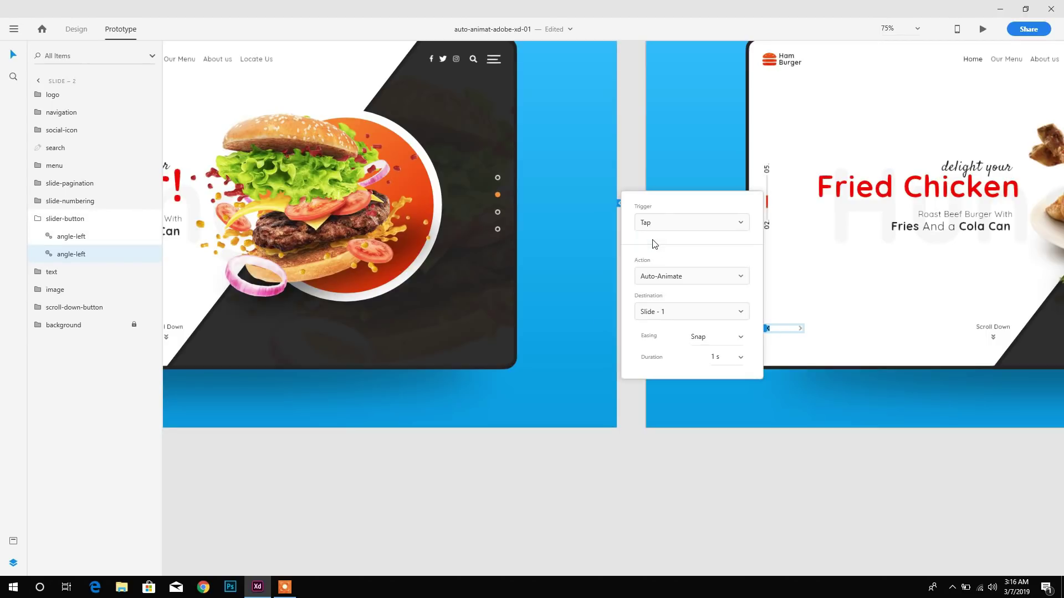
pyautogui.click(684, 276)
pyautogui.click(665, 317)
pyautogui.click(743, 342)
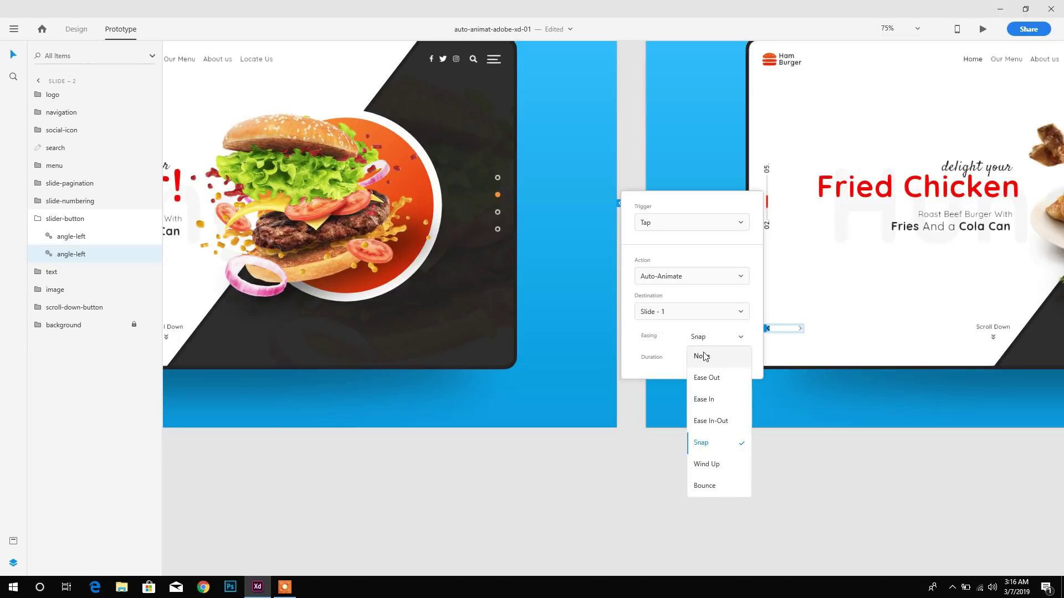
pyautogui.click(711, 442)
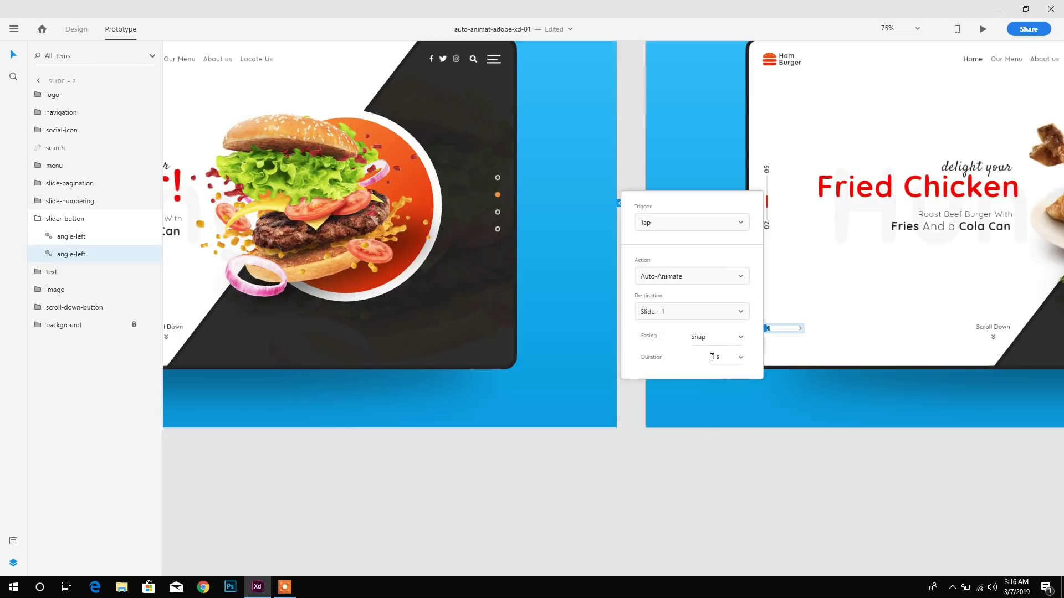
pyautogui.click(626, 420)
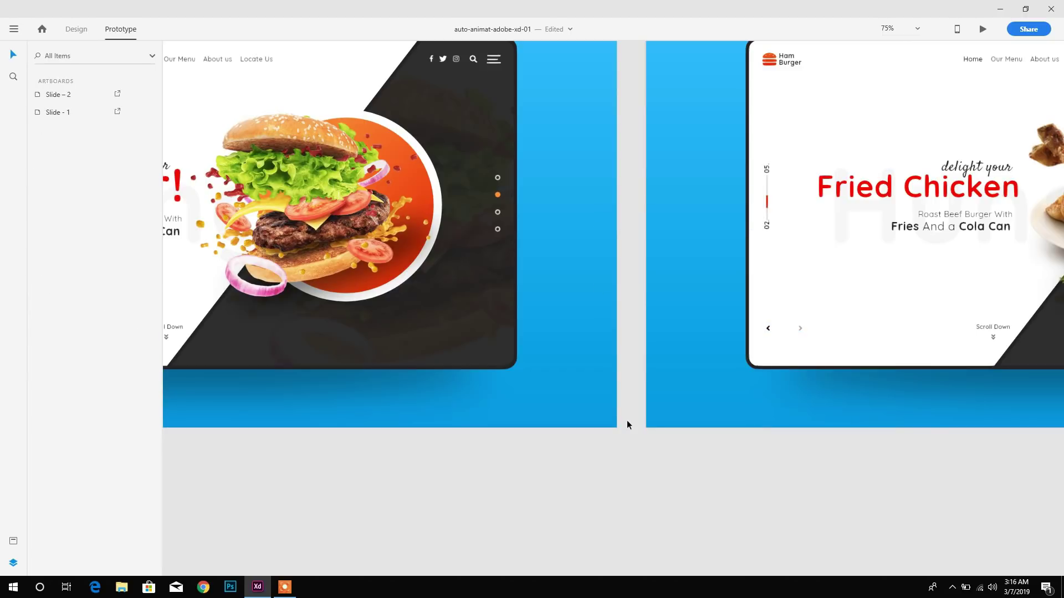
# - Preview the prototype from Slide - 1, switch between the two slides with the arrows, and close the preview
pyautogui.hotkey('ctrl', '0')
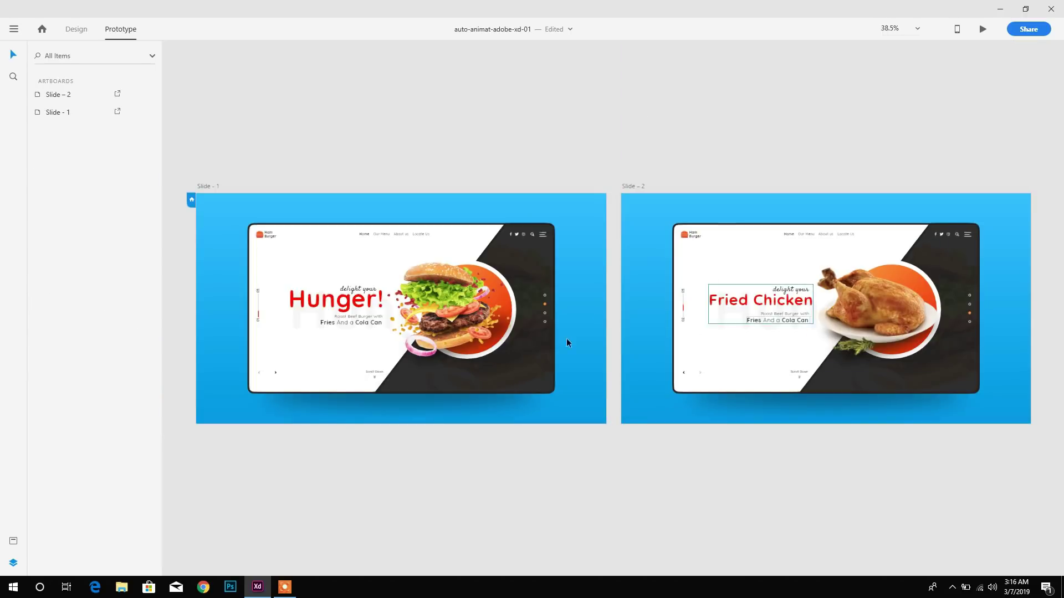
pyautogui.click(200, 186)
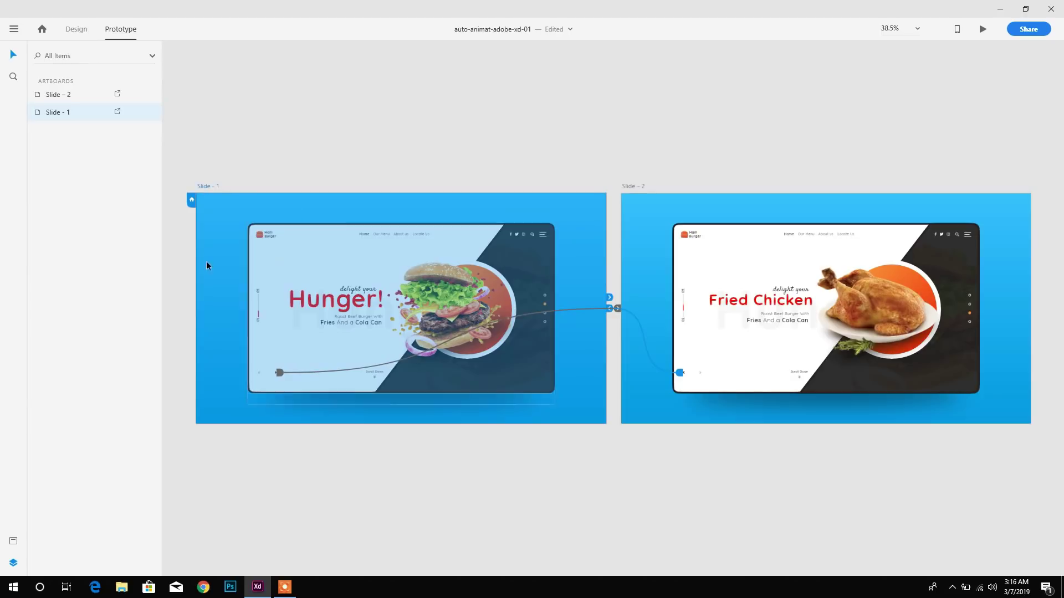
pyautogui.click(983, 30)
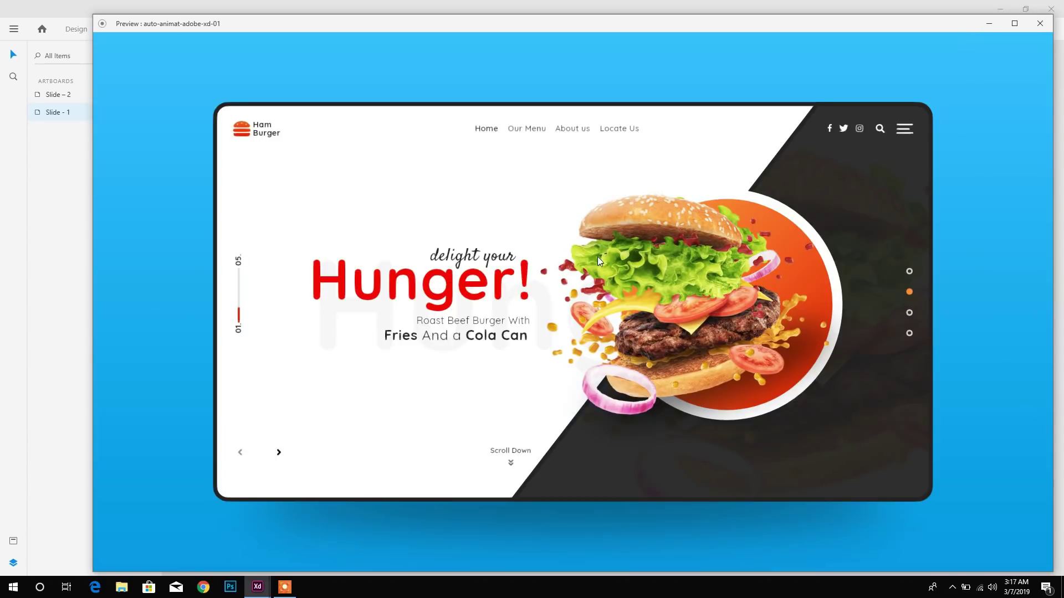
pyautogui.click(279, 453)
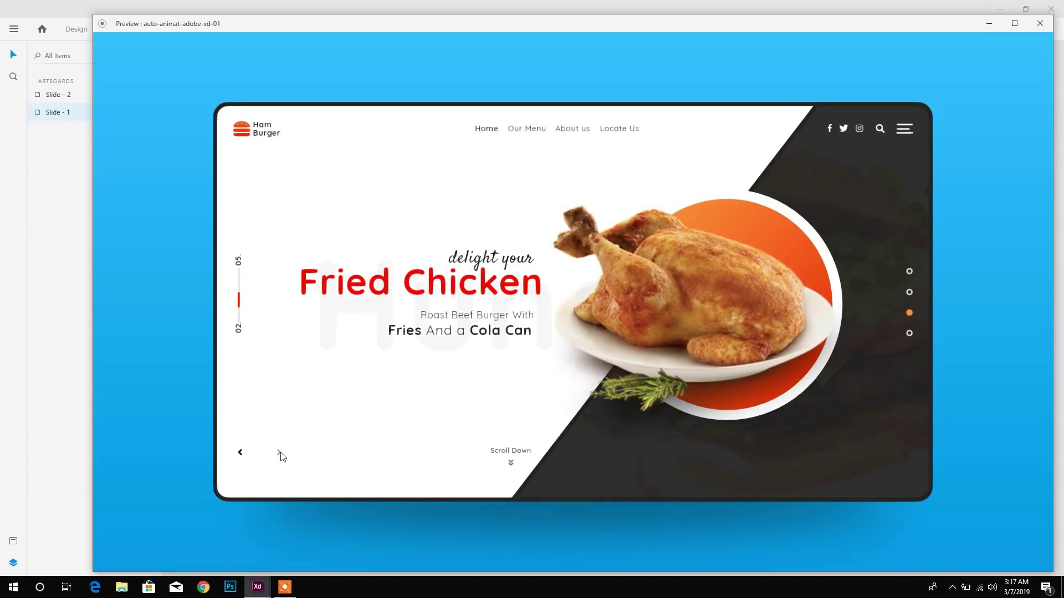
pyautogui.click(240, 453)
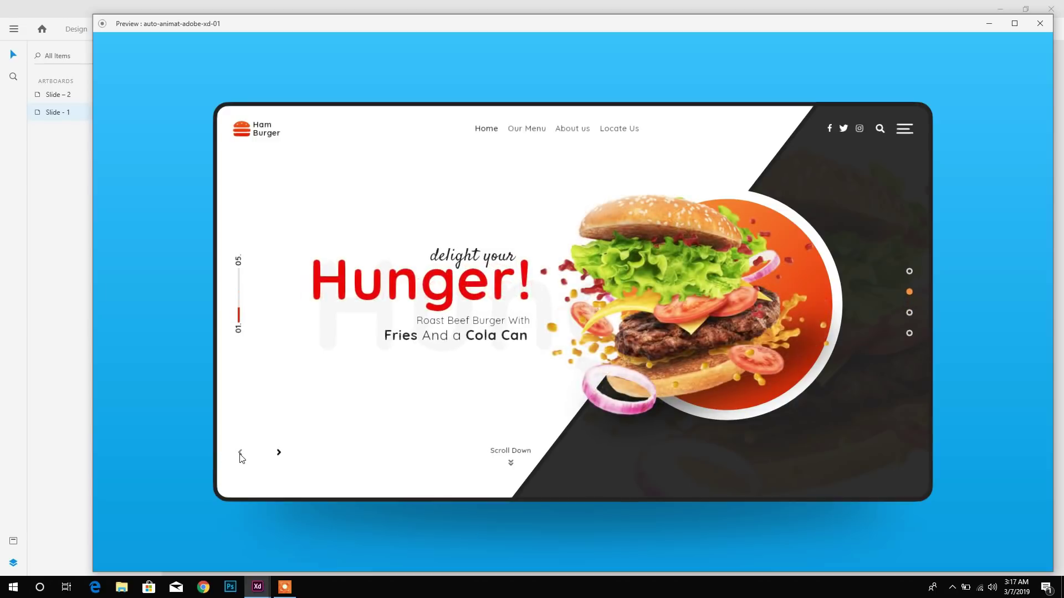
pyautogui.click(279, 453)
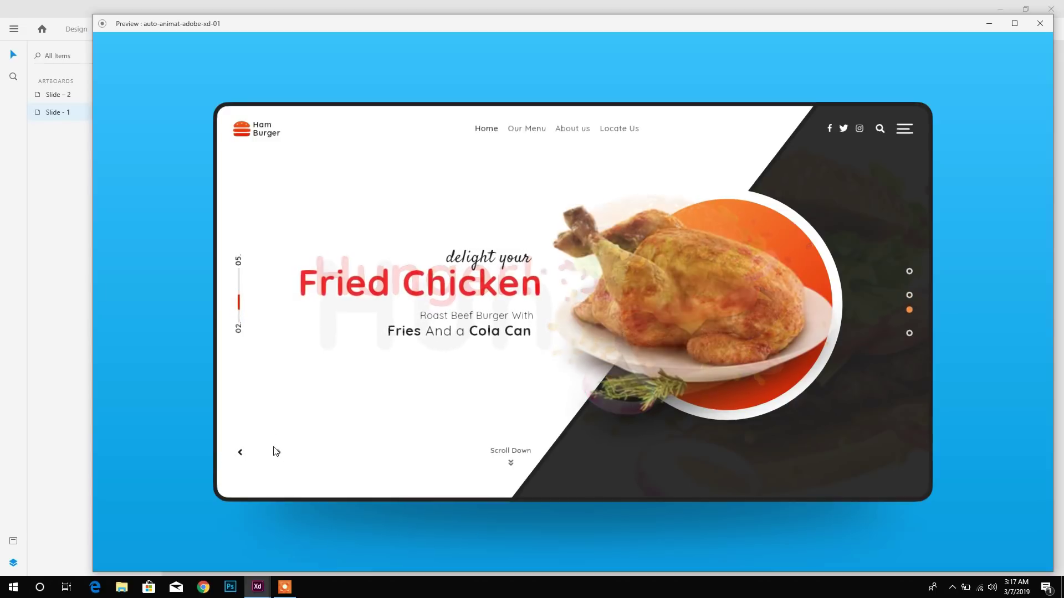
pyautogui.click(240, 453)
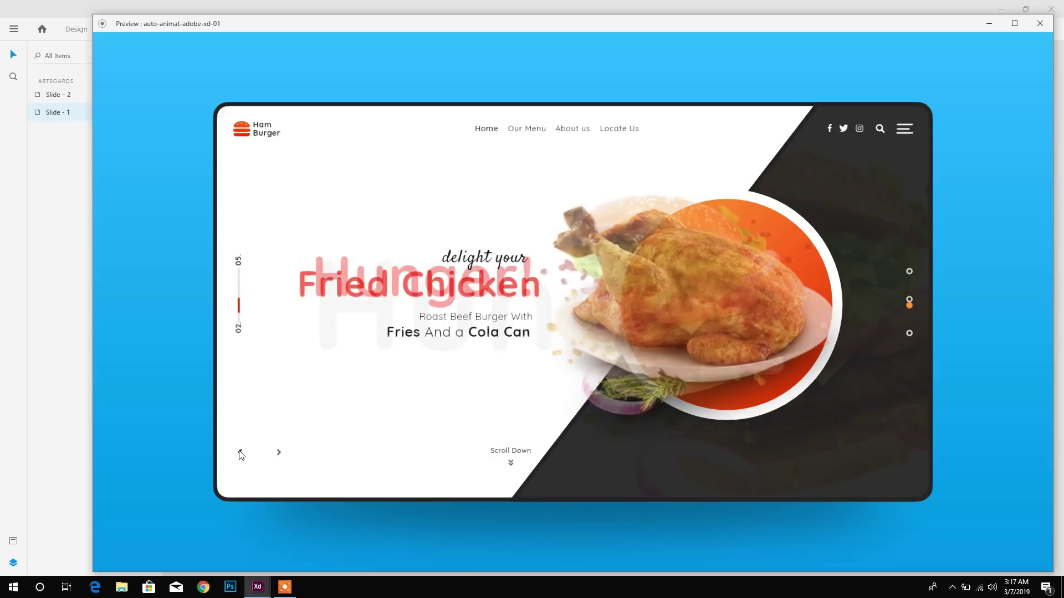
pyautogui.click(278, 454)
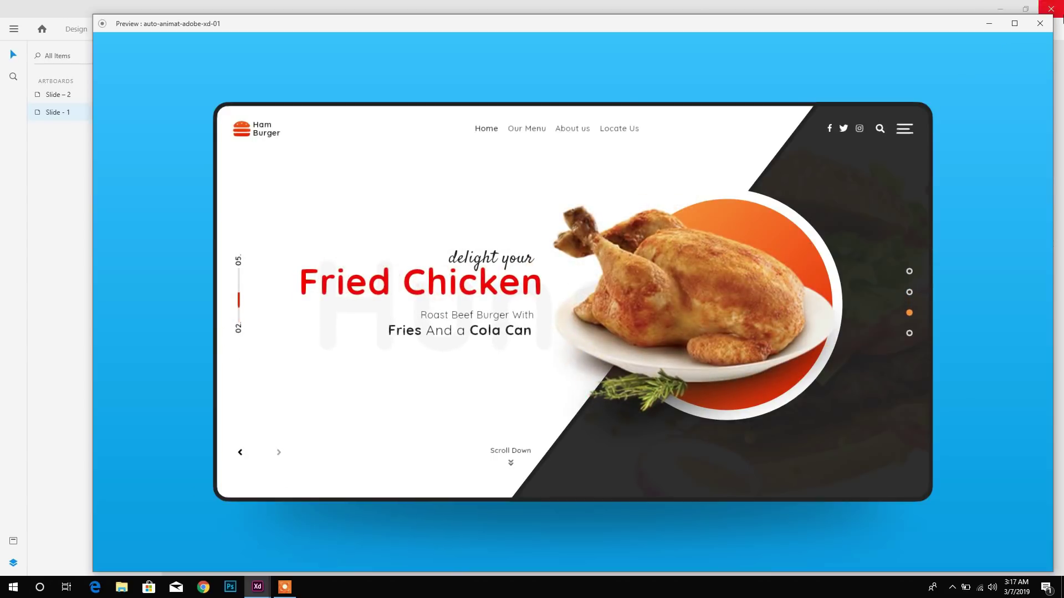
pyautogui.click(1049, 25)
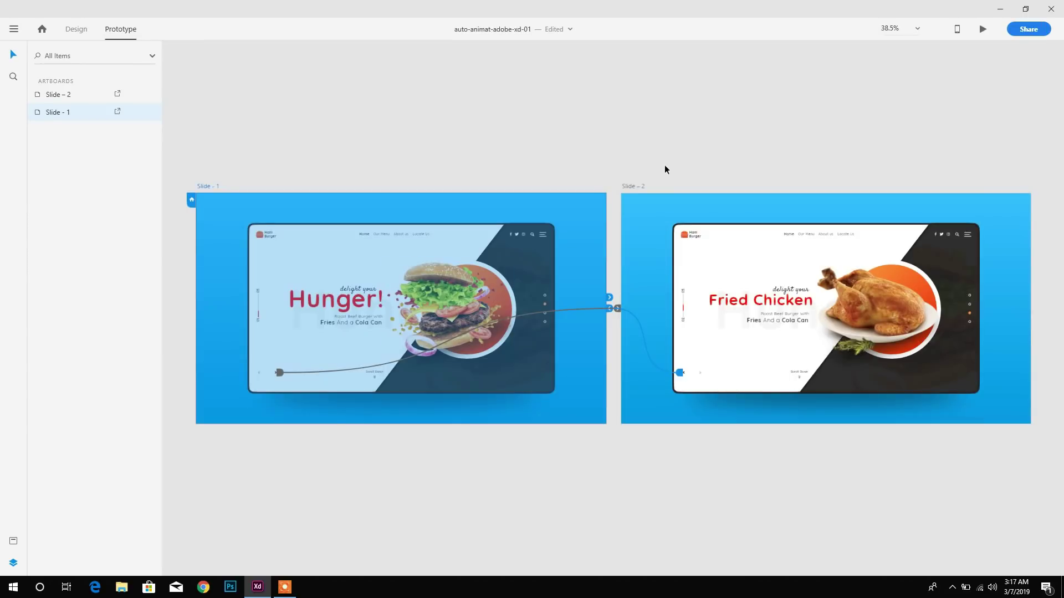
pyautogui.click(666, 169)
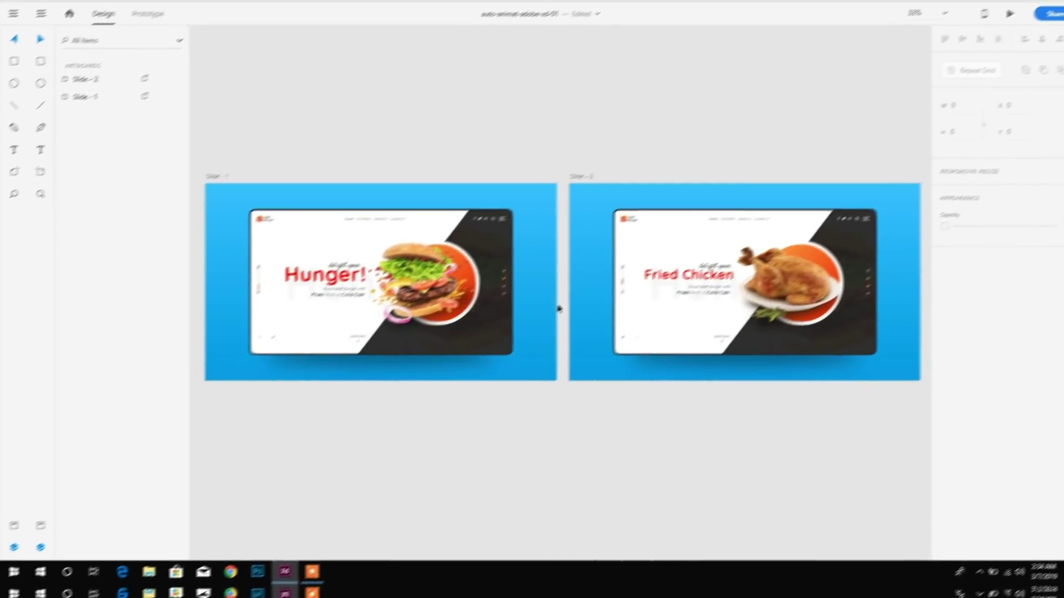
# - Copy the Slide - 1 artboard and paste it as a third artboard beside Slide – 2
pyautogui.click(199, 195)
pyautogui.rightClick(198, 193)
pyautogui.click(260, 260)
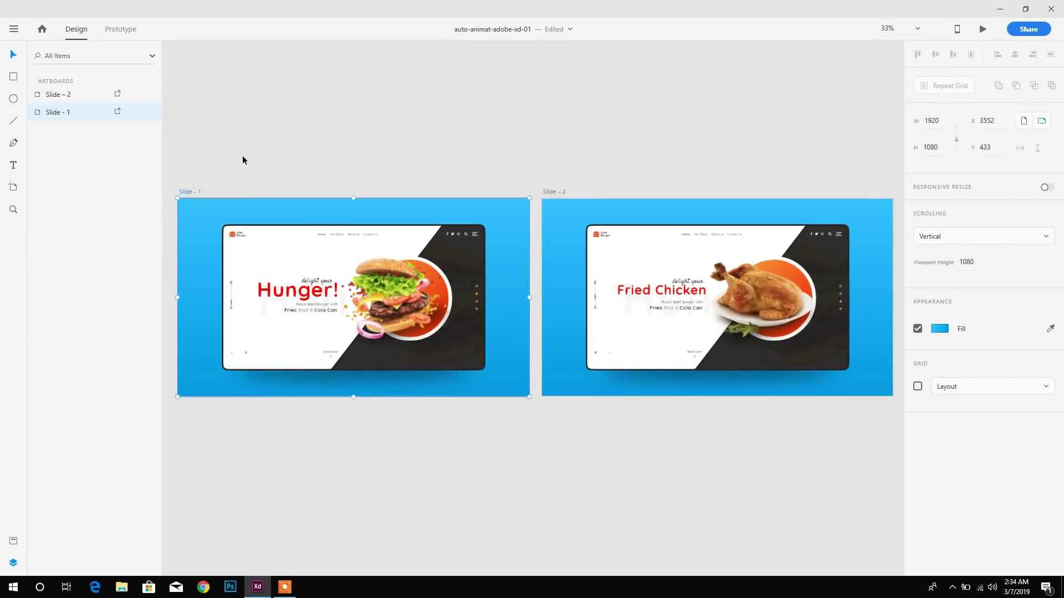
pyautogui.scroll(3, 310, 201)
pyautogui.rightClick(242, 121)
pyautogui.click(263, 169)
pyautogui.hotkey('ctrl', '-')
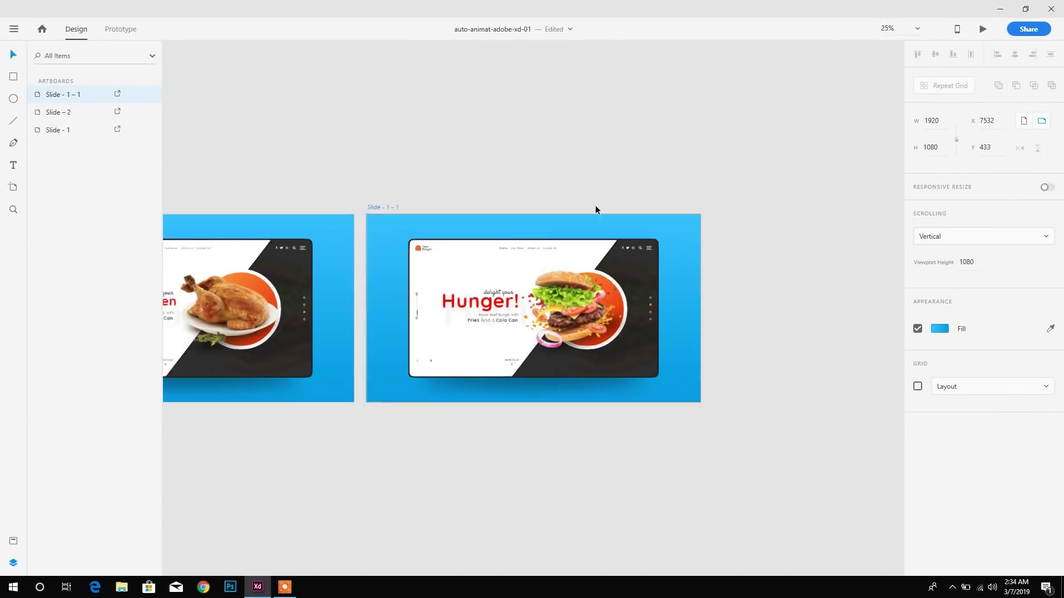
# - Move the copied burger artboard directly above Slide - 1, aligned with it at X 3552 and Y -891
pyautogui.press('space')
pyautogui.moveTo(432, 198); pyautogui.dragTo(186, 123)
pyautogui.press('space')
pyautogui.moveTo(471, 170); pyautogui.dragTo(665, 181)
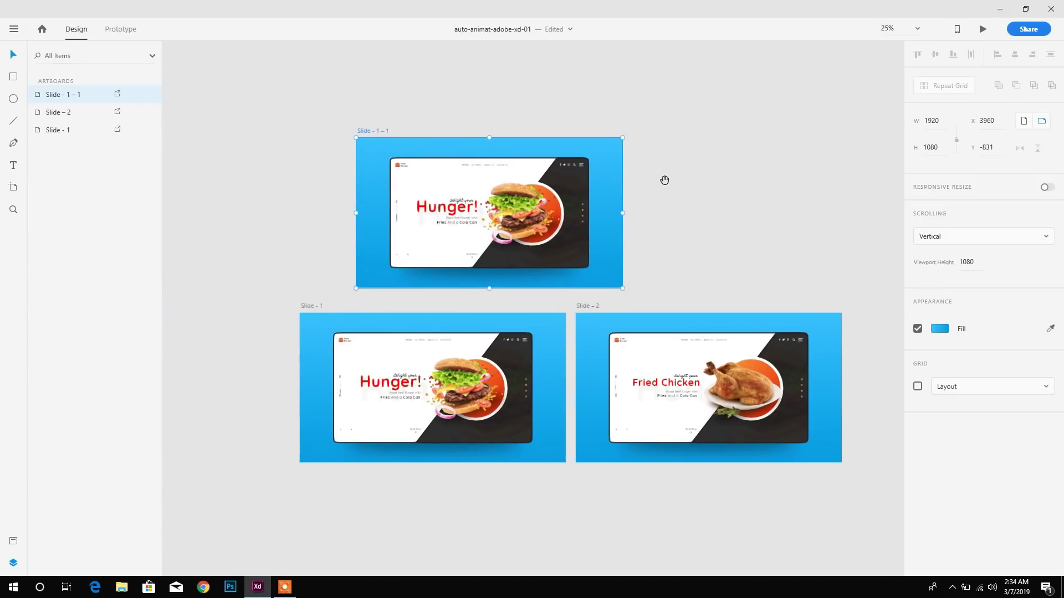
pyautogui.moveTo(363, 132); pyautogui.dragTo(306, 123)
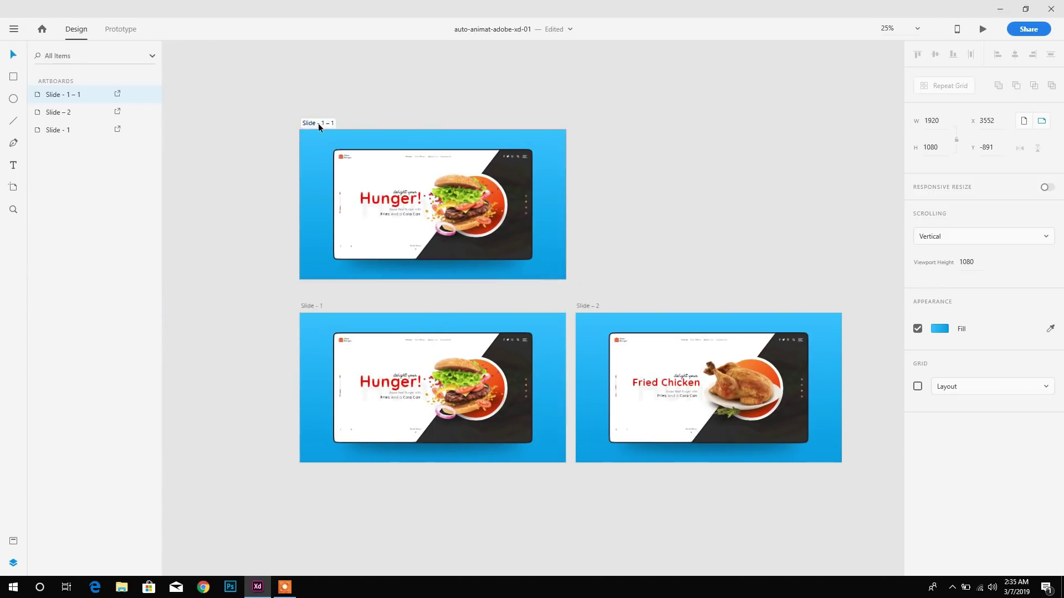
# - Rename the copied artboard above Slide - 1 as Item Page
pyautogui.click(318, 123)
pyautogui.write('Item Page')
pyautogui.press('Return')
# - Unlock and expand the background group in Item Page and hide its faint Hunger! text layer
pyautogui.hotkey('ctrl', '+')
pyautogui.click(513, 195)
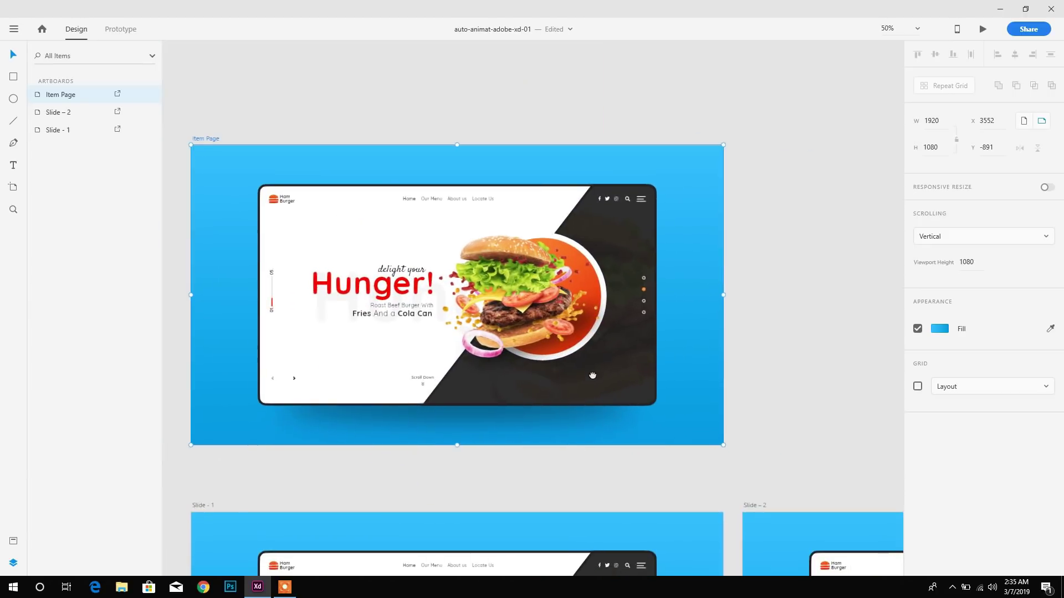
pyautogui.click(40, 293)
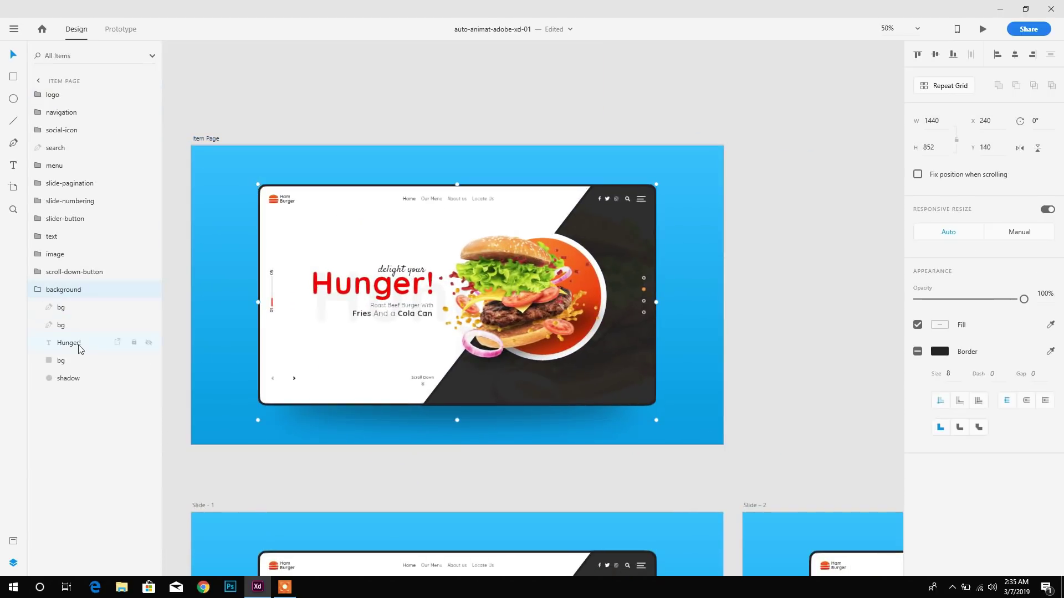
pyautogui.click(69, 343)
pyautogui.click(34, 308)
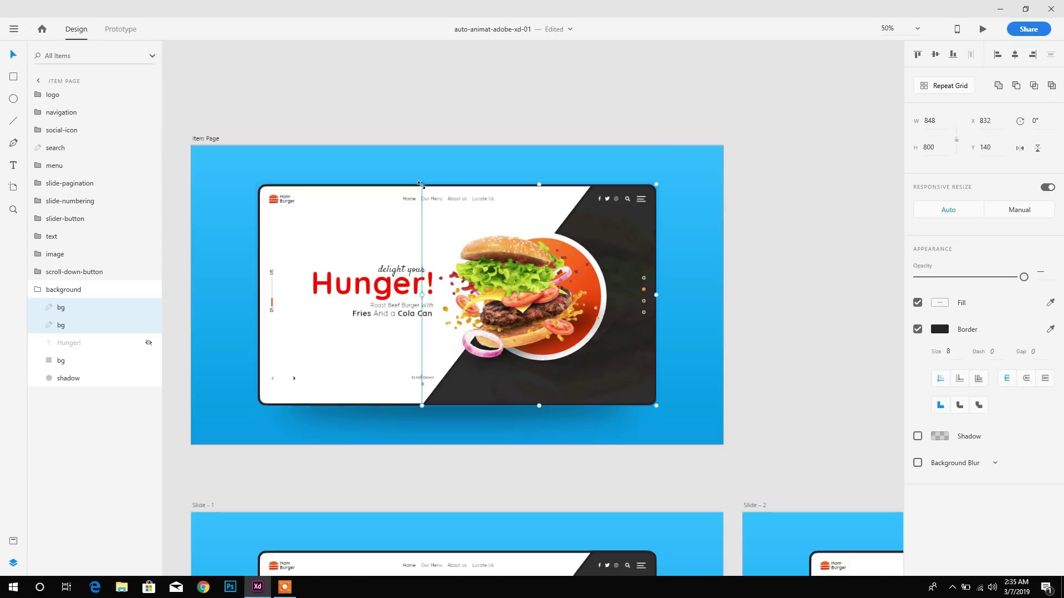
pyautogui.moveTo(421, 185); pyautogui.dragTo(425, 196)
pyautogui.moveTo(427, 198); pyautogui.dragTo(501, 267)
pyautogui.hotkey('ctrl', 'z')
pyautogui.click(588, 222)
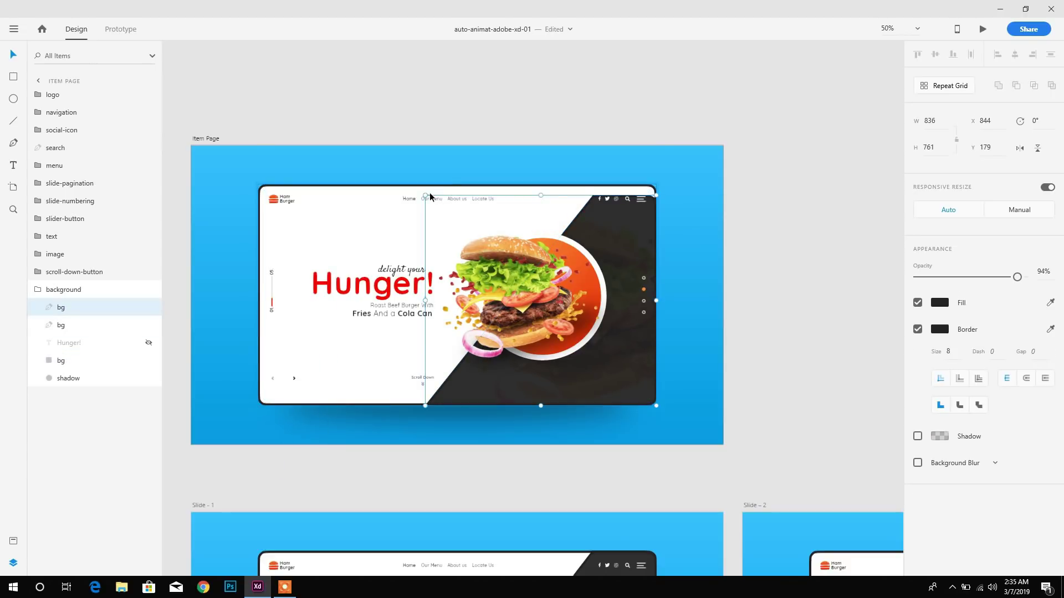
pyautogui.moveTo(426, 196); pyautogui.dragTo(570, 264)
pyautogui.hotkey('ctrl', 'z')
# - Shrink both bg shapes of the background group into the card's lower-right corner, to 34 × 21 at X 1646, Y 919
pyautogui.click(41, 325)
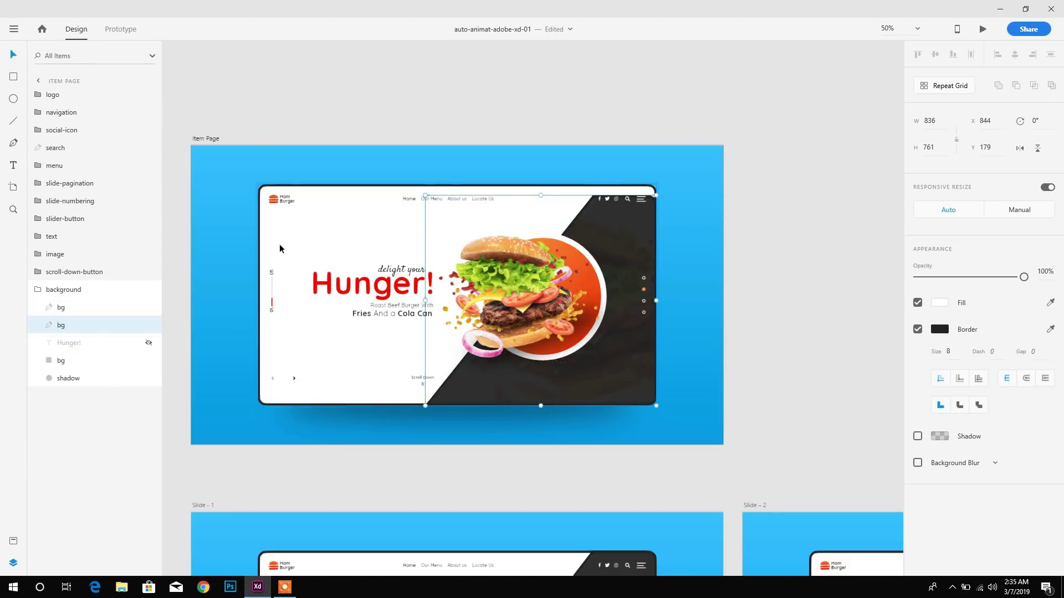
pyautogui.keyDown('shift'); pyautogui.click(82, 308); pyautogui.keyUp('shift')
pyautogui.moveTo(425, 196); pyautogui.dragTo(647, 400)
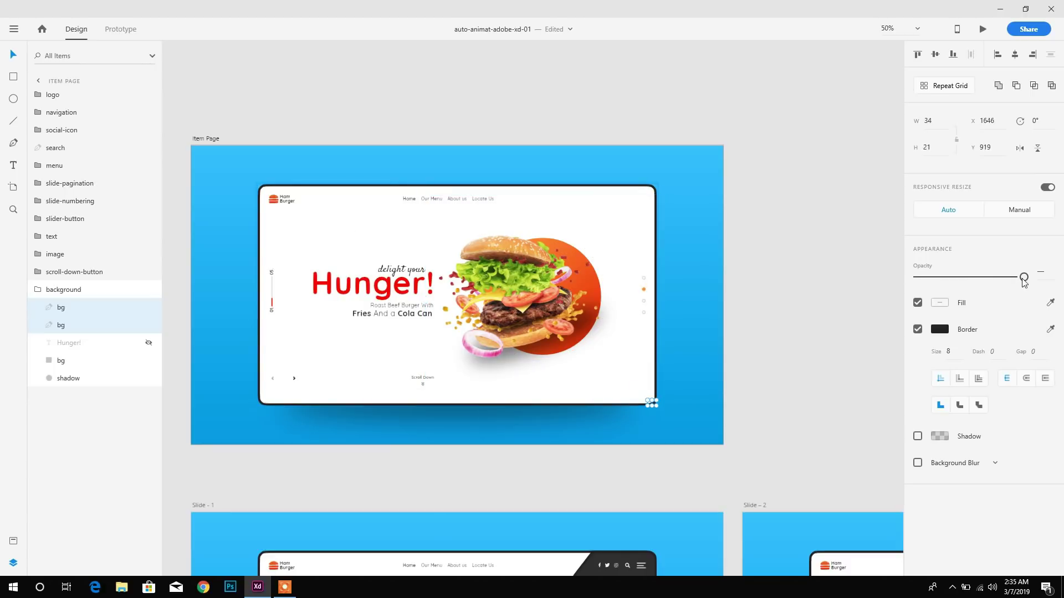
pyautogui.click(793, 244)
# - Set the border colour of the menu icon in Item Page to #232323
pyautogui.click(478, 189)
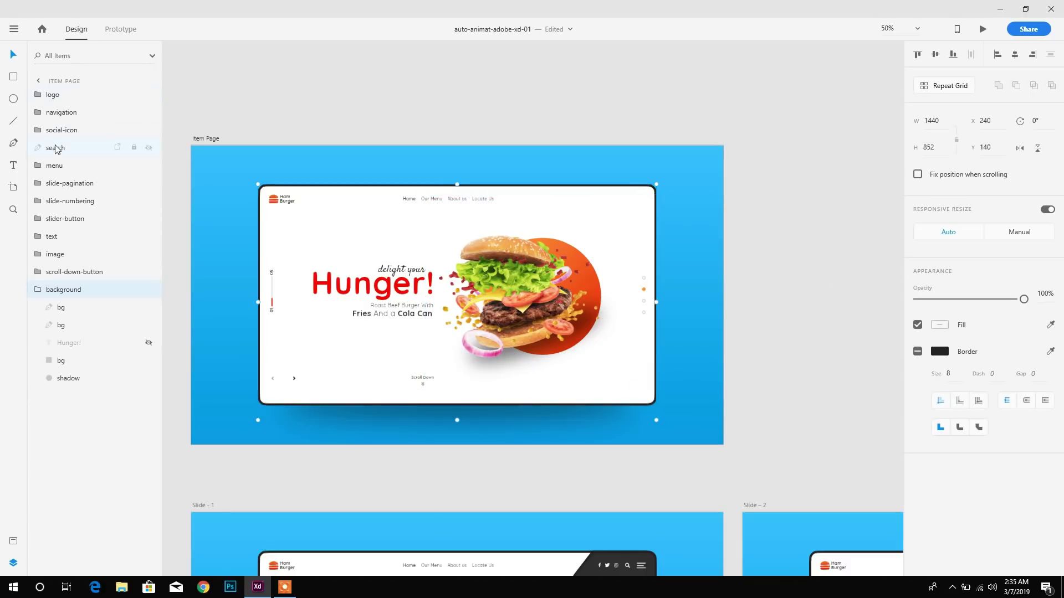
pyautogui.click(56, 173)
pyautogui.click(941, 326)
pyautogui.write('23')
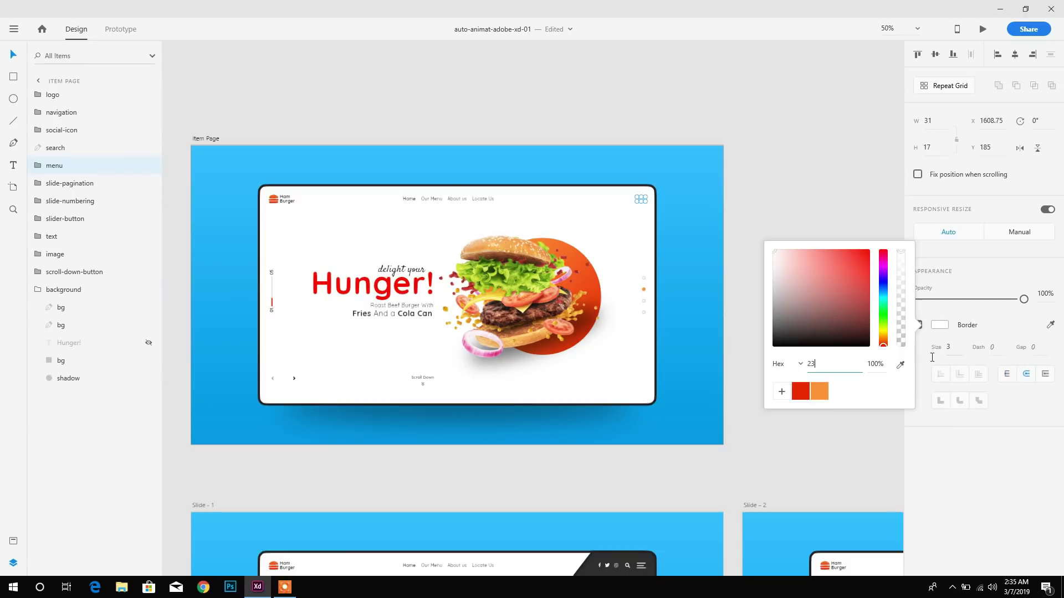
pyautogui.write('2323')
pyautogui.press('Return')
# - Set the fill of the social-icon group and the search icon to #232323
pyautogui.click(56, 131)
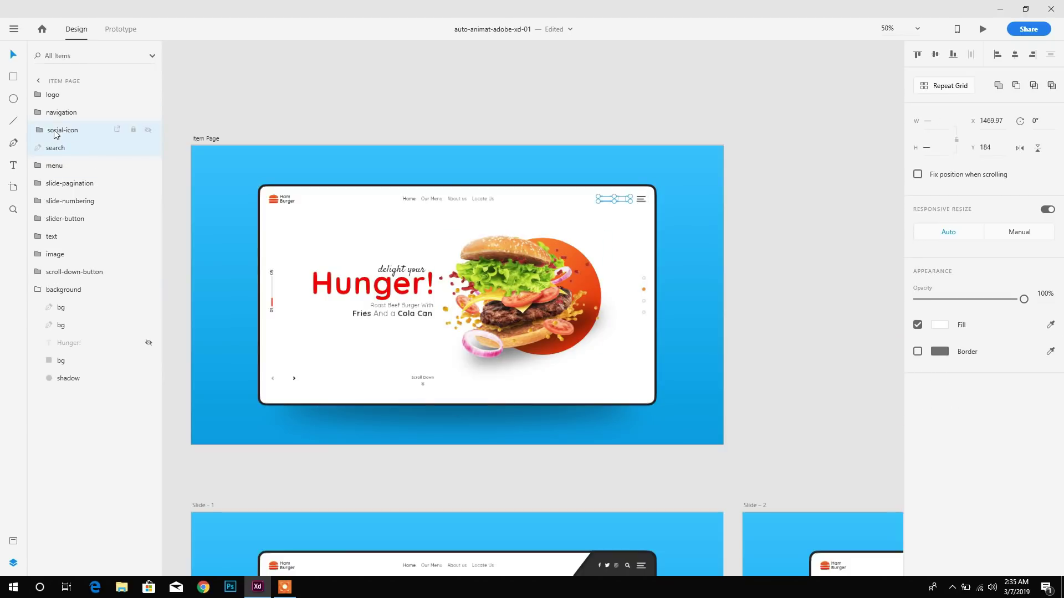
pyautogui.click(948, 325)
pyautogui.write('232323')
pyautogui.press('Return')
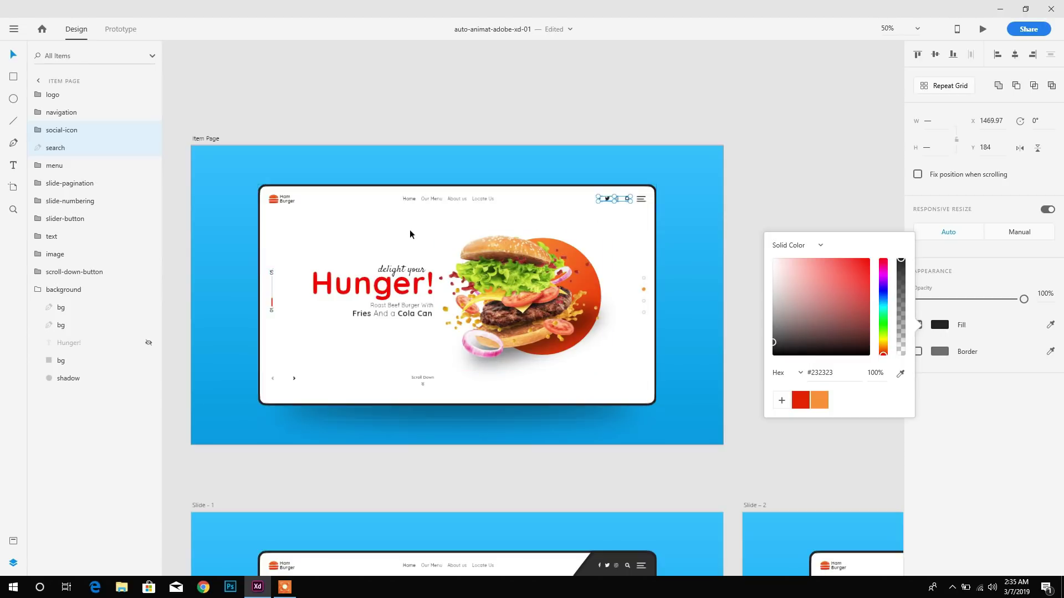
# - Move the slide-numbering group to X 230 on the card's edge and make it fully transparent
pyautogui.click(273, 296)
pyautogui.hotkey('shift', 'Left')
pyautogui.hotkey('shift', 'Left')
pyautogui.hotkey('shift', 'Left')
pyautogui.hotkey('shift', 'Left')
pyautogui.hotkey('shift', 'Left')
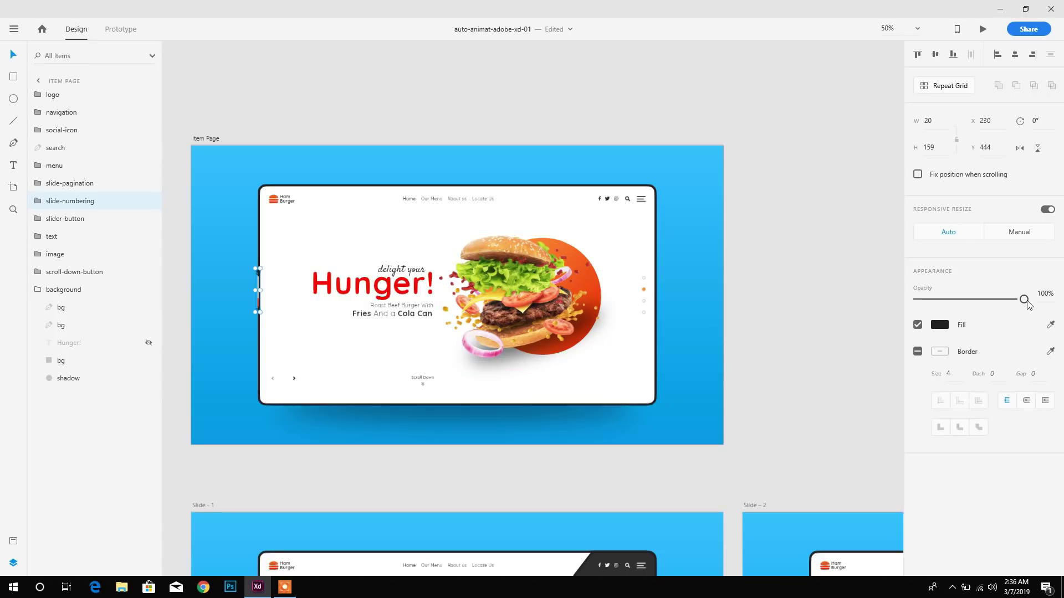
pyautogui.moveTo(1027, 301); pyautogui.dragTo(912, 302)
# - Move the slide-pagination group to X 1667 on the card's edge and set its opacity to 0%
pyautogui.click(643, 313)
pyautogui.hotkey('shift', 'Right')
pyautogui.hotkey('shift', 'Right')
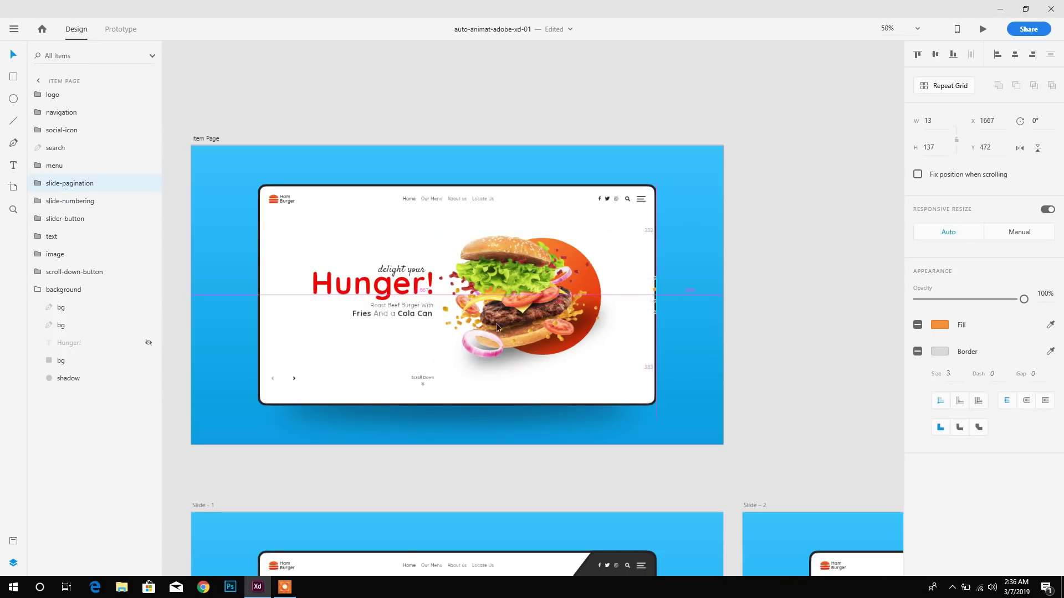
pyautogui.moveTo(1023, 299); pyautogui.dragTo(917, 299)
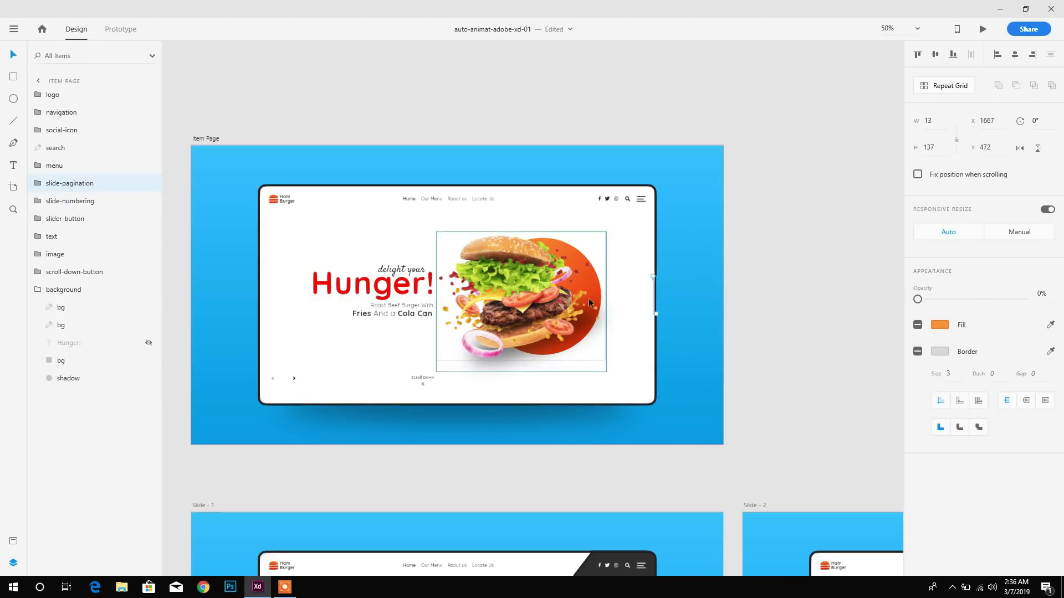
# - Hide the delight your text and set the Hunger! heading to size 60, positioned at X 642, Y 489
pyautogui.click(382, 288)
pyautogui.scroll(3, 384, 292)
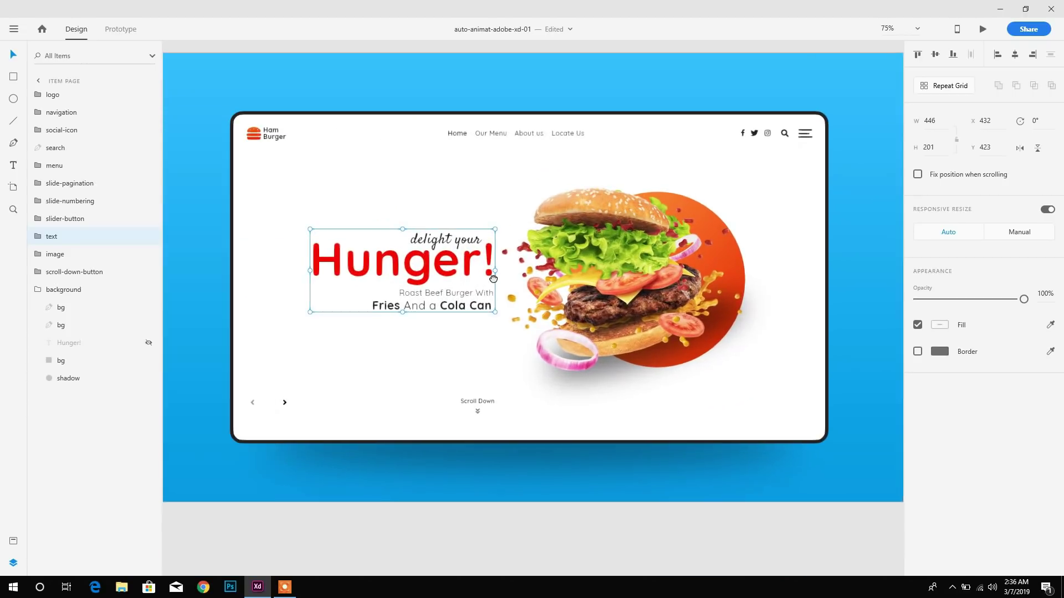
pyautogui.doubleClick(417, 277)
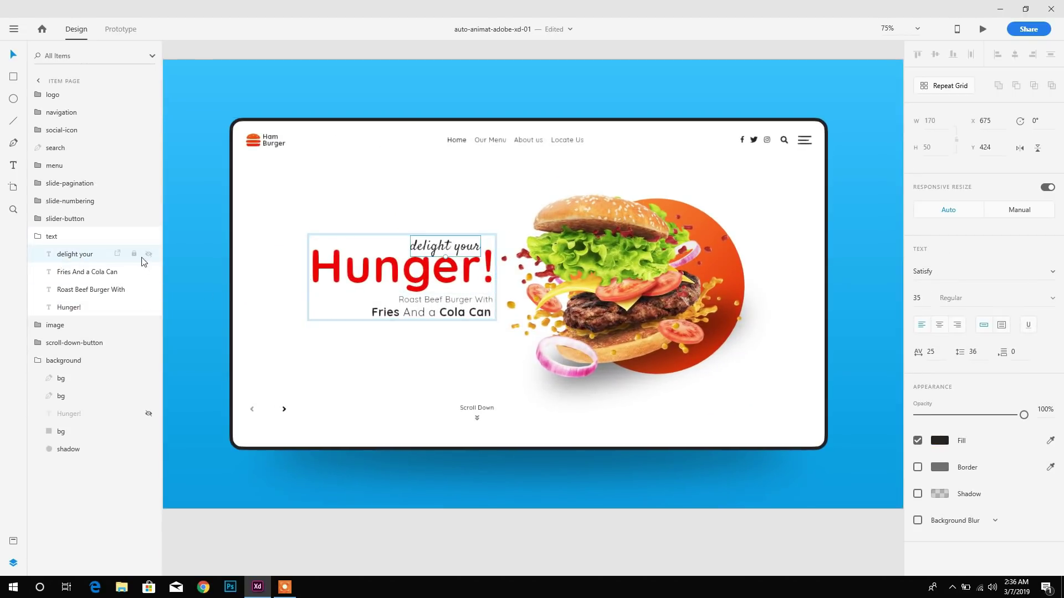
pyautogui.click(148, 254)
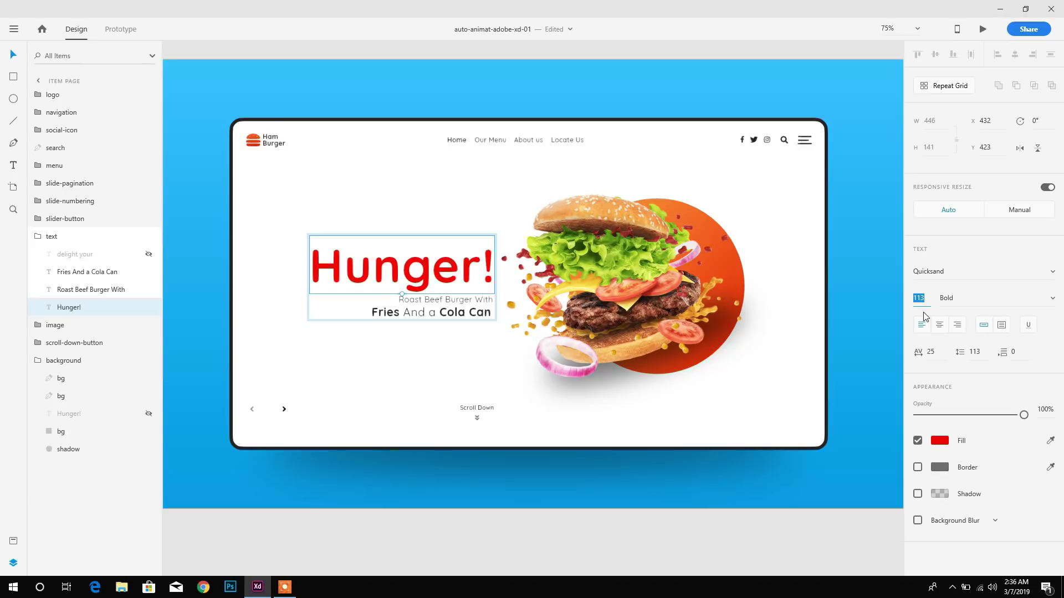
pyautogui.press('Return')
pyautogui.moveTo(390, 272); pyautogui.dragTo(478, 279)
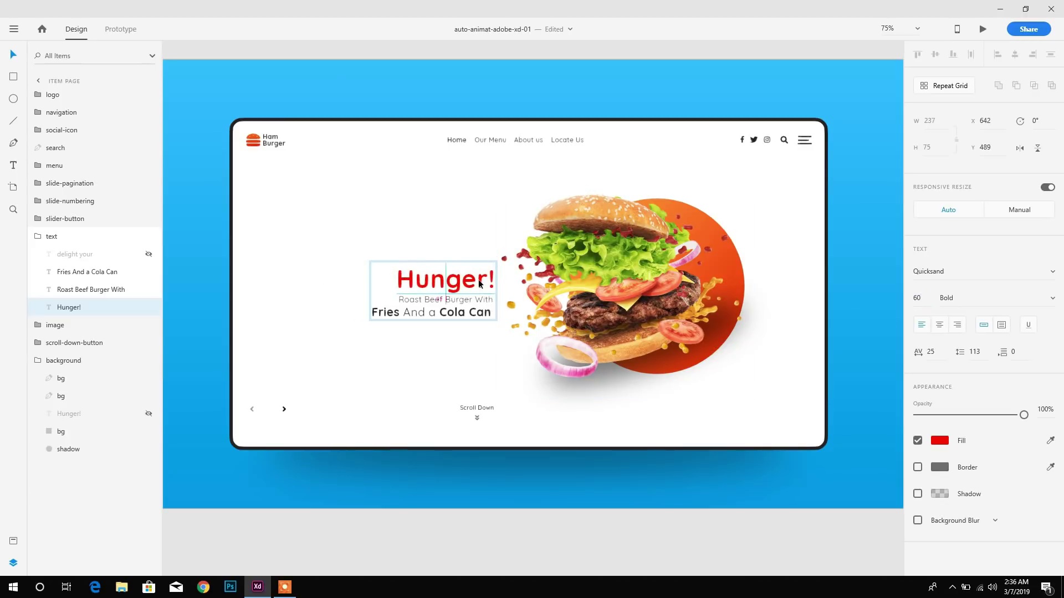
# - Set the Roast Beef Burger With line to size 18 and Fries And a Cola Can to 24, right-aligned under Hunger!
pyautogui.click(454, 301)
pyautogui.write('18')
pyautogui.press('Return')
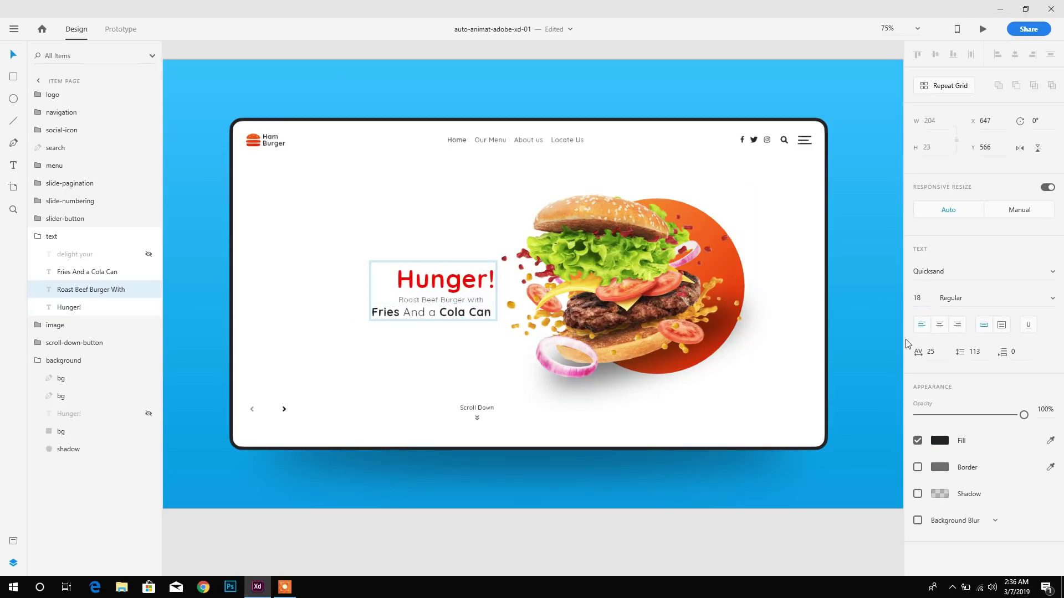
pyautogui.moveTo(472, 300); pyautogui.dragTo(472, 315)
pyautogui.click(472, 315)
pyautogui.click(918, 298)
pyautogui.write('24')
pyautogui.press('Return')
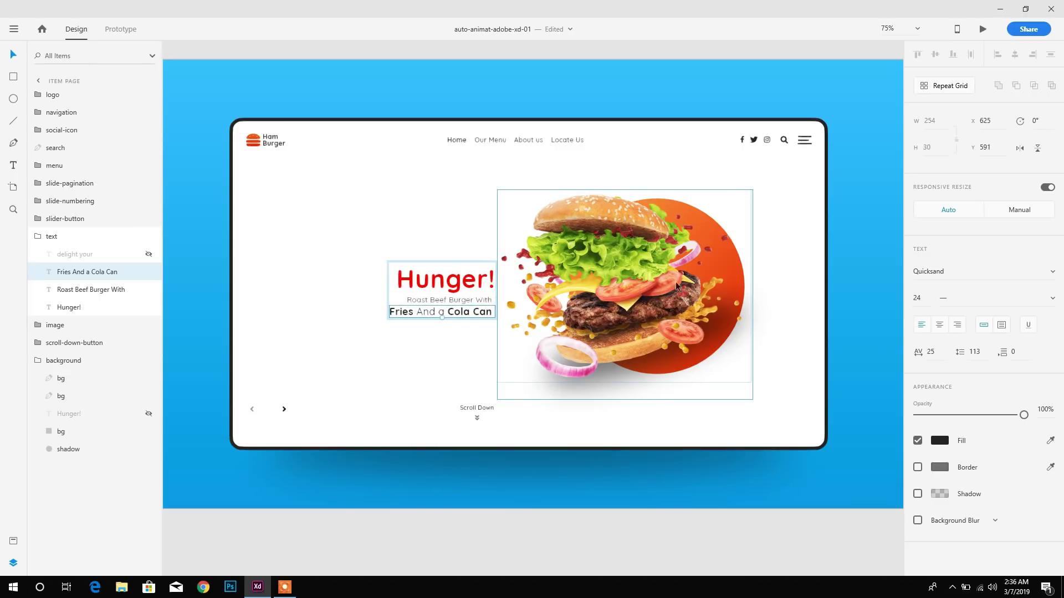
# - Scale the burger image group down to about 462 × 380 and place it over the Hunger! text block
pyautogui.click(627, 265)
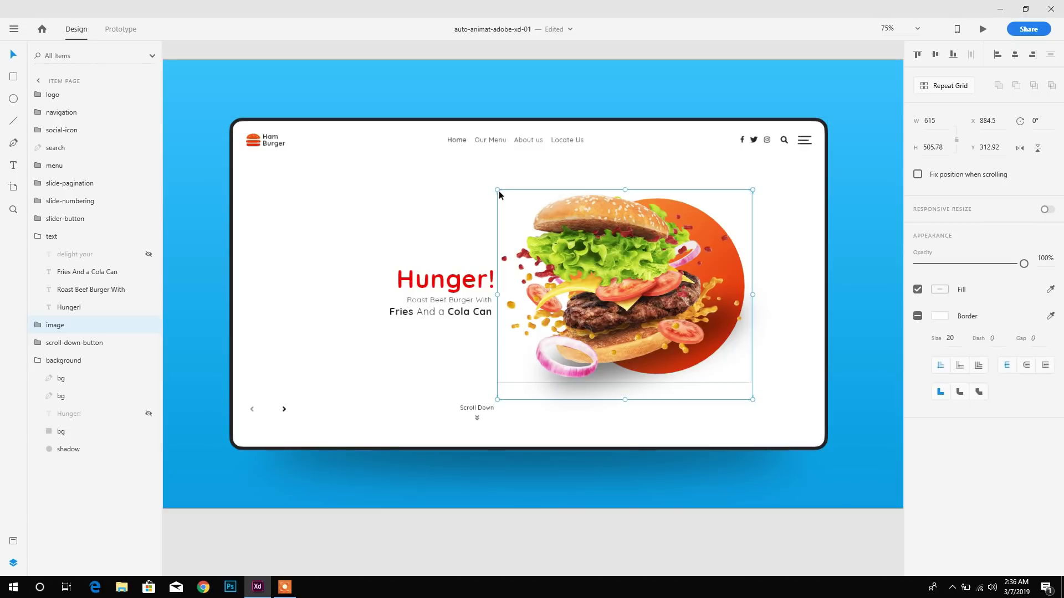
pyautogui.moveTo(499, 194); pyautogui.dragTo(564, 220)
pyautogui.click(492, 242)
pyautogui.click(564, 273)
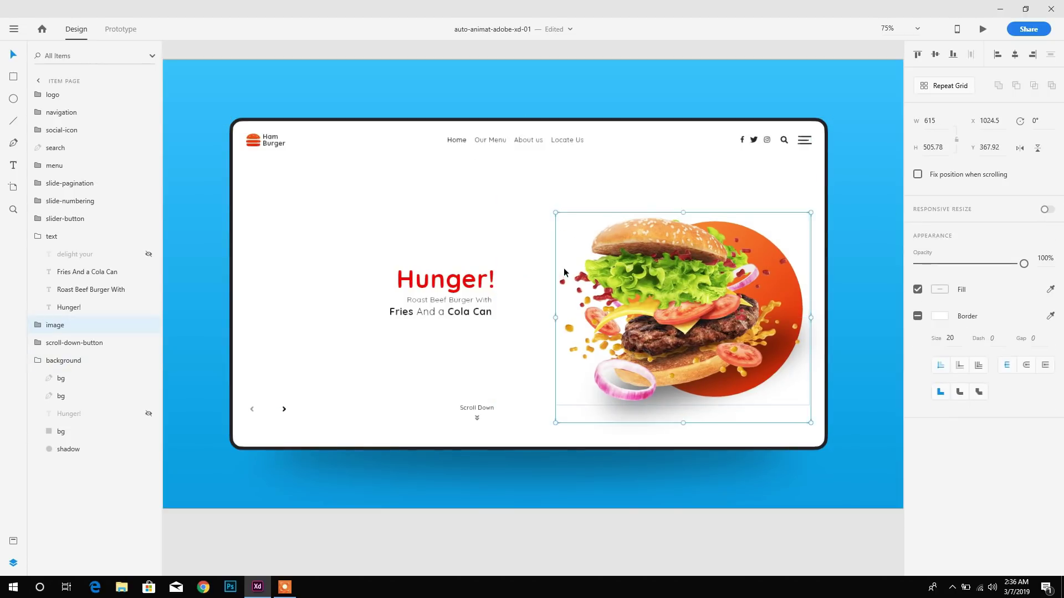
pyautogui.moveTo(564, 269); pyautogui.dragTo(519, 268)
pyautogui.moveTo(481, 256); pyautogui.dragTo(437, 250)
pyautogui.hotkey('ctrl', 'z')
pyautogui.click(640, 298)
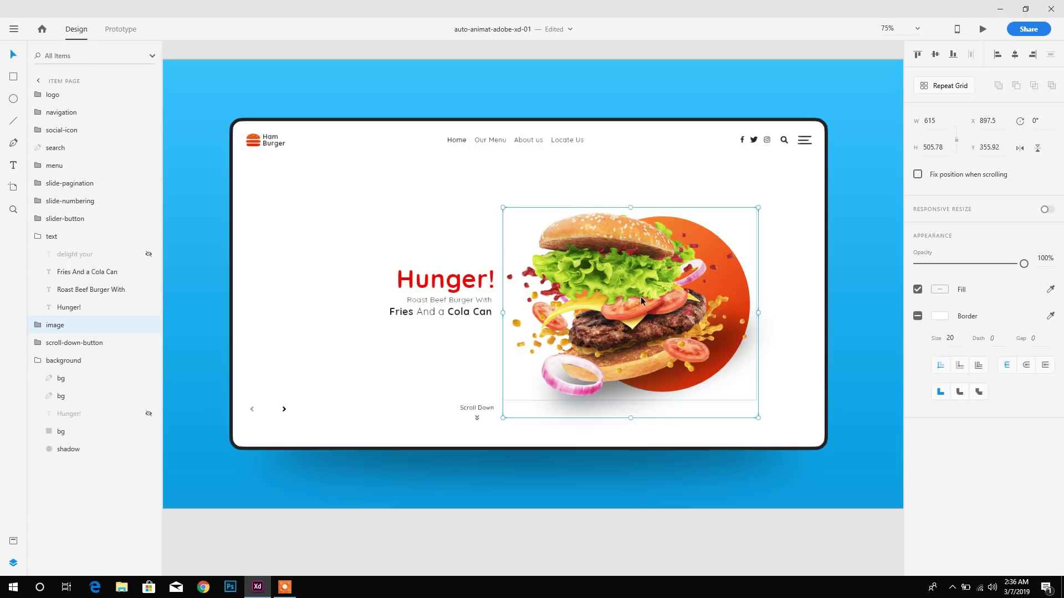
pyautogui.moveTo(640, 298); pyautogui.dragTo(494, 268)
pyautogui.moveTo(356, 179); pyautogui.dragTo(419, 231)
# - Collapse and lock the background group of Item Page
pyautogui.click(421, 215)
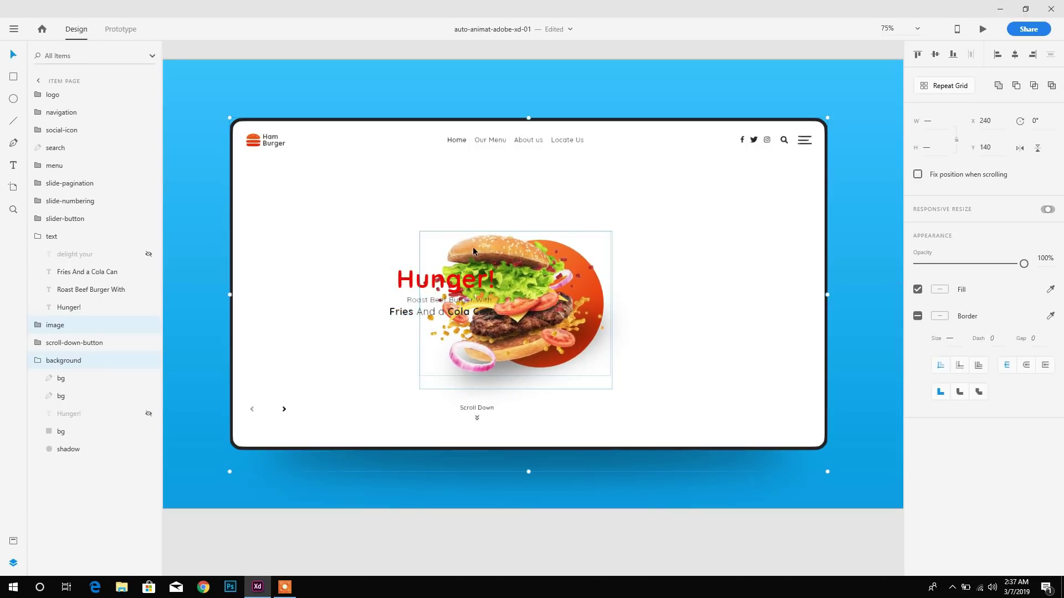
pyautogui.click(38, 361)
pyautogui.click(54, 339)
pyautogui.click(76, 361)
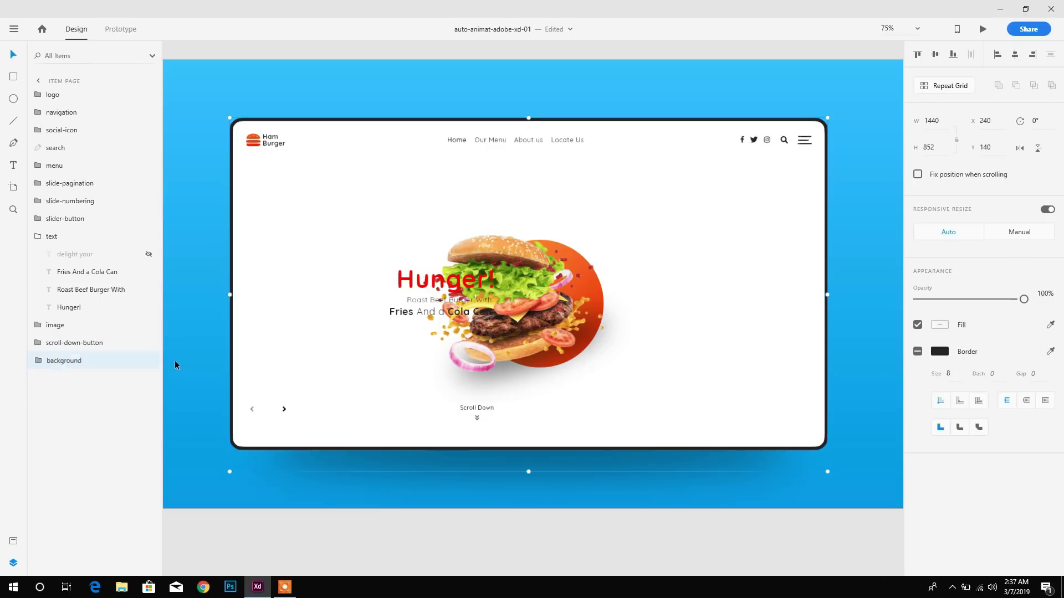
pyautogui.hotkey('ctrl', 'l')
pyautogui.click(59, 325)
pyautogui.click(37, 238)
pyautogui.doubleClick(529, 314)
pyautogui.moveTo(529, 315); pyautogui.dragTo(447, 230)
pyautogui.hotkey('ctrl', 'z')
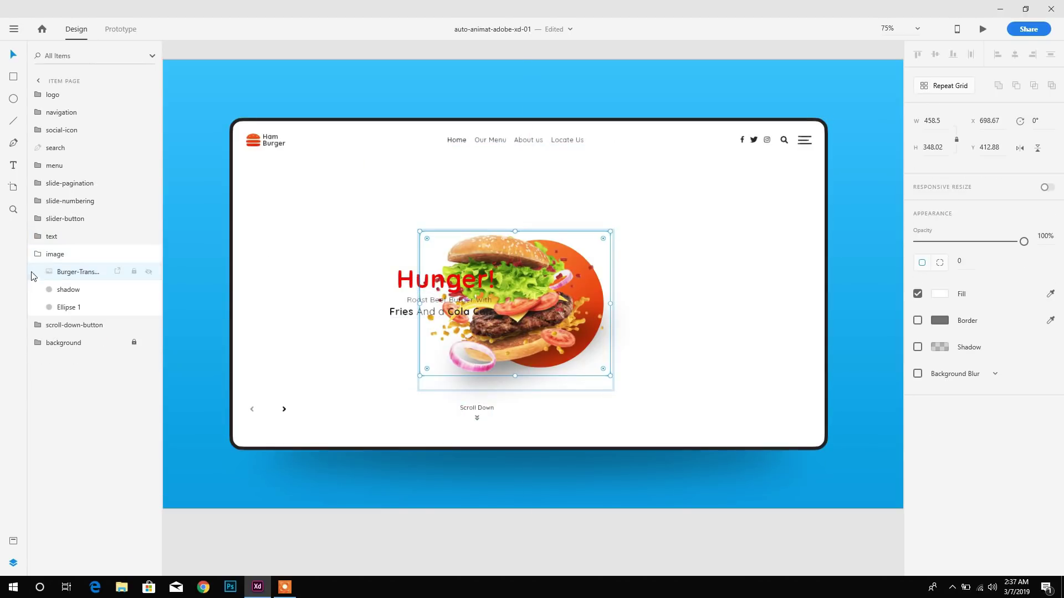
# - Collapse the image group and move the whole burger group up and left within the card
pyautogui.click(55, 253)
pyautogui.click(31, 253)
pyautogui.moveTo(548, 292); pyautogui.dragTo(461, 236)
# - Place the text group below the burger and move both groups together to X 393.67, Y 314.88
pyautogui.click(397, 282)
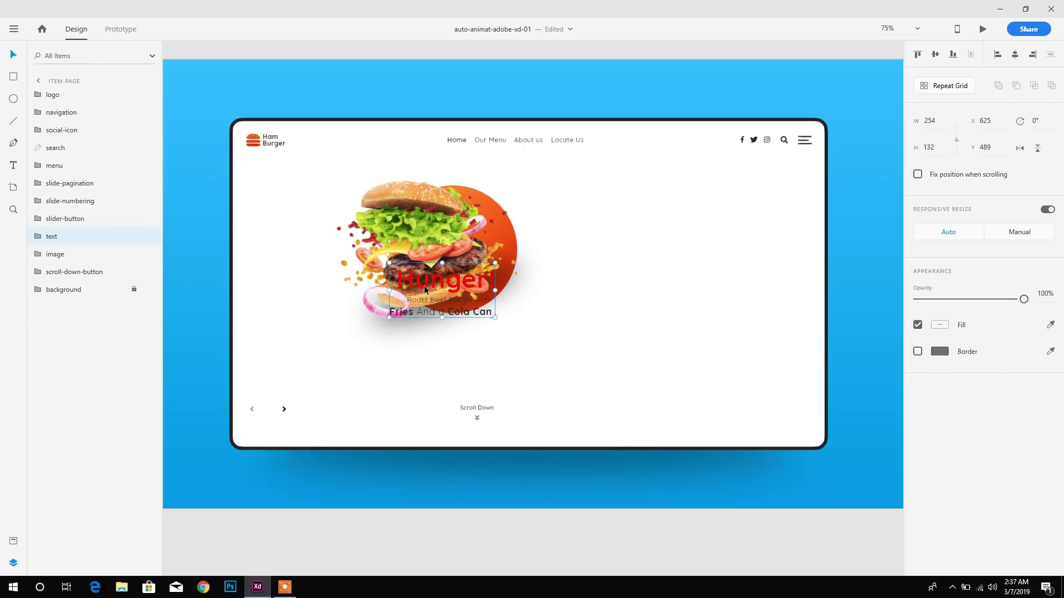
pyautogui.moveTo(425, 290); pyautogui.dragTo(431, 338)
pyautogui.keyDown('shift'); pyautogui.click(437, 267); pyautogui.keyUp('shift')
pyautogui.moveTo(437, 267); pyautogui.dragTo(407, 282)
# - Duplicate the text and image groups and place the copy in the card's right half at X 1007.67, Y 314.88
pyautogui.rightClick(48, 257)
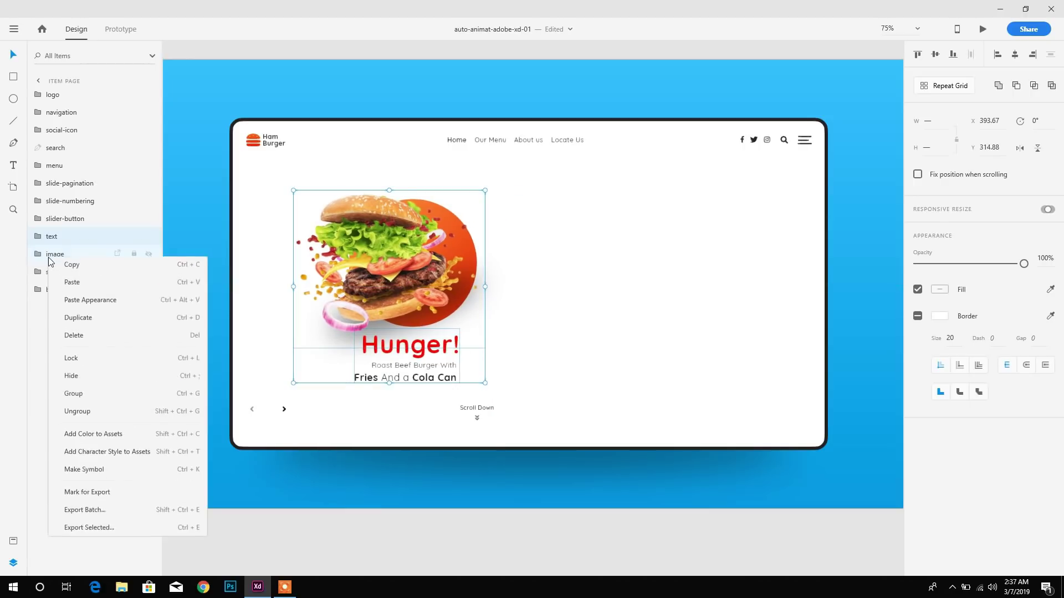
pyautogui.click(92, 322)
pyautogui.click(66, 259)
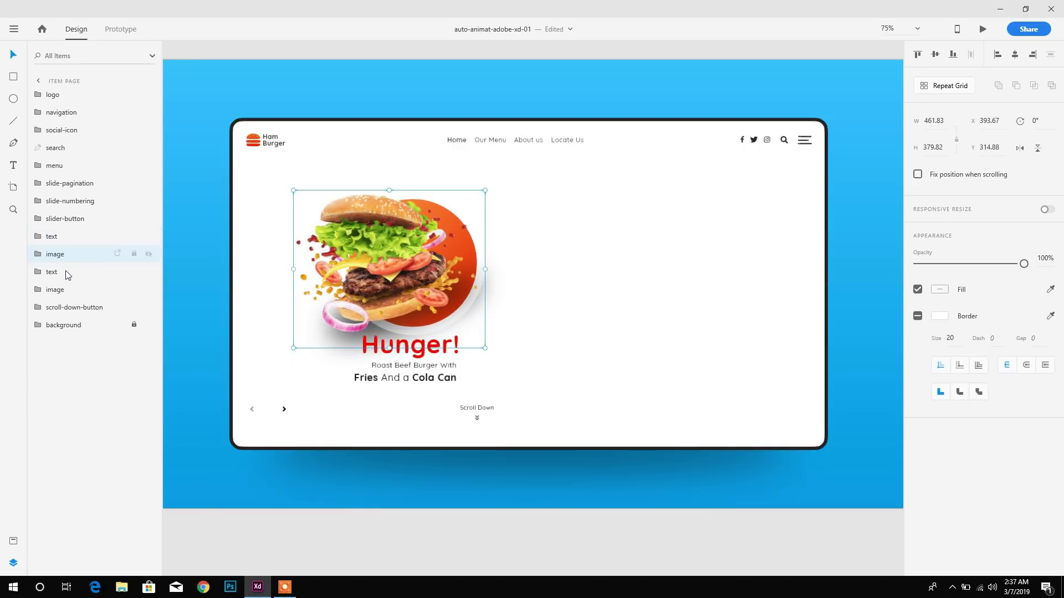
pyautogui.keyDown('shift'); pyautogui.click(58, 241); pyautogui.keyUp('shift')
pyautogui.moveTo(409, 281); pyautogui.dragTo(667, 273)
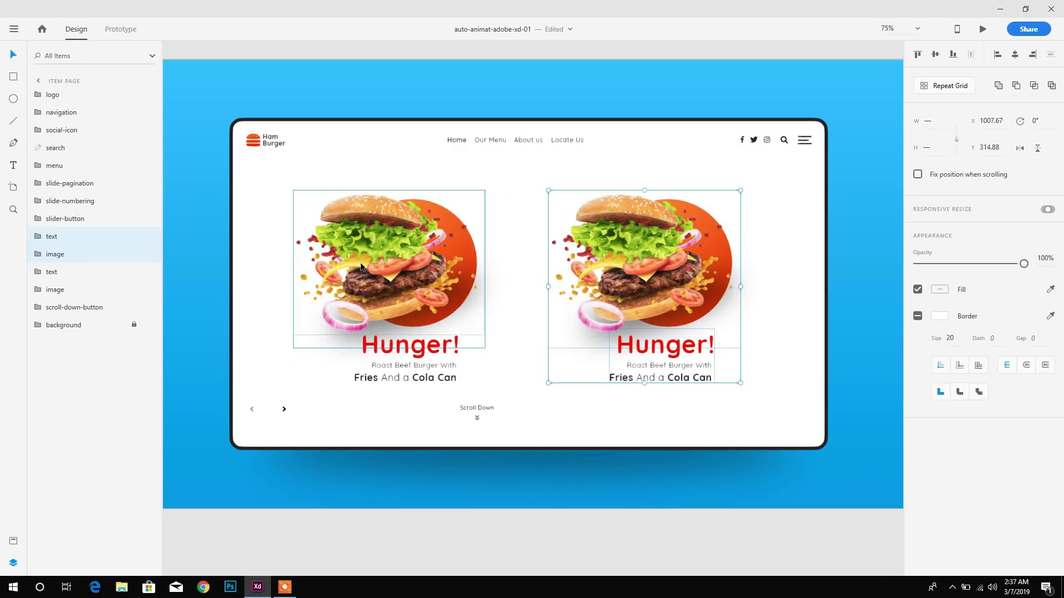
# - Duplicate the text and image groups of the second burger item in place
pyautogui.keyDown('ctrl'); pyautogui.click(58, 290); pyautogui.keyUp('ctrl')
pyautogui.click(175, 245)
pyautogui.click(55, 255)
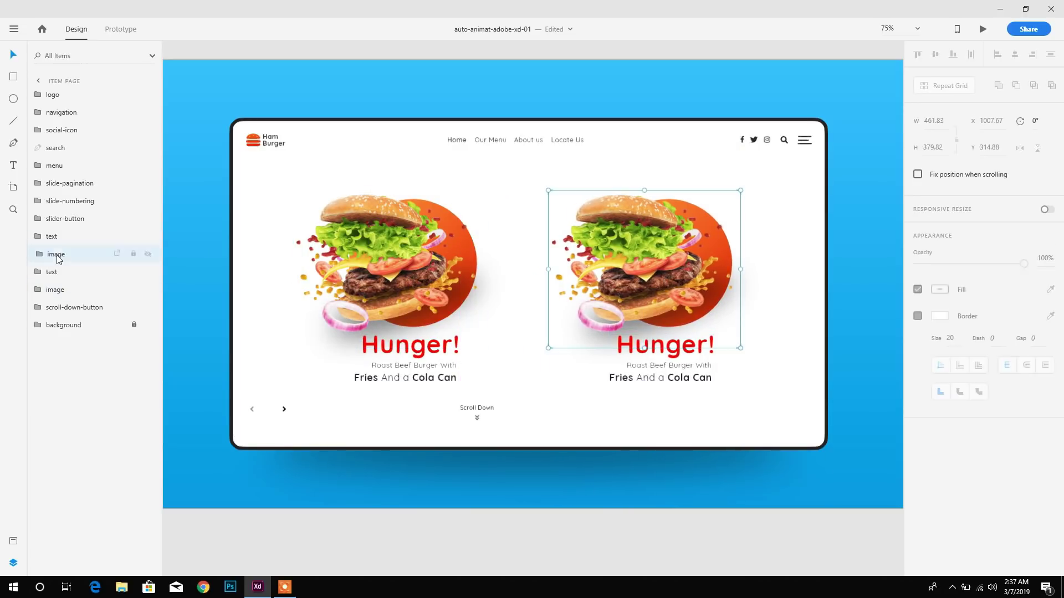
pyautogui.keyDown('shift'); pyautogui.click(54, 240); pyautogui.keyUp('shift')
pyautogui.rightClick(54, 240)
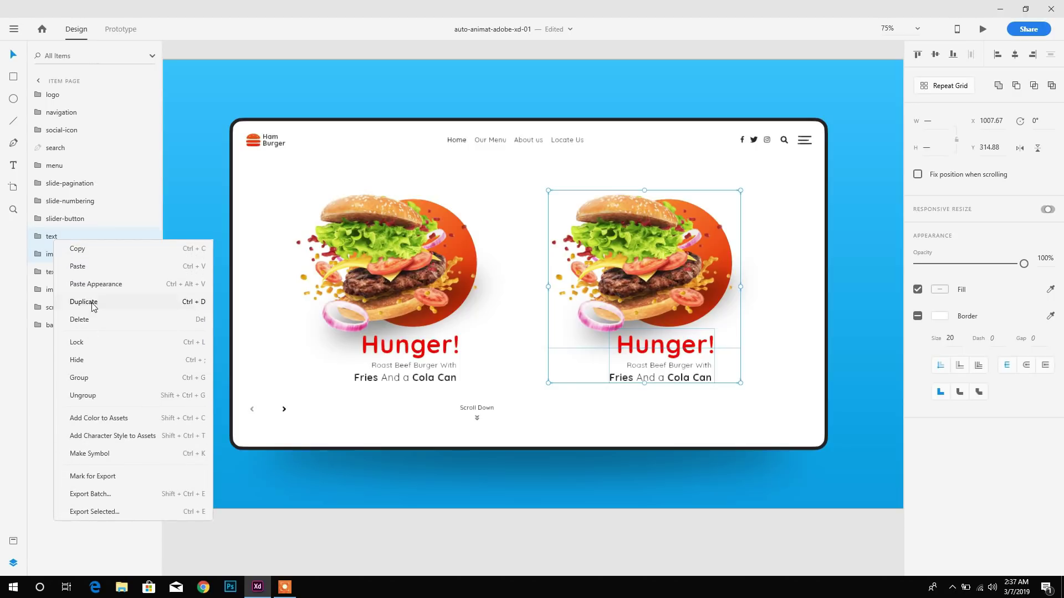
pyautogui.click(92, 303)
# - Move the newest text and image copy past the card's right edge to X 1621.67, Y 314.88
pyautogui.click(78, 278)
pyautogui.hotkey('ctrl', ']')
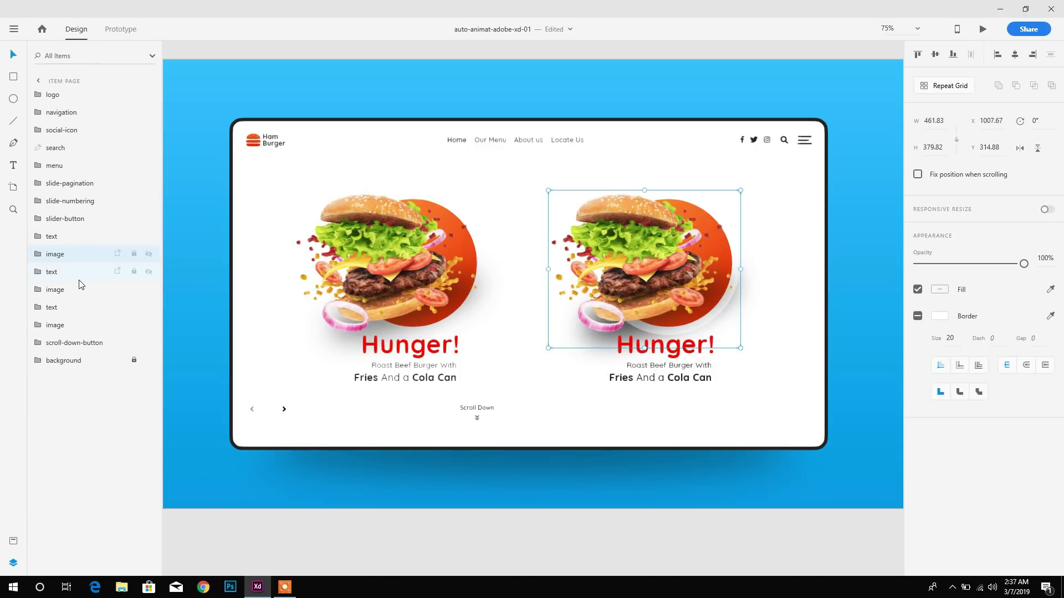
pyautogui.keyDown('shift'); pyautogui.click(62, 236); pyautogui.keyUp('shift')
pyautogui.moveTo(911, 287); pyautogui.dragTo(913, 288)
pyautogui.moveTo(743, 267); pyautogui.dragTo(497, 262)
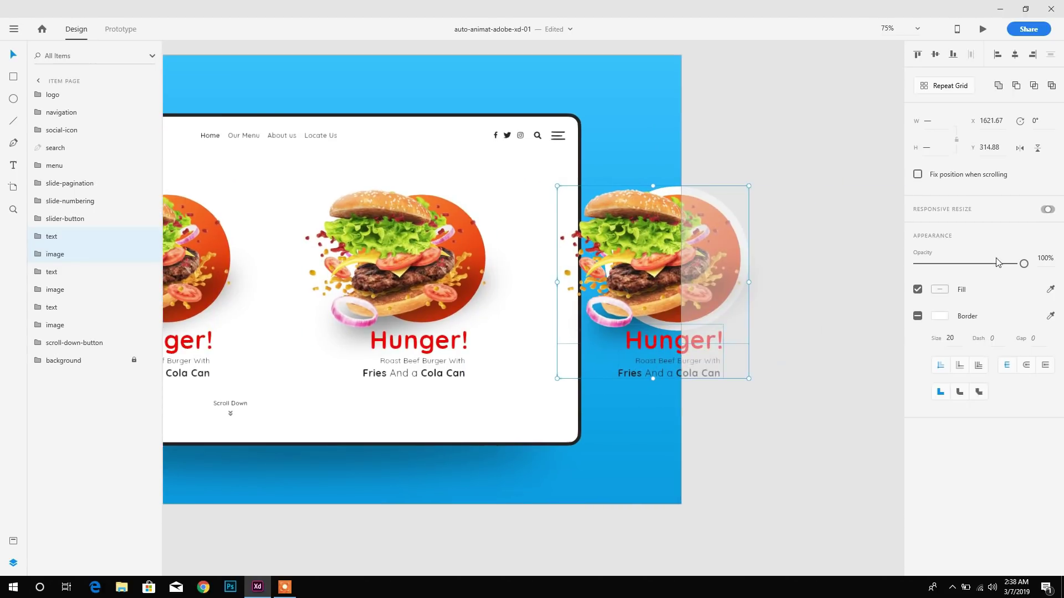
pyautogui.moveTo(1022, 264)
pyautogui.mouseDown()
pyautogui.moveTo(917, 264)
pyautogui.moveTo(1024, 264)
pyautogui.mouseUp()
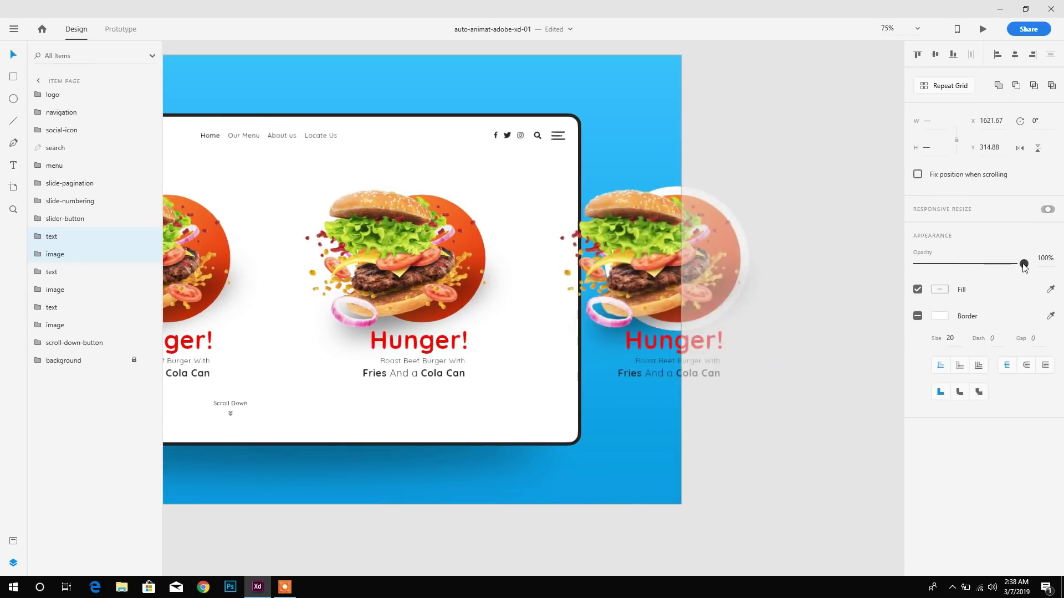
pyautogui.click(845, 319)
# - Change the third item's Hunger! heading to Beef Burger
pyautogui.doubleClick(636, 344)
pyautogui.doubleClick(637, 342)
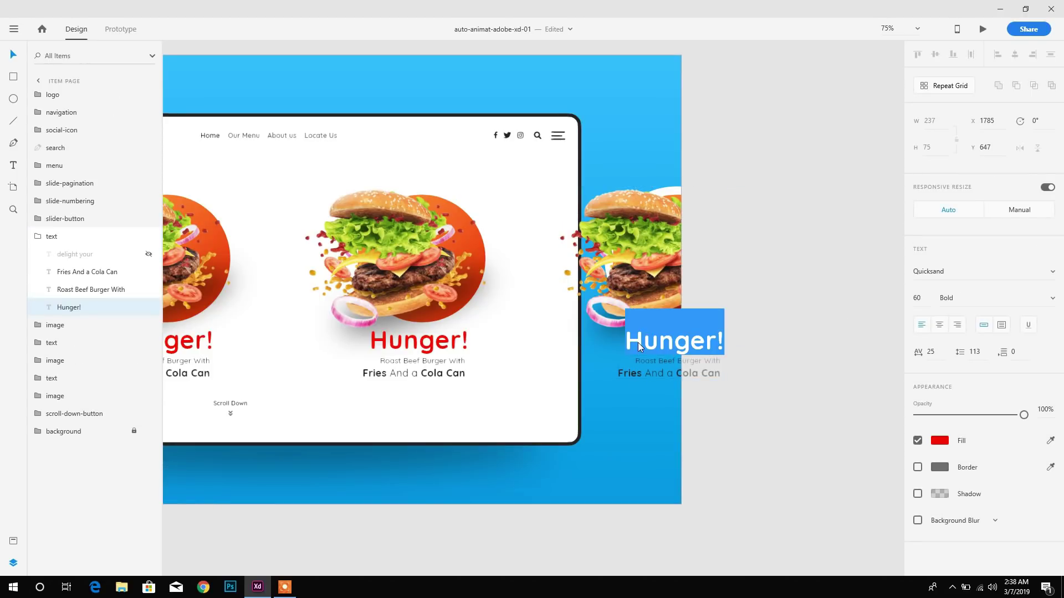
pyautogui.write('Beef Burger')
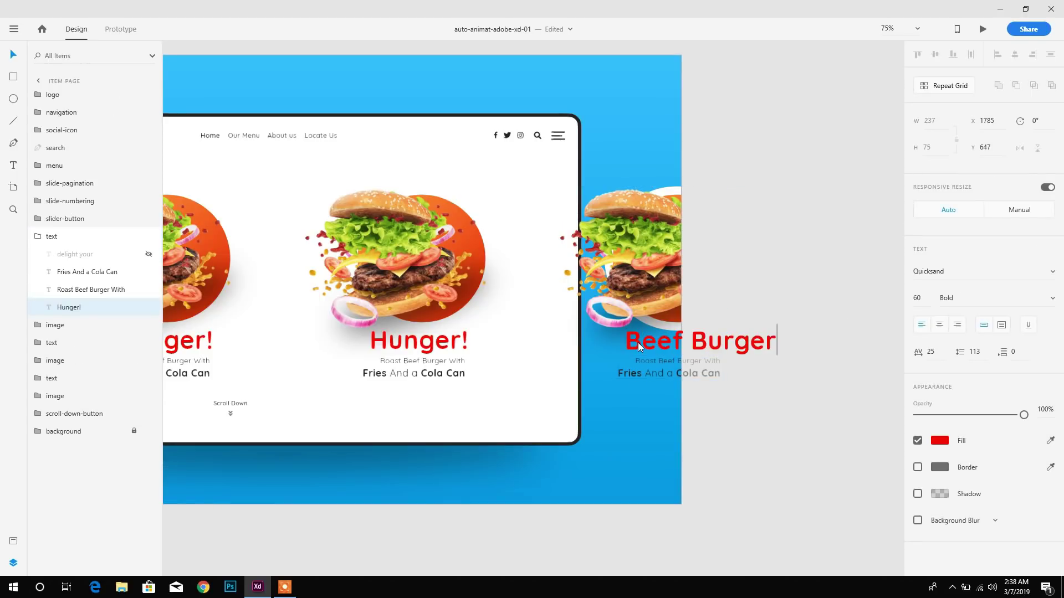
pyautogui.press('Escape')
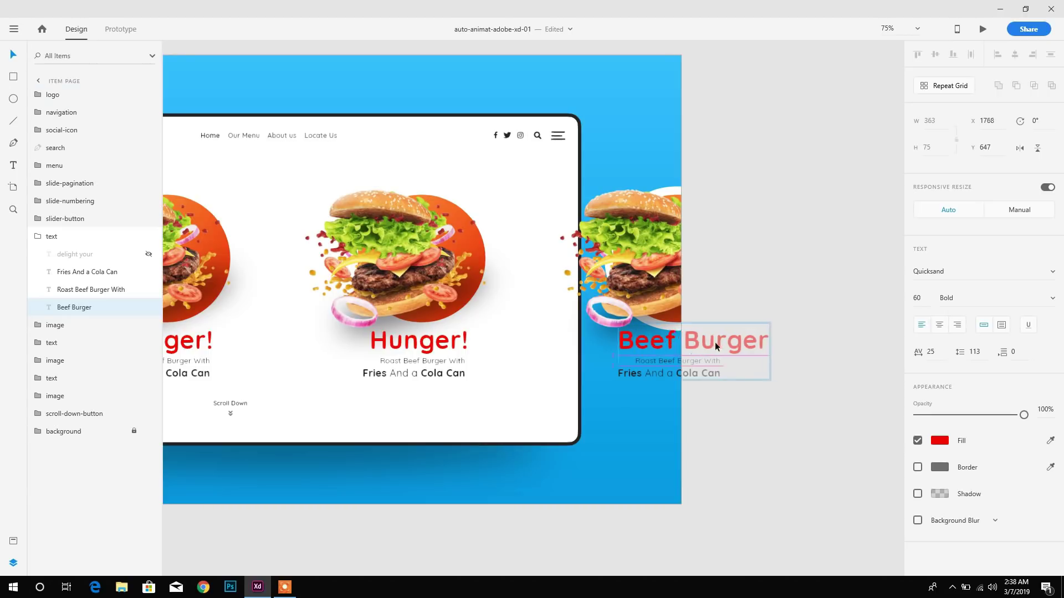
# - Shift the Beef Burger heading left to X 1668, and change the second item's heading to Fried Chicken, shifted left to X 1015
pyautogui.moveTo(728, 345); pyautogui.dragTo(679, 344)
pyautogui.click(397, 348)
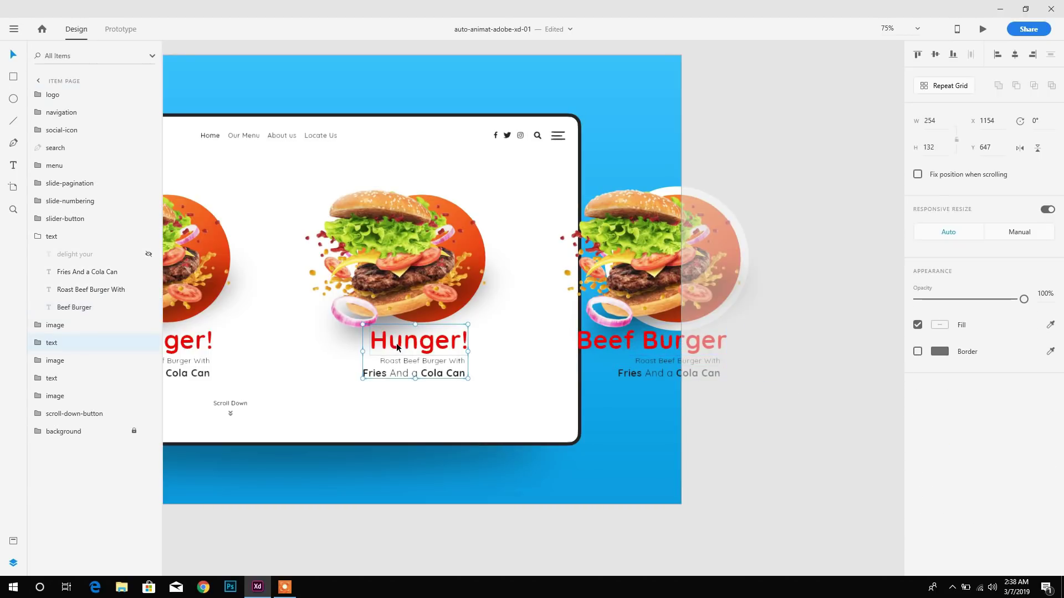
pyautogui.doubleClick(397, 348)
pyautogui.doubleClick(397, 348)
pyautogui.write('Fried ')
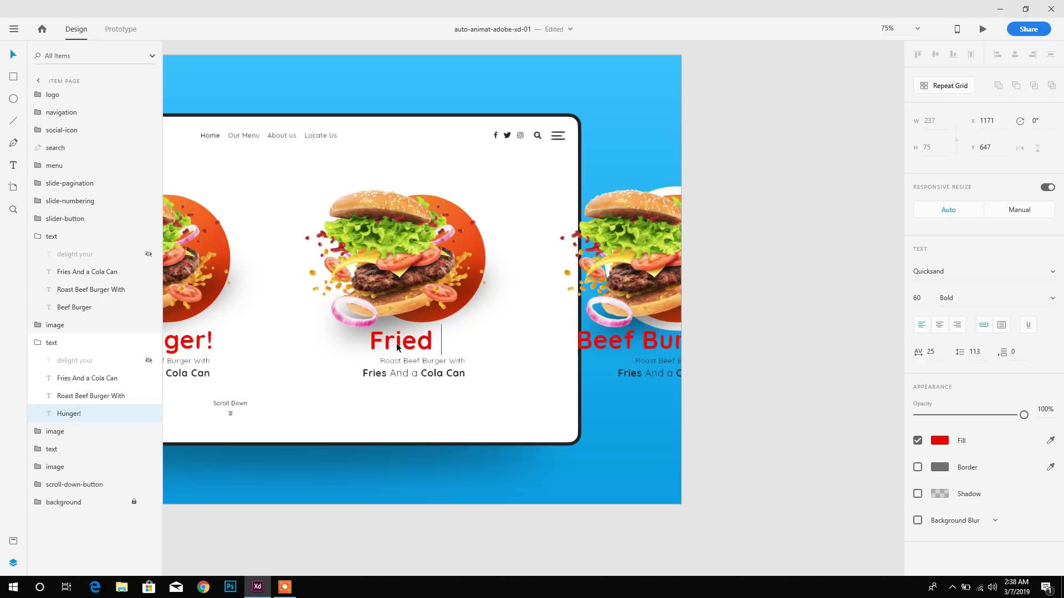
pyautogui.write('Chicken')
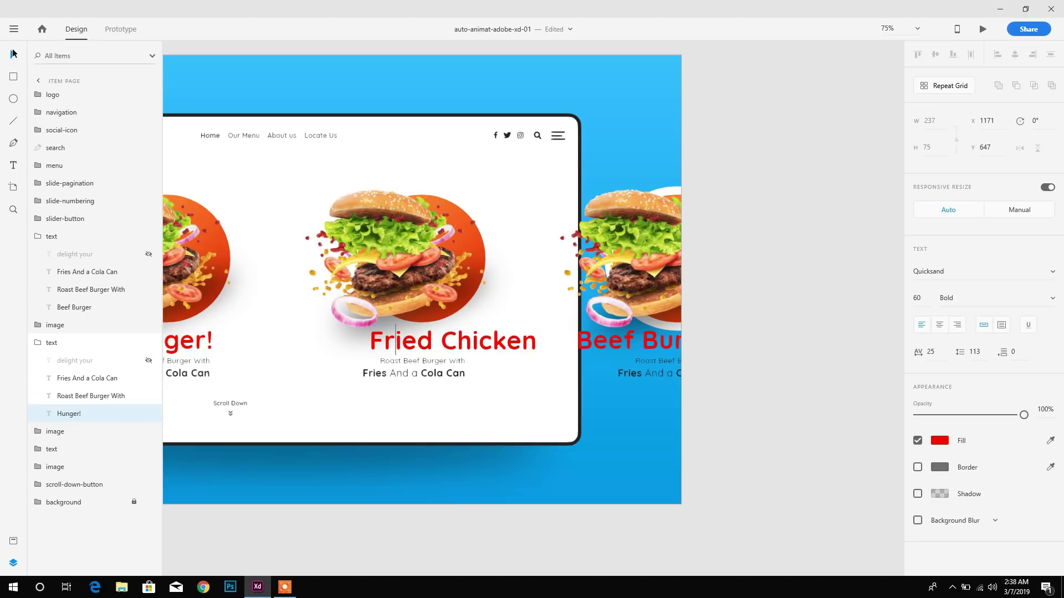
pyautogui.press('Escape')
pyautogui.moveTo(492, 343); pyautogui.dragTo(427, 343)
# - Replace the second item's burger picture with the whole-fried-chicken-png-3 image, scaled to 459 × 459 and placed at X 1005, Y 236
pyautogui.click(428, 261)
pyautogui.doubleClick(410, 249)
pyautogui.press('Delete')
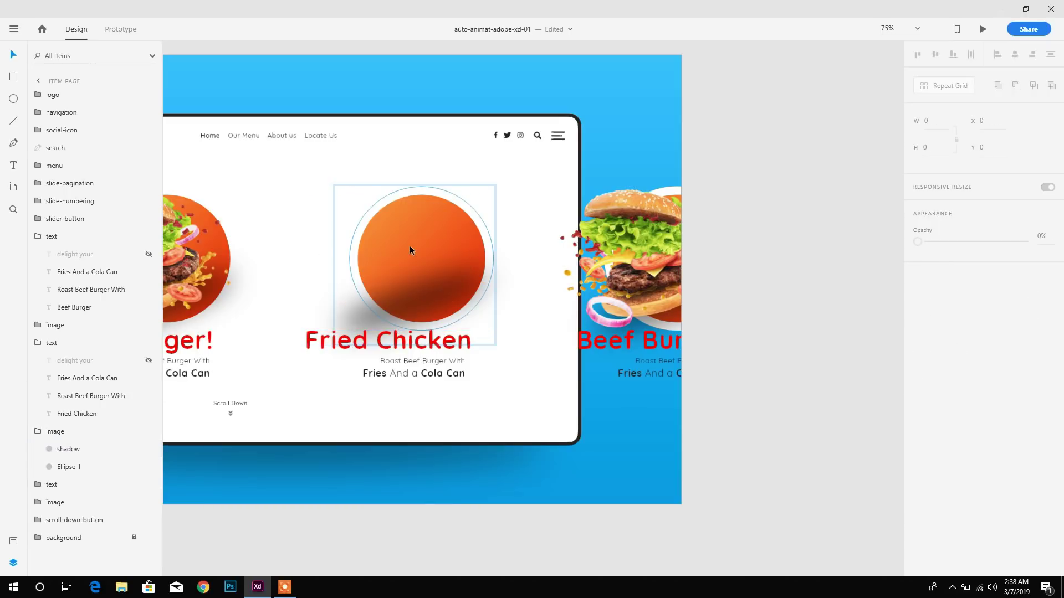
pyautogui.click(14, 31)
pyautogui.click(21, 385)
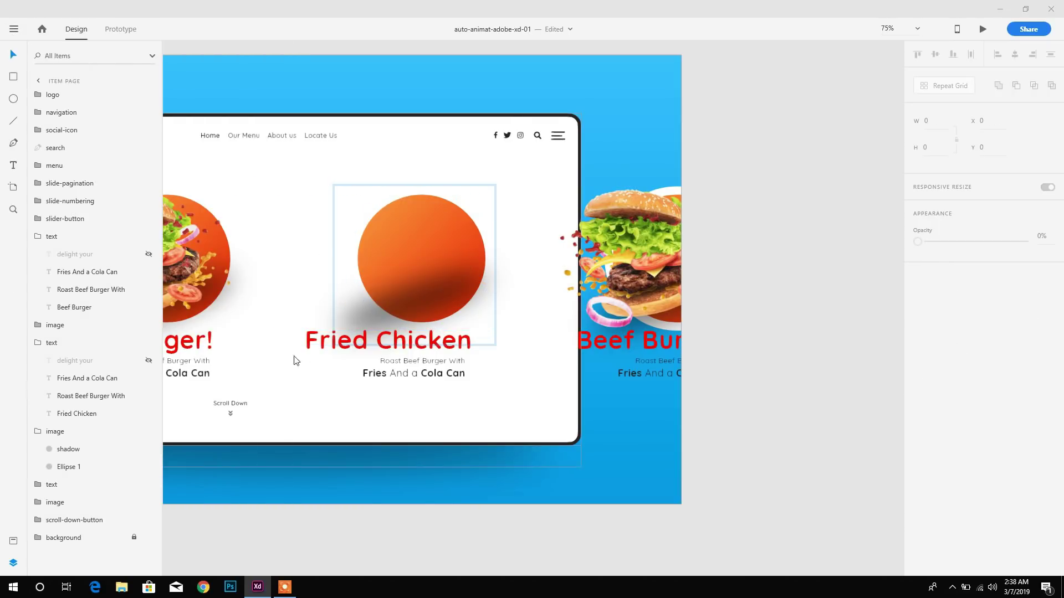
pyautogui.click(437, 279)
pyautogui.moveTo(438, 274); pyautogui.dragTo(410, 221)
pyautogui.moveTo(258, 110); pyautogui.dragTo(299, 152)
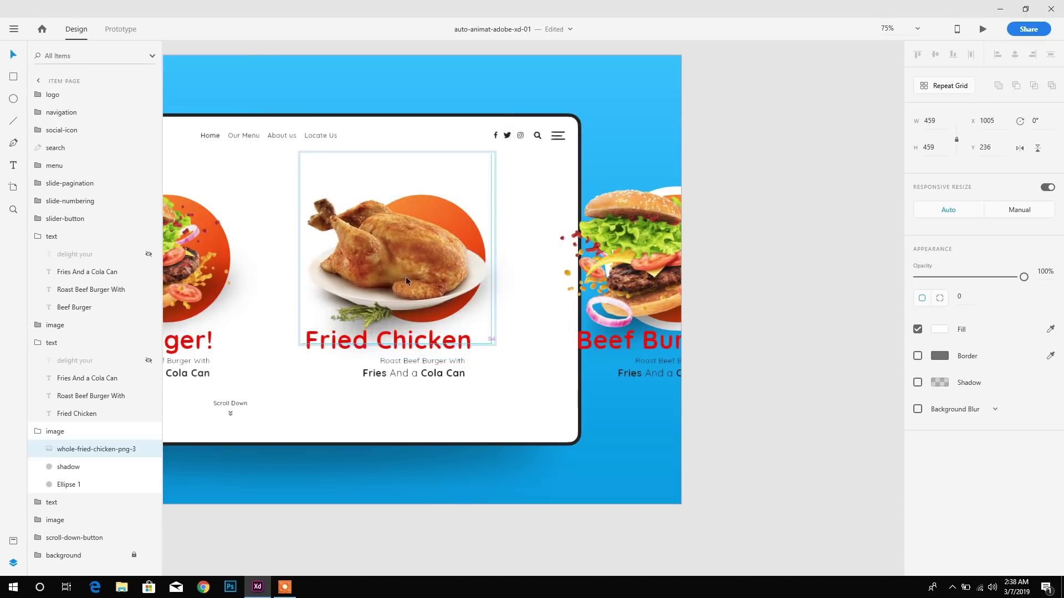
# - Set the opacity of the third item's image and text groups to 0%
pyautogui.moveTo(406, 279); pyautogui.dragTo(525, 251)
pyautogui.click(731, 259)
pyautogui.moveTo(1024, 268); pyautogui.dragTo(914, 266)
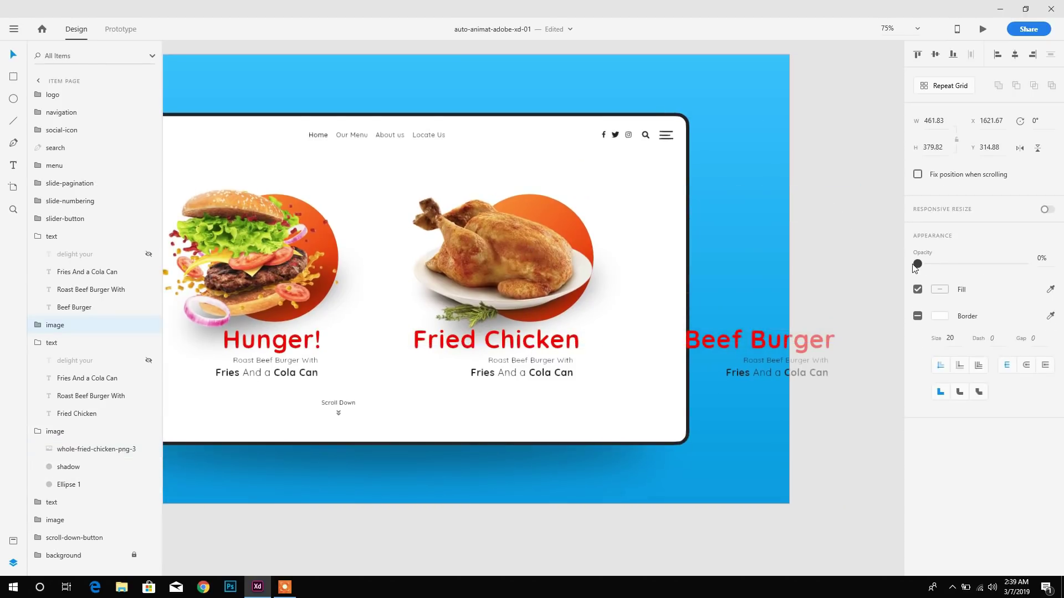
pyautogui.click(100, 237)
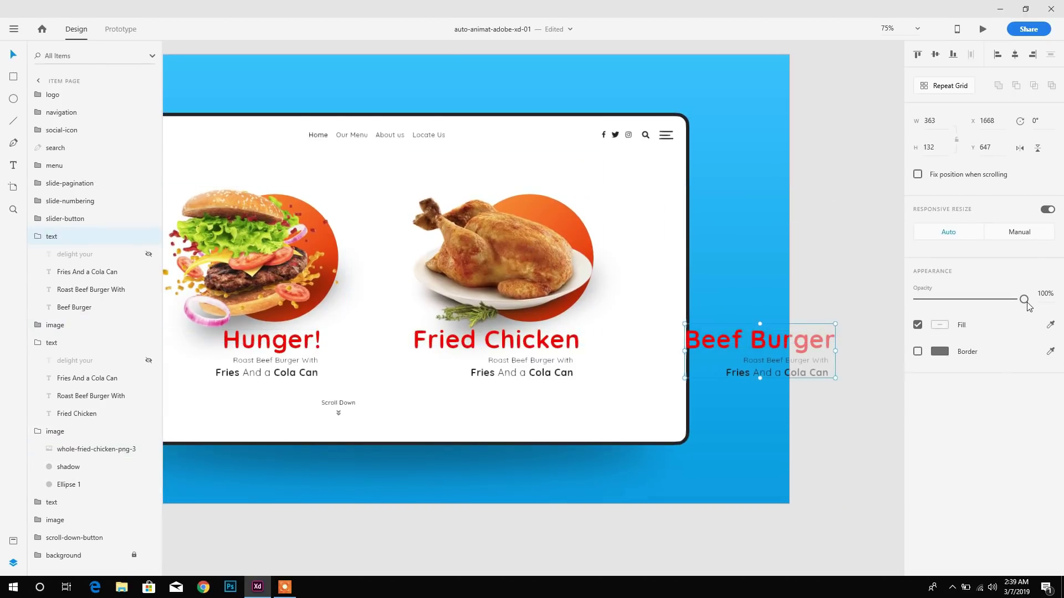
pyautogui.moveTo(1023, 299); pyautogui.dragTo(917, 299)
# - Collapse the expanded text and image groups in the Item Page layer list
pyautogui.click(39, 236)
pyautogui.click(37, 273)
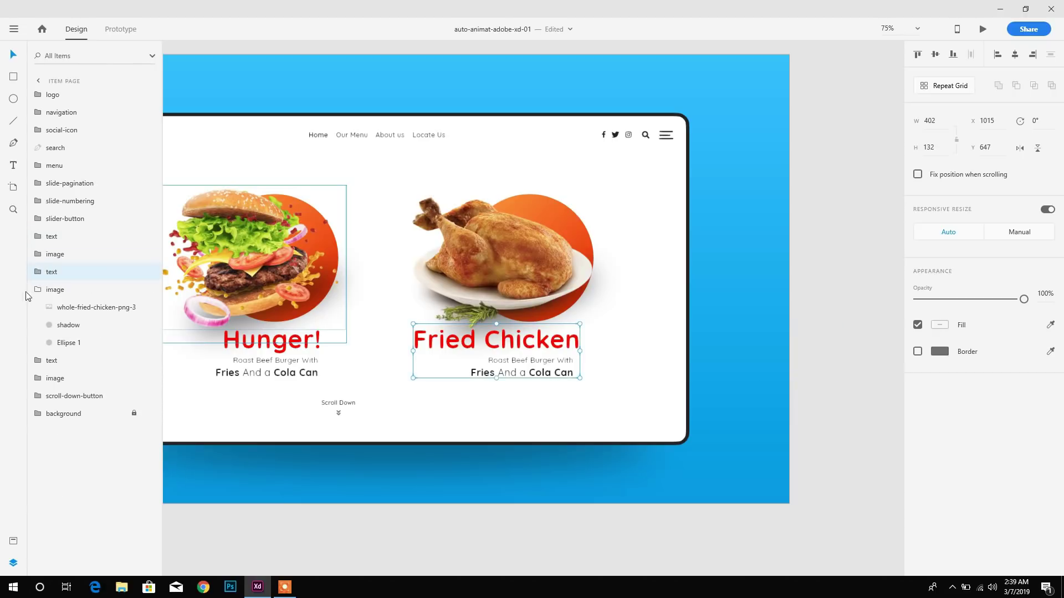
pyautogui.click(37, 291)
# - Copy the Item Page artboard and paste the duplicate beside it, above Slide – 2
pyautogui.moveTo(391, 275); pyautogui.dragTo(506, 301)
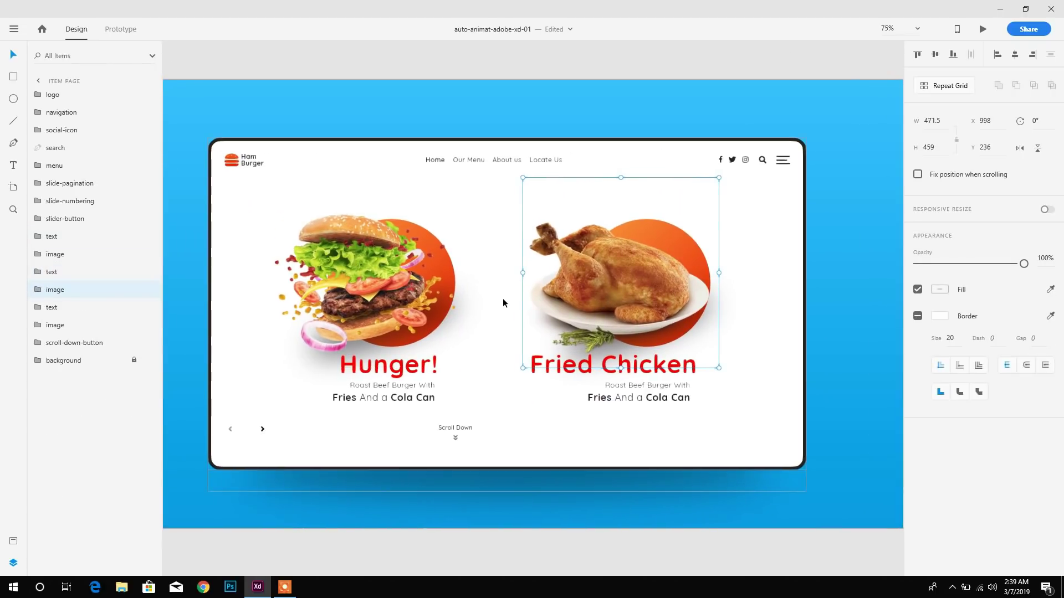
pyautogui.hotkey('ctrl', '-')
pyautogui.click(318, 159)
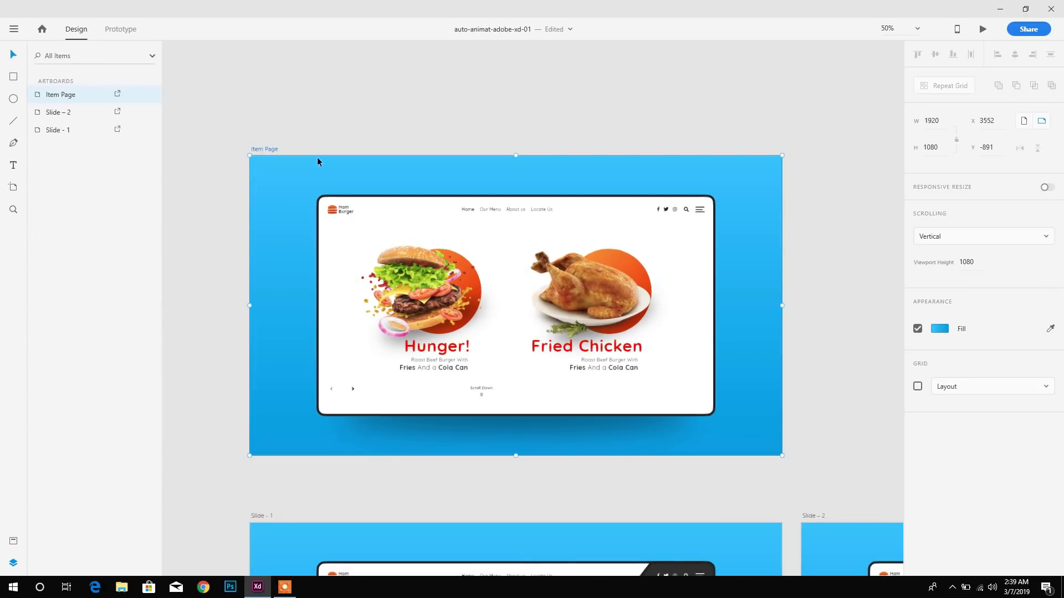
pyautogui.rightClick(273, 147)
pyautogui.click(316, 216)
pyautogui.moveTo(593, 175); pyautogui.dragTo(499, 173)
pyautogui.moveTo(780, 186); pyautogui.dragTo(553, 190)
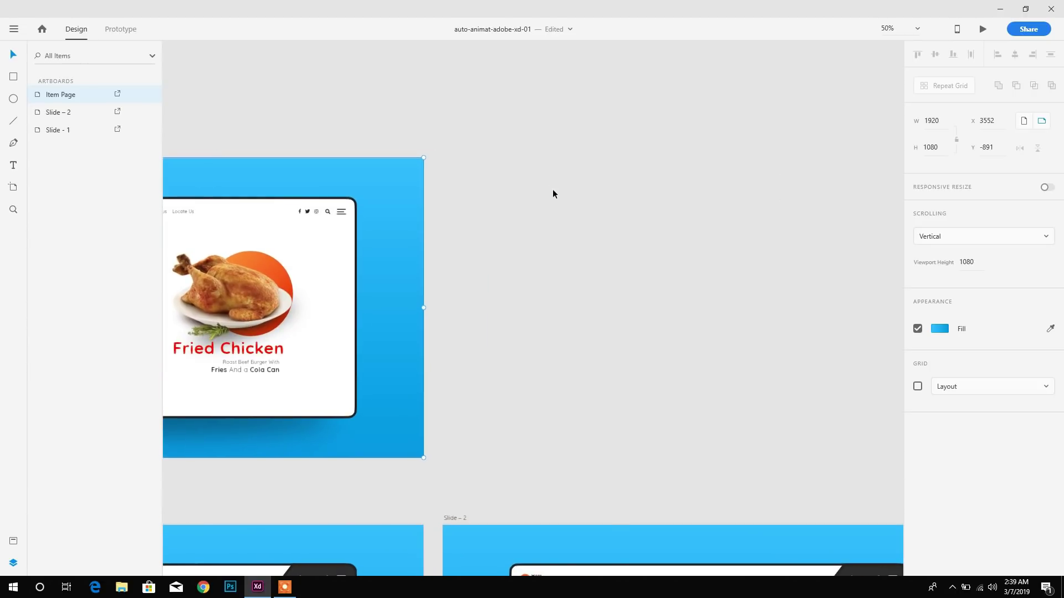
pyautogui.rightClick(461, 165)
pyautogui.click(479, 218)
# - Rename the duplicated artboard as Item Page – 2
pyautogui.doubleClick(274, 152)
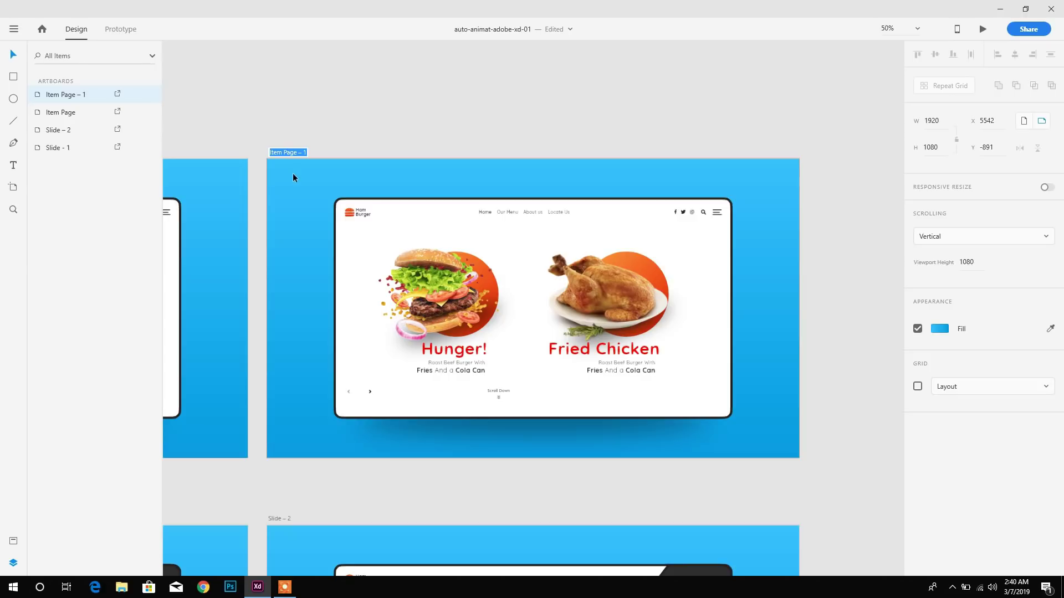
pyautogui.write('2')
pyautogui.press('Return')
# - Set the opacity of the hidden Beef Burger text and image groups on Item Page – 2 to 100%
pyautogui.click(609, 288)
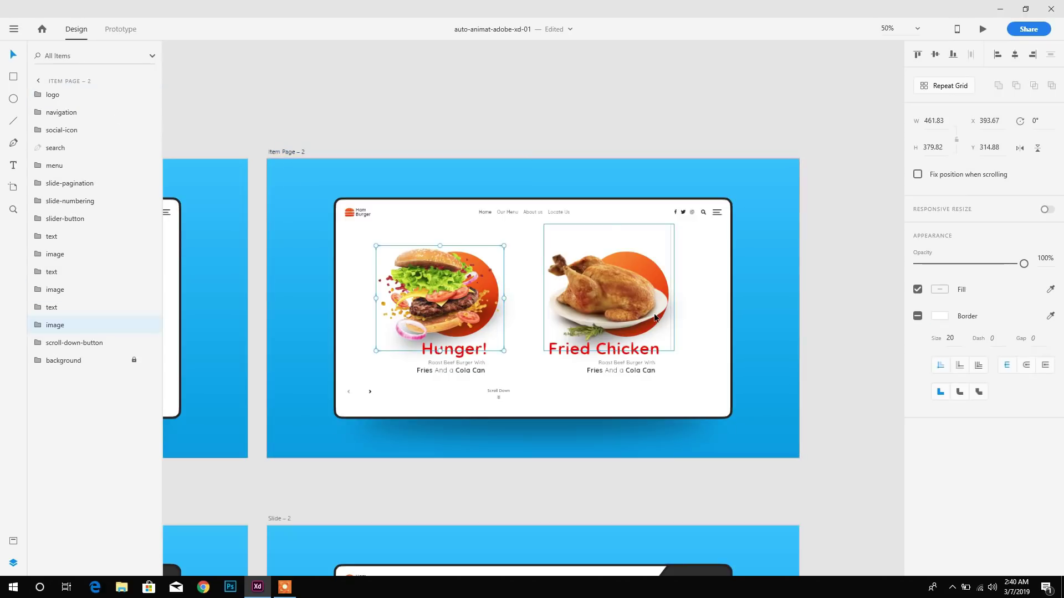
pyautogui.click(38, 253)
pyautogui.click(38, 254)
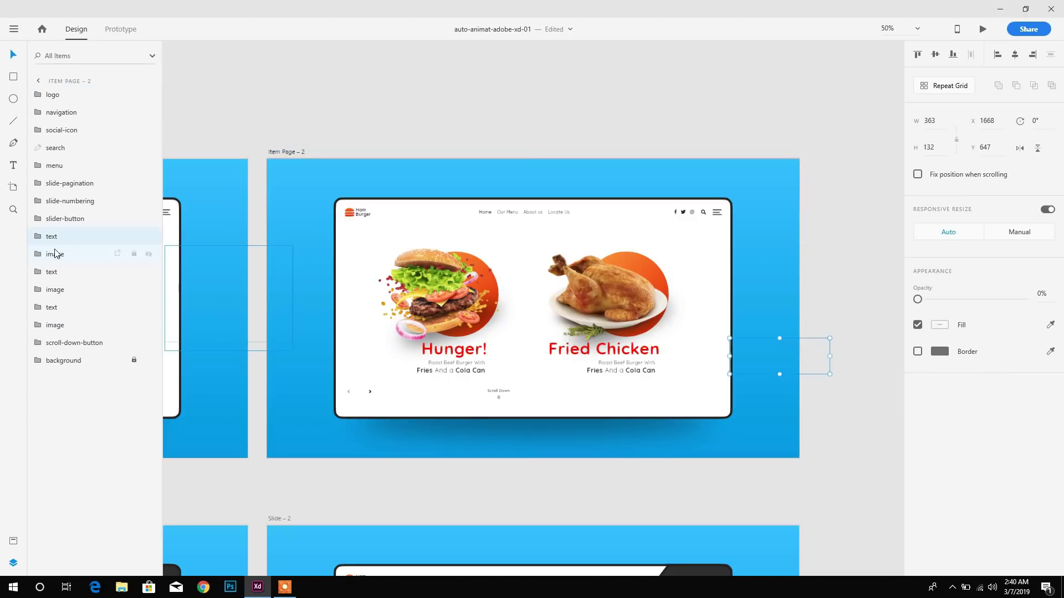
pyautogui.click(1050, 259)
pyautogui.write('10')
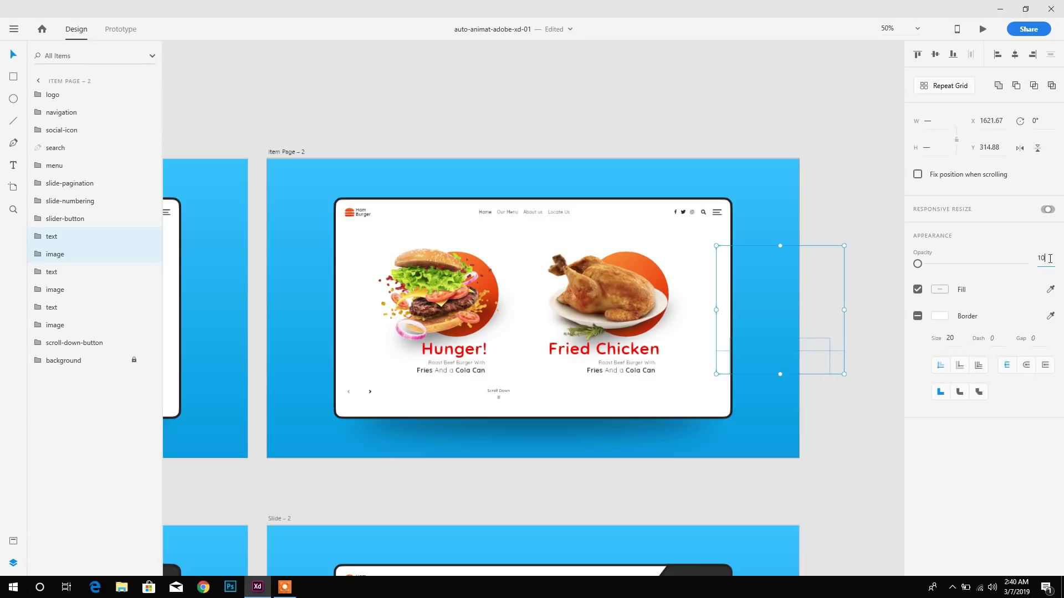
pyautogui.write('0')
pyautogui.press('Return')
# - Move all three items' text and image groups on Item Page – 2 left together until the first burger image sits at X -174.33
pyautogui.click(68, 241)
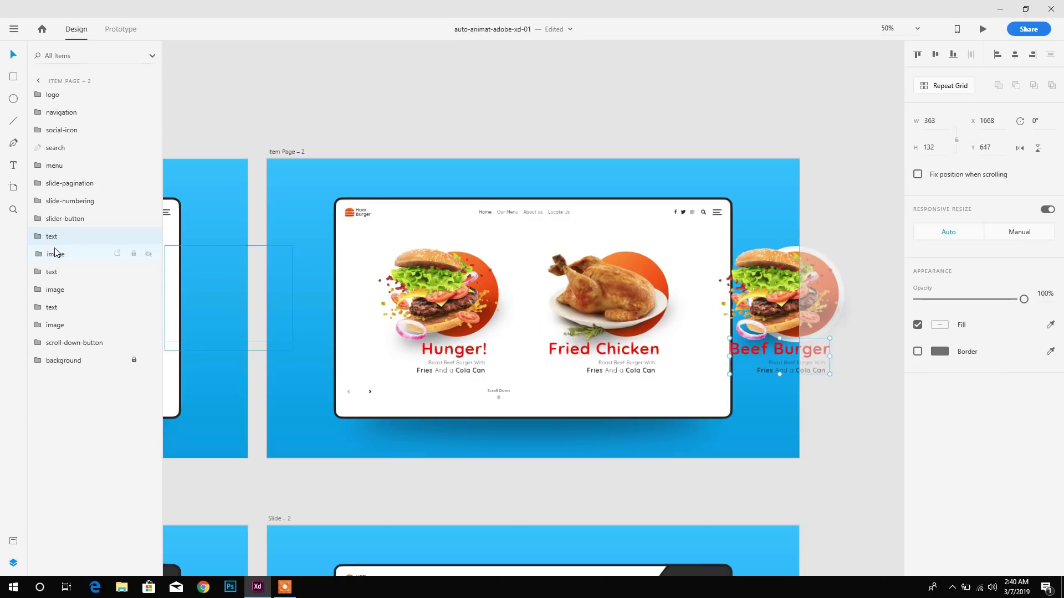
pyautogui.keyDown('ctrl'); pyautogui.click(56, 254); pyautogui.keyUp('ctrl')
pyautogui.keyDown('ctrl'); pyautogui.click(57, 272); pyautogui.keyUp('ctrl')
pyautogui.keyDown('ctrl'); pyautogui.click(57, 290); pyautogui.keyUp('ctrl')
pyautogui.keyDown('ctrl'); pyautogui.click(55, 308); pyautogui.keyUp('ctrl')
pyautogui.keyDown('ctrl'); pyautogui.click(55, 325); pyautogui.keyUp('ctrl')
pyautogui.moveTo(401, 341); pyautogui.dragTo(552, 342)
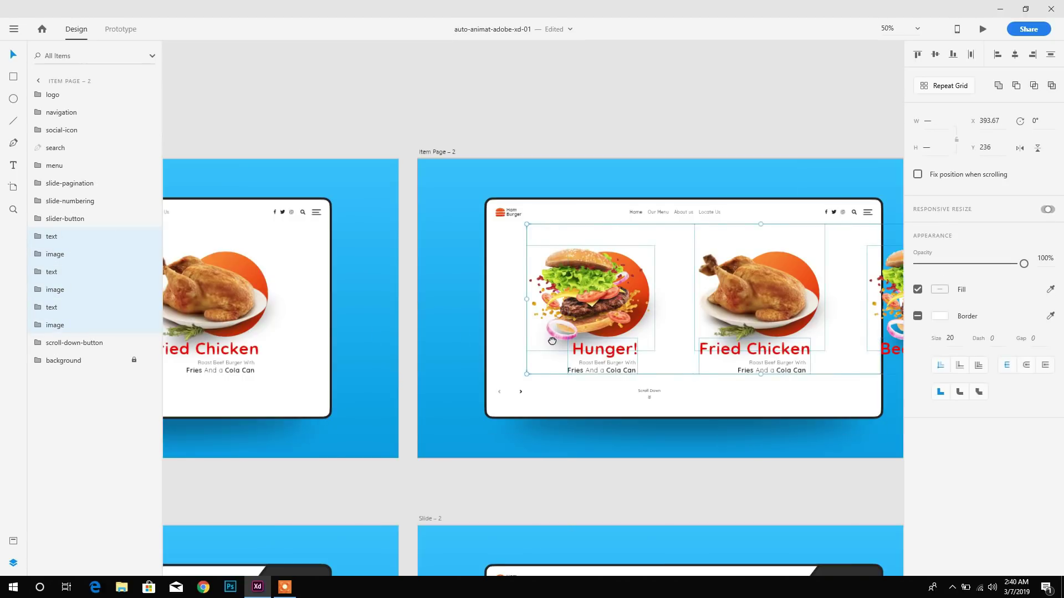
pyautogui.moveTo(604, 293); pyautogui.dragTo(447, 281)
pyautogui.click(447, 124)
# - Set the opacity of the Hunger! text and image groups on Item Page – 2 to 0%
pyautogui.click(449, 353)
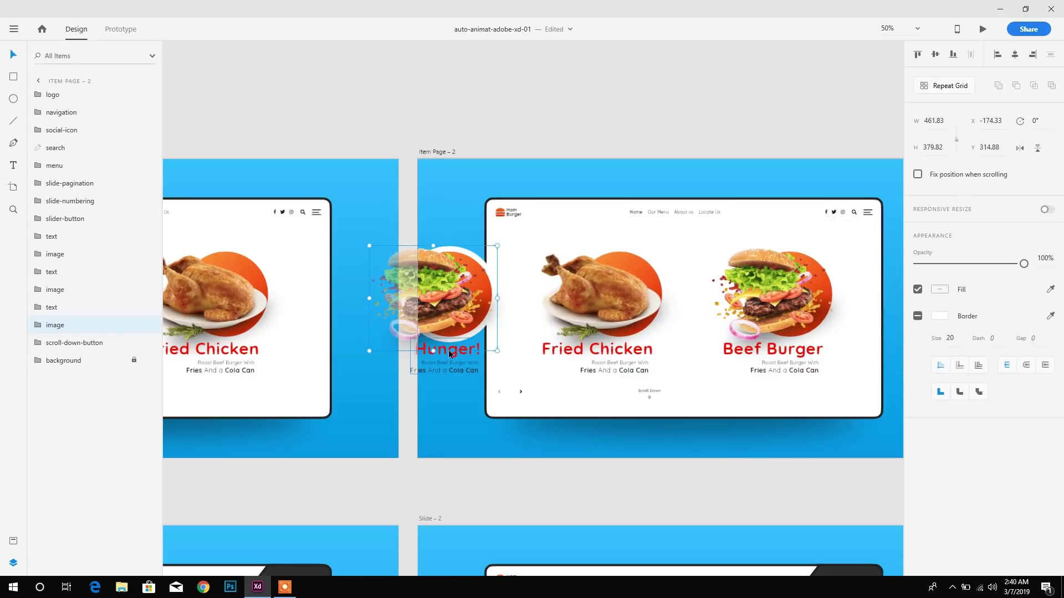
pyautogui.keyDown('shift'); pyautogui.click(450, 353); pyautogui.keyUp('shift')
pyautogui.click(1050, 260)
pyautogui.write('1')
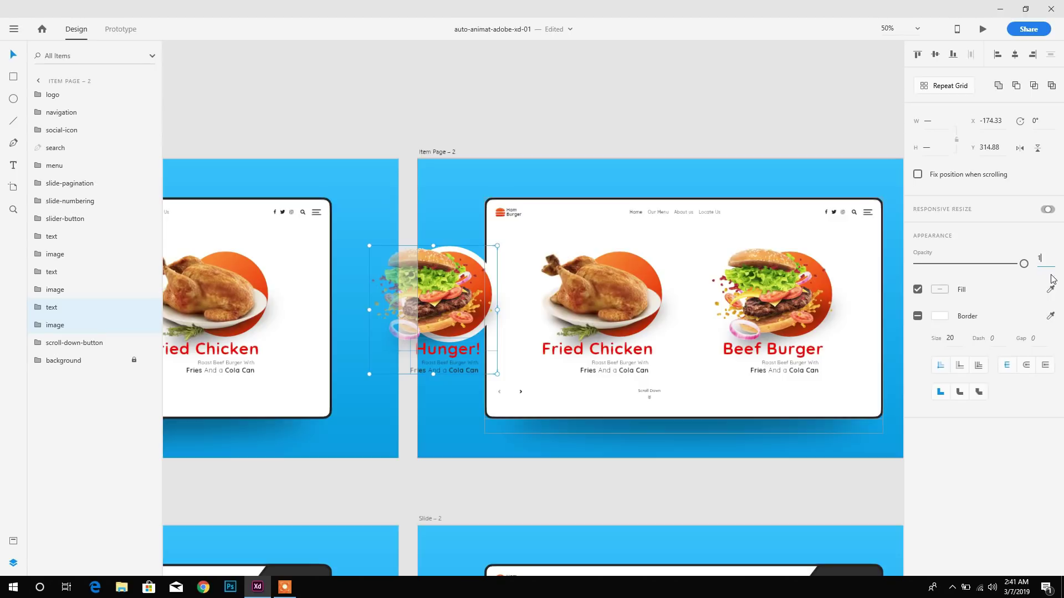
pyautogui.write('0')
pyautogui.press('Return')
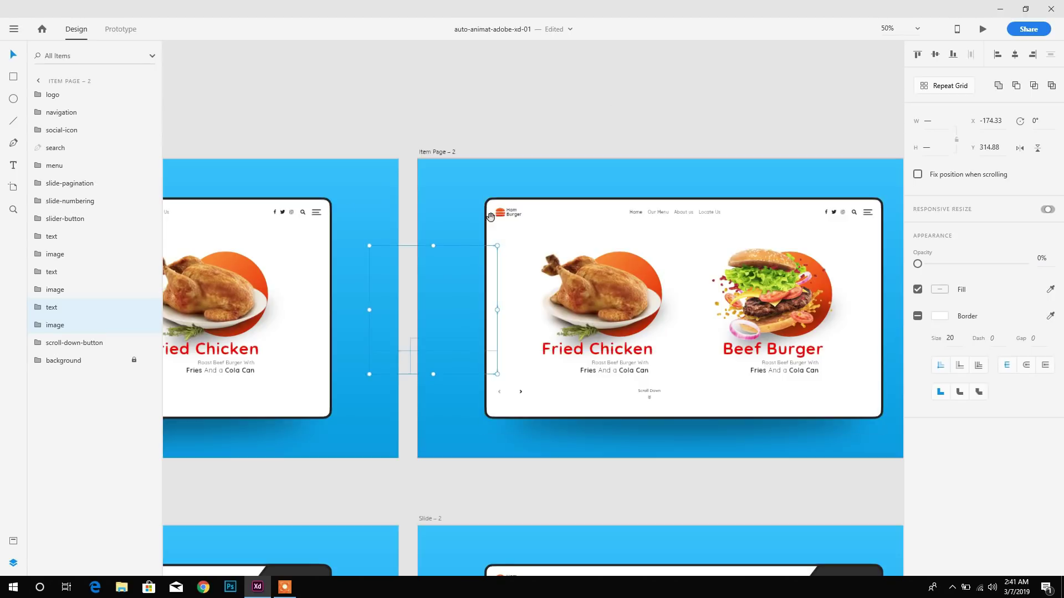
pyautogui.moveTo(491, 217); pyautogui.dragTo(786, 218)
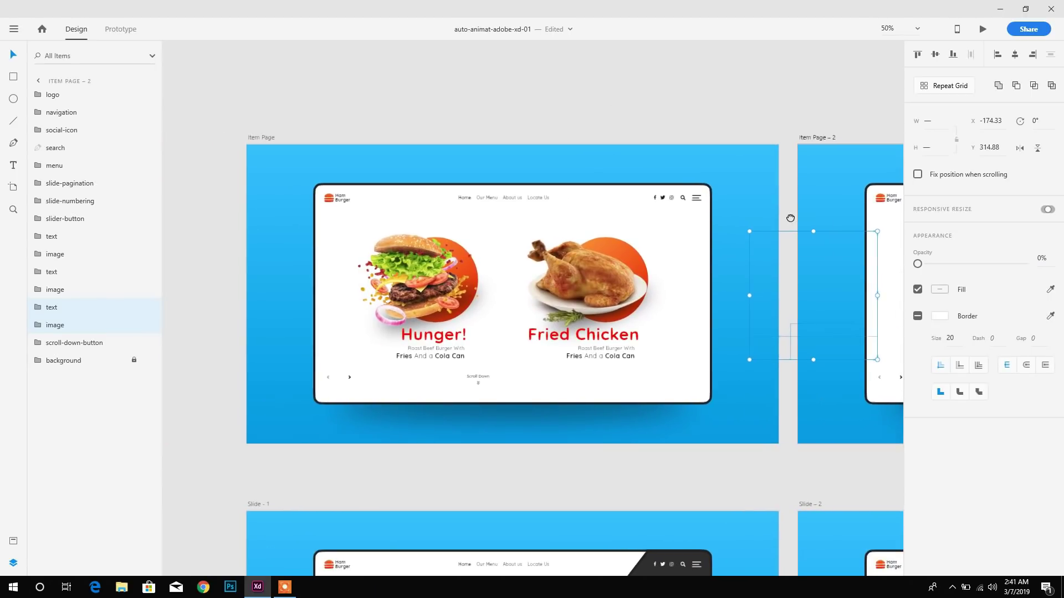
pyautogui.moveTo(658, 274); pyautogui.dragTo(248, 260)
pyautogui.moveTo(387, 277); pyautogui.dragTo(688, 277)
pyautogui.moveTo(444, 276); pyautogui.dragTo(483, 250)
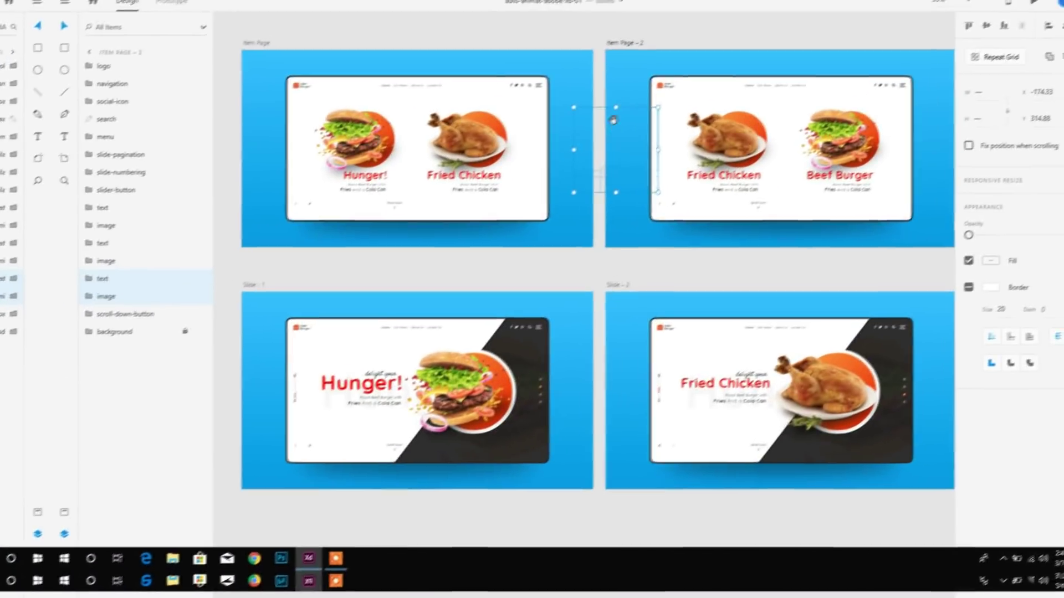
pyautogui.moveTo(609, 191); pyautogui.dragTo(613, 313)
# - In prototype mode, link the forward slider arrow on Item Page to the Item Page – 2 artboard
pyautogui.click(120, 29)
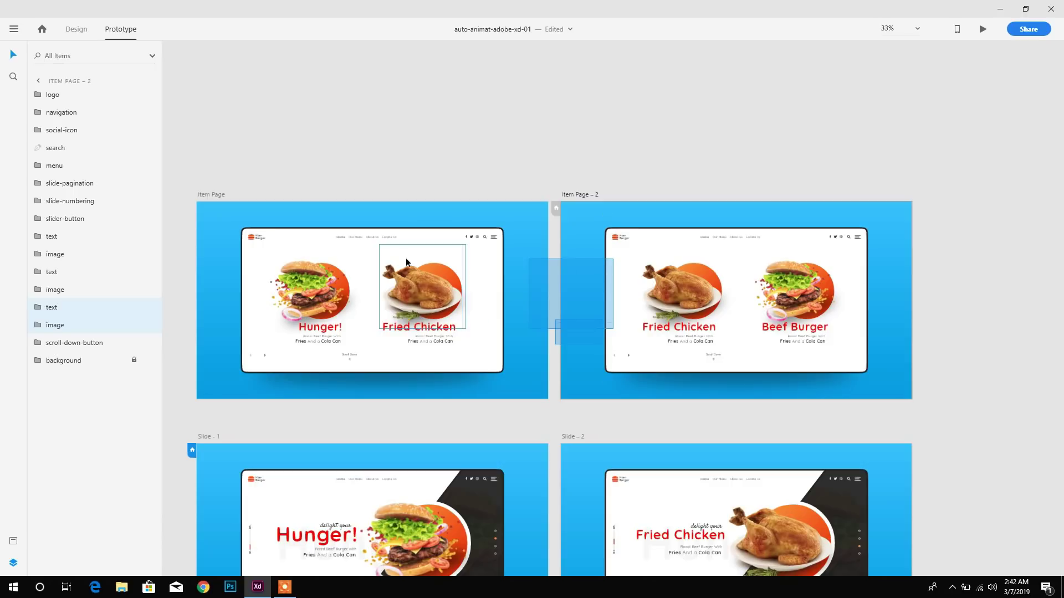
pyautogui.click(229, 196)
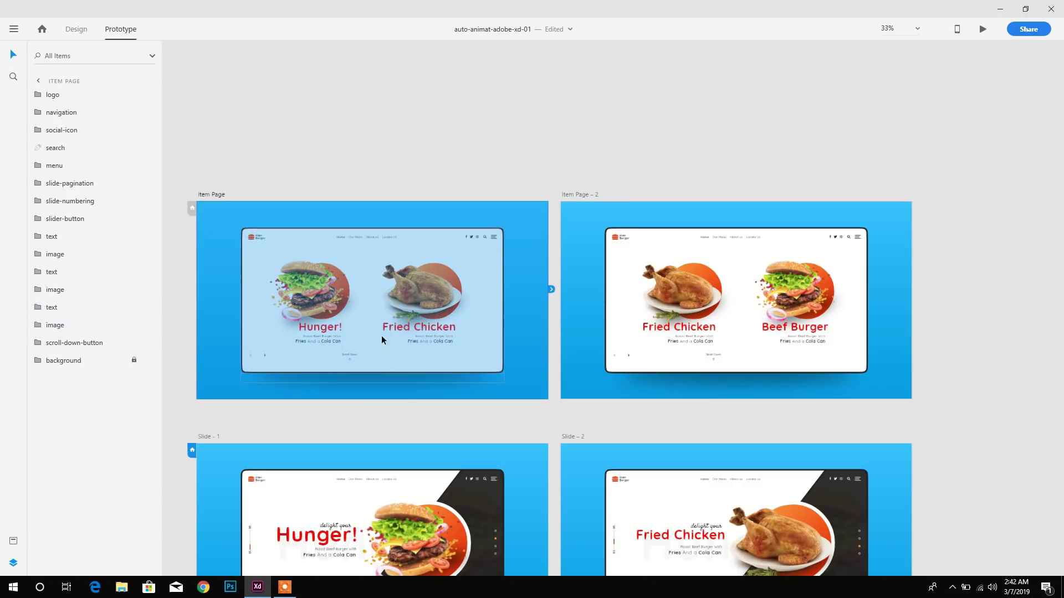
pyautogui.moveTo(294, 337); pyautogui.dragTo(512, 250)
pyautogui.hotkey('ctrl', '=')
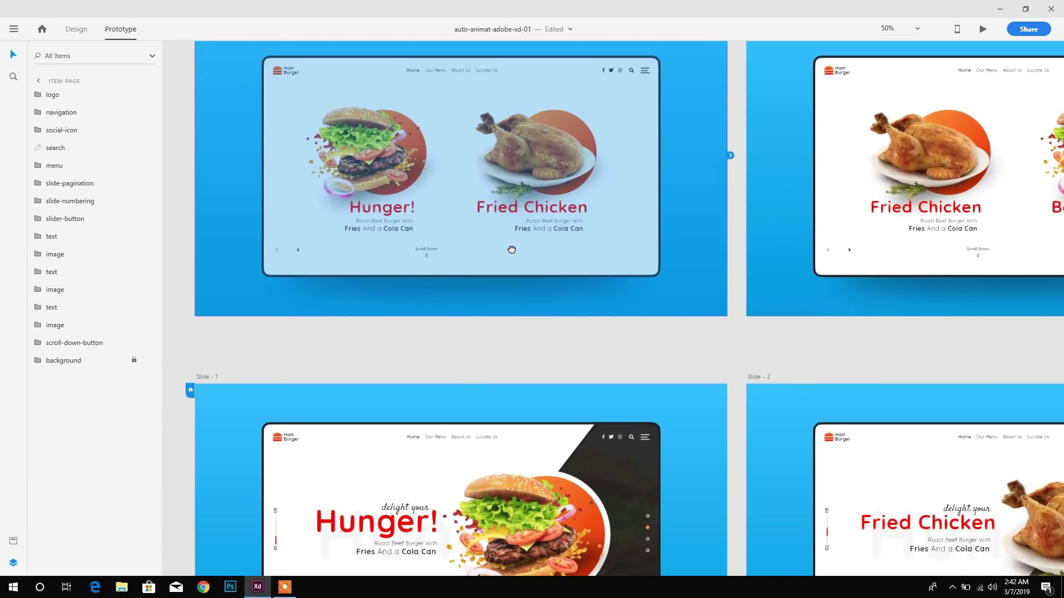
pyautogui.click(292, 250)
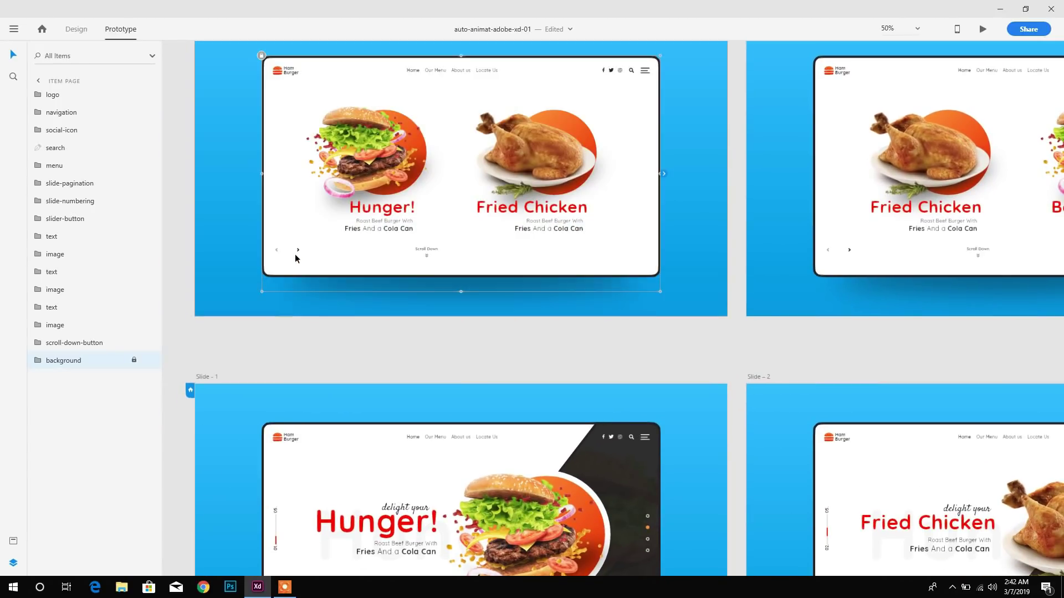
pyautogui.click(298, 249)
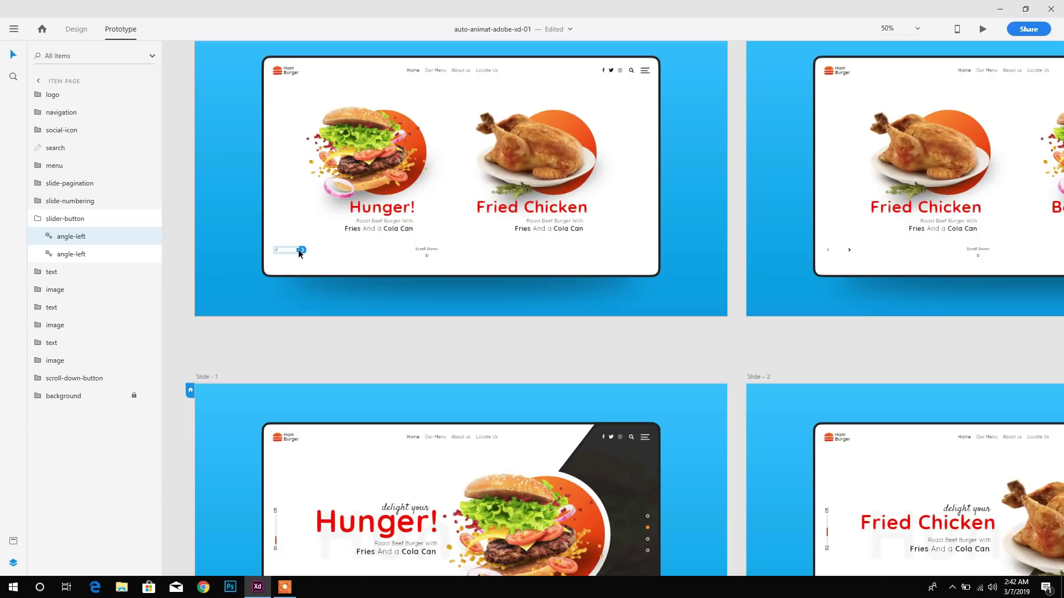
pyautogui.moveTo(301, 249); pyautogui.dragTo(753, 258)
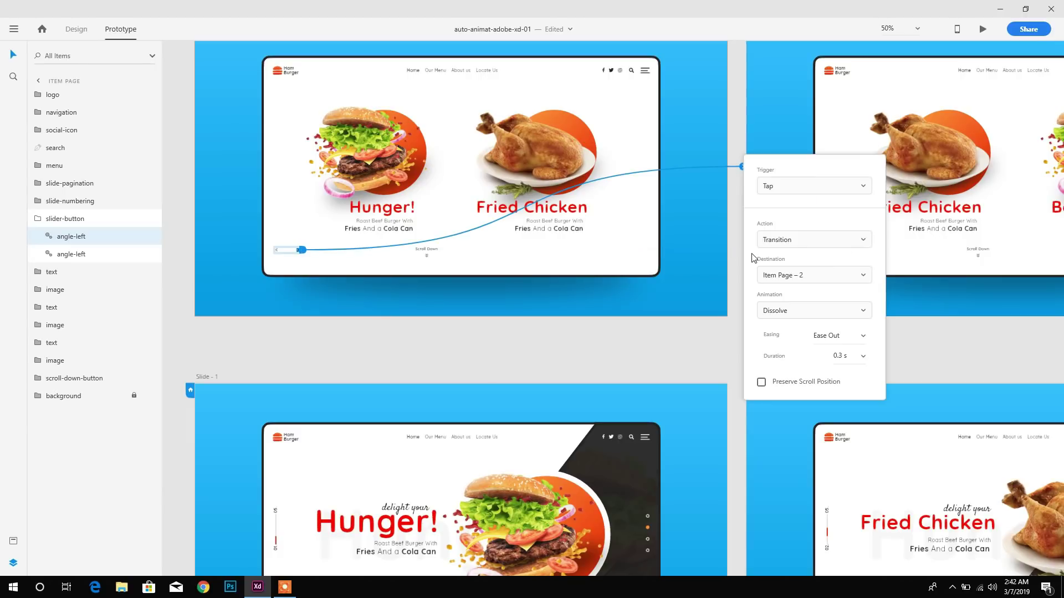
# - Set the arrow's interaction to Auto-Animate with Snap easing and a duration of 1 s
pyautogui.click(778, 239)
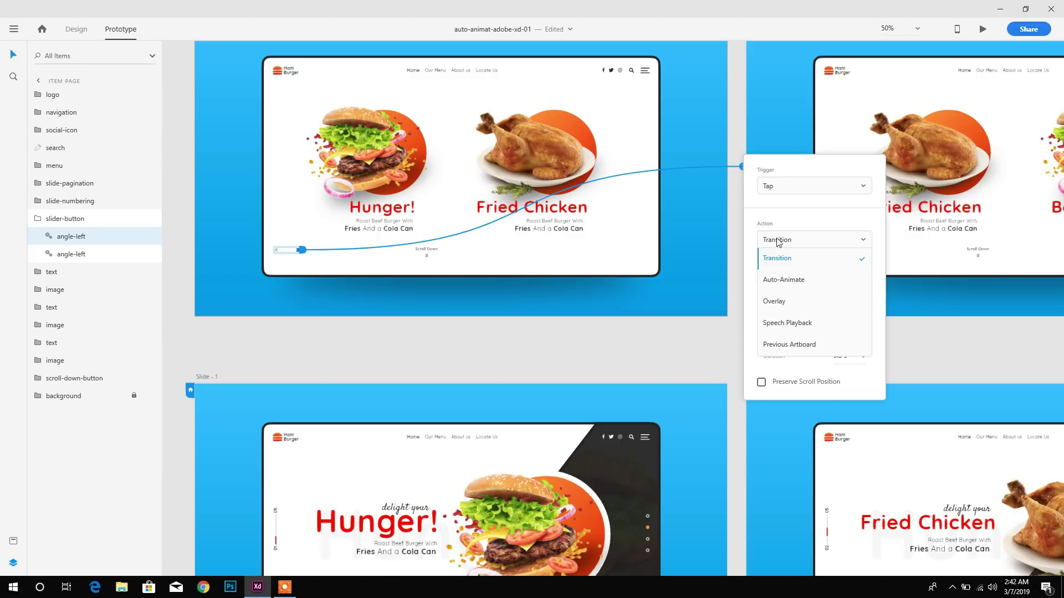
pyautogui.click(784, 280)
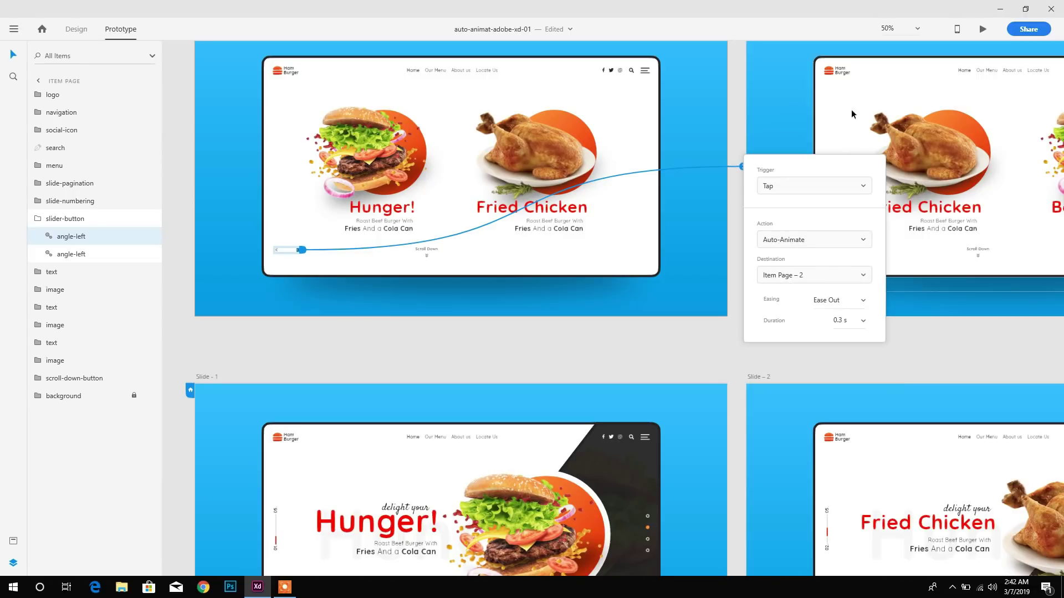
pyautogui.click(866, 303)
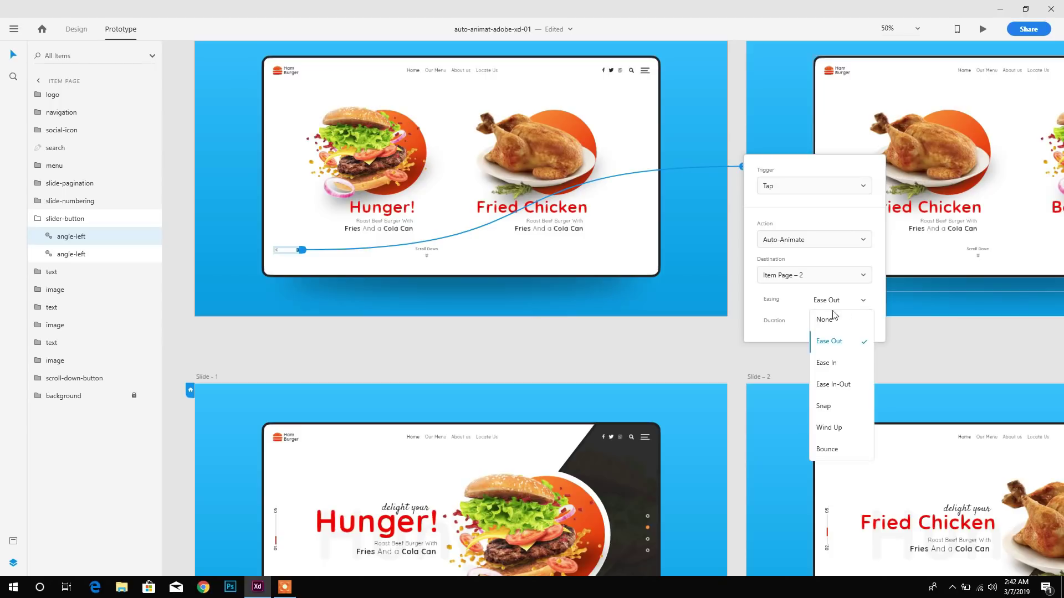
pyautogui.click(836, 410)
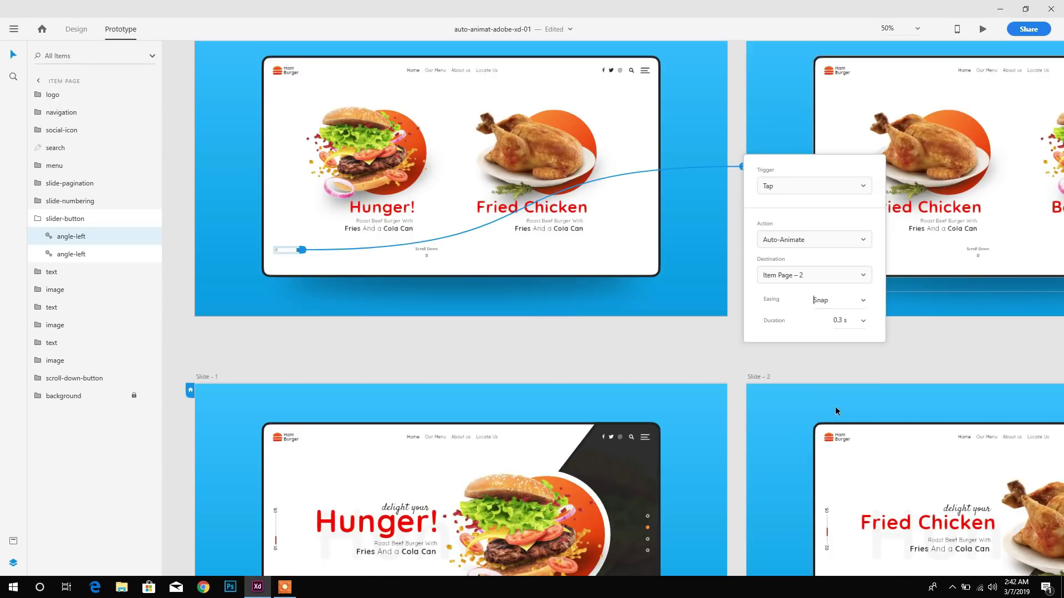
pyautogui.click(865, 322)
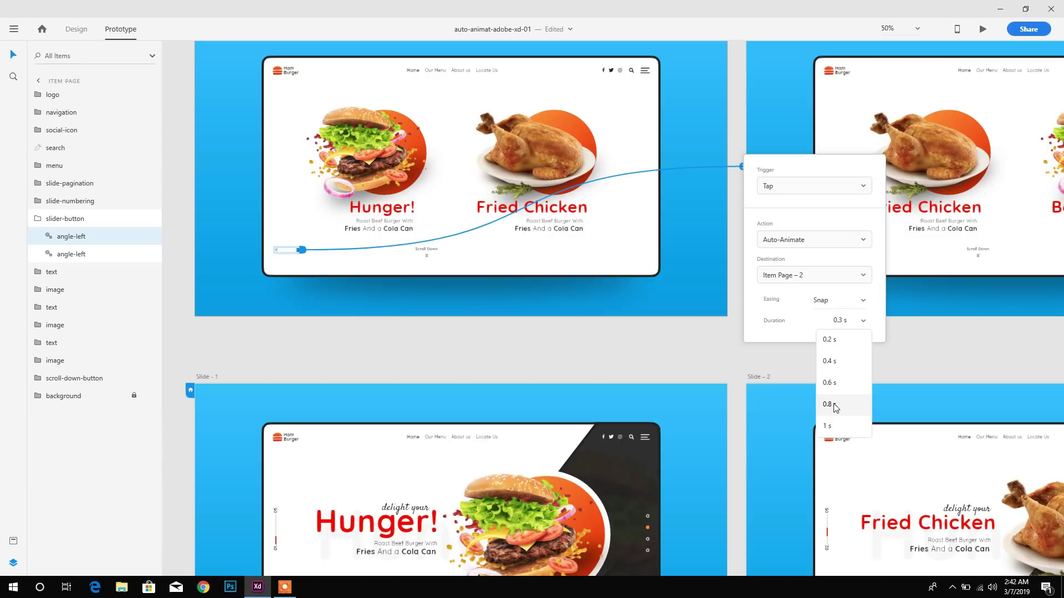
pyautogui.click(828, 426)
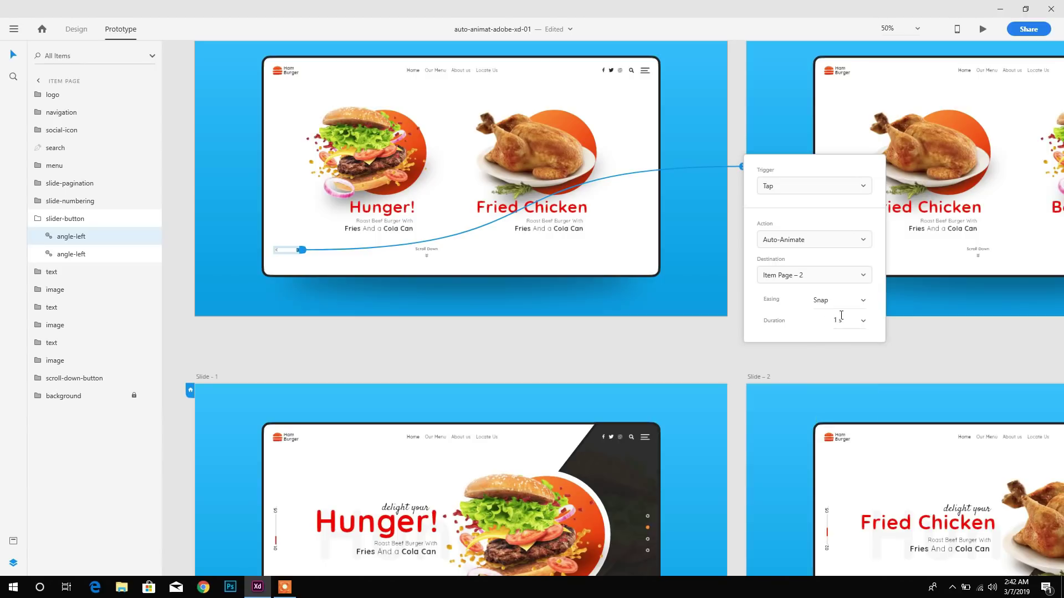
# - Link the back slider arrow on Item Page – 2 to the Item Page artboard
pyautogui.click(753, 77)
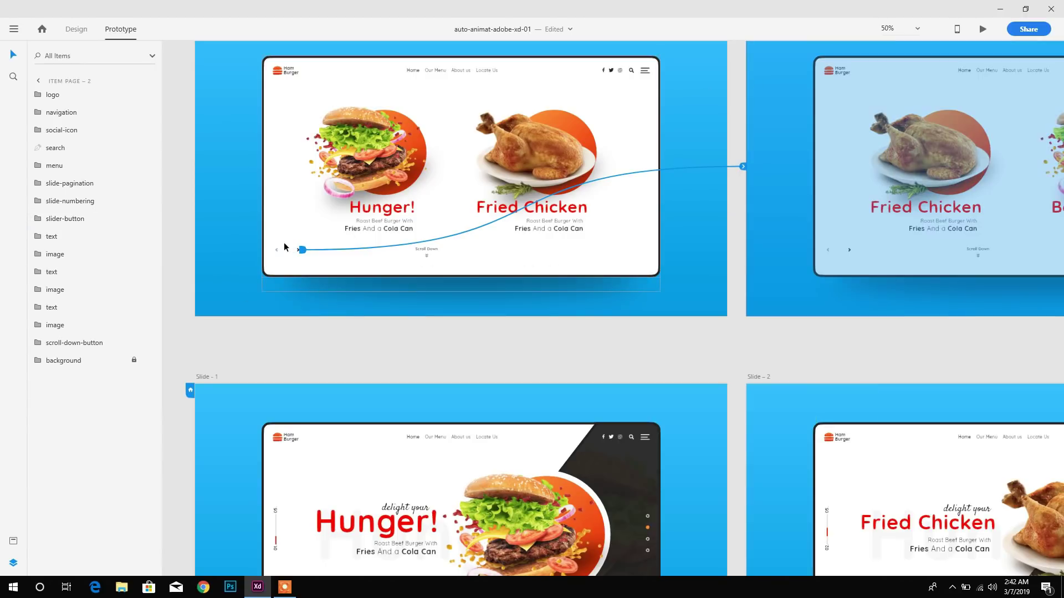
pyautogui.click(859, 271)
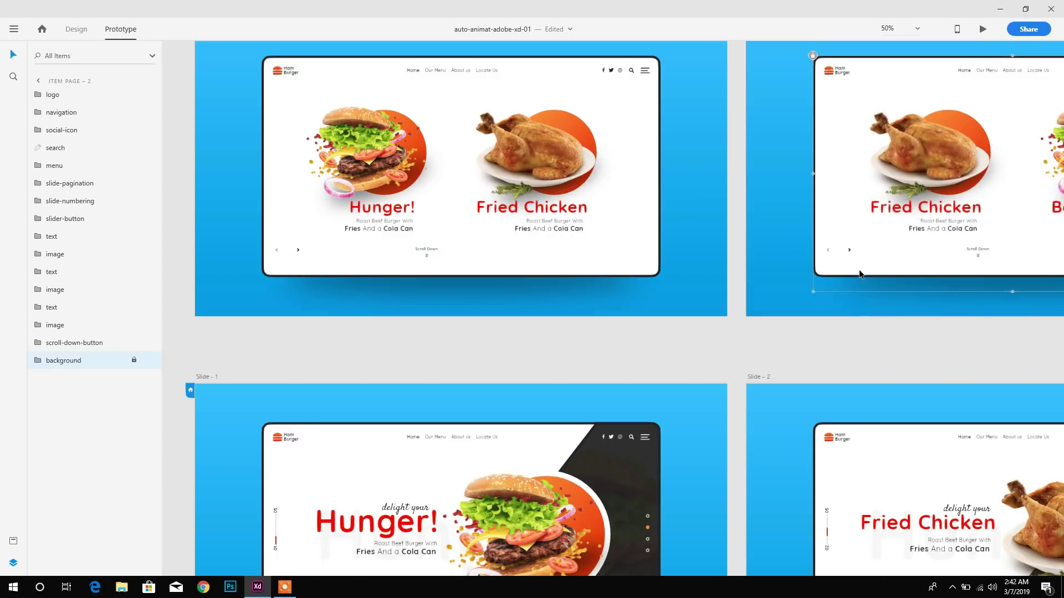
pyautogui.doubleClick(829, 253)
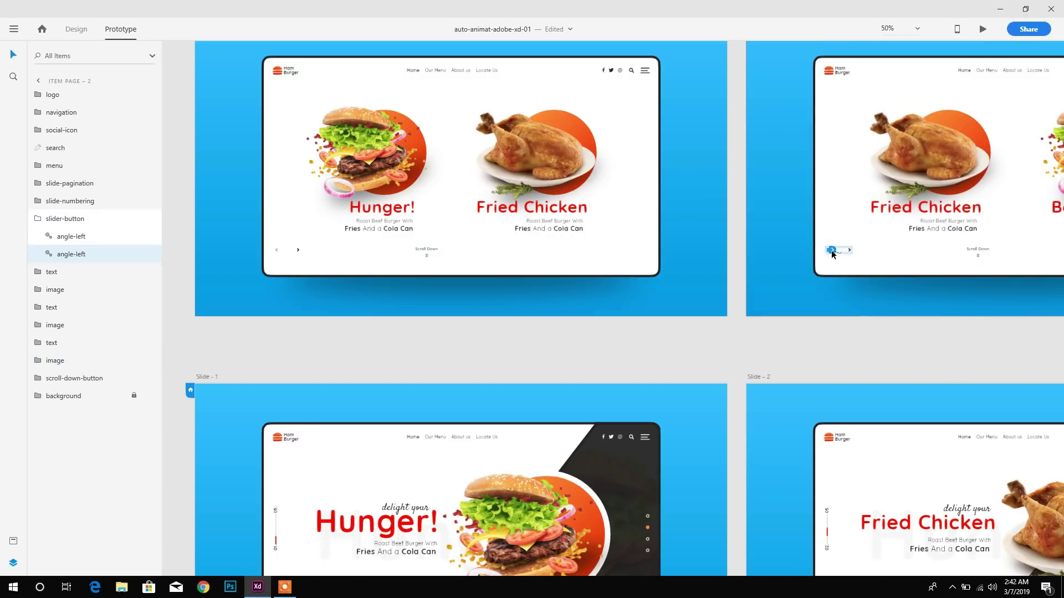
pyautogui.moveTo(833, 252); pyautogui.dragTo(551, 242)
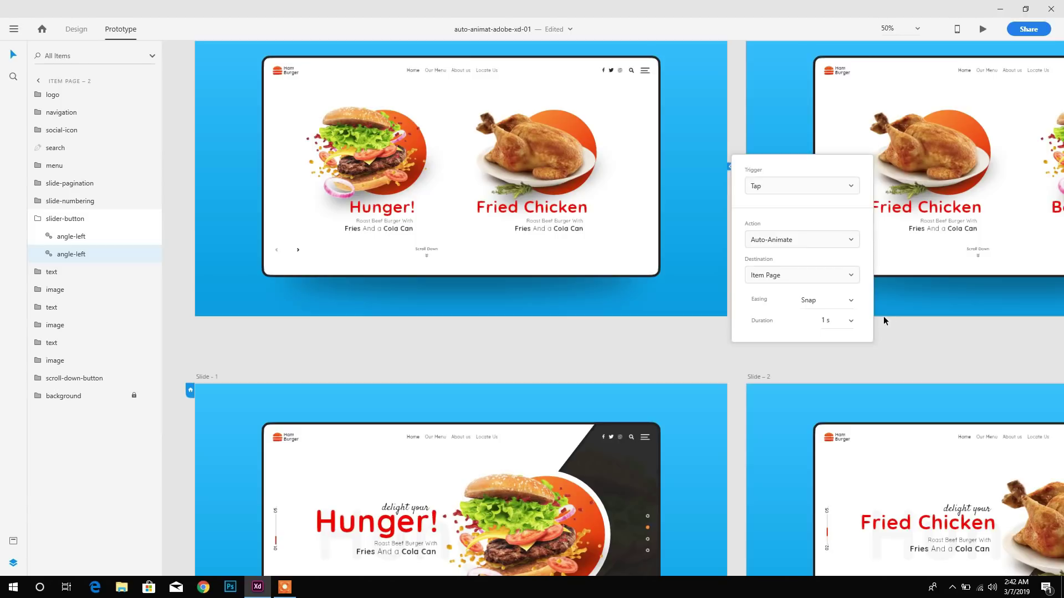
# - Set the back arrow's interaction to a Tap trigger and Auto-Animate with Snap easing and a duration of 1 s
pyautogui.click(792, 190)
pyautogui.click(773, 210)
pyautogui.click(769, 240)
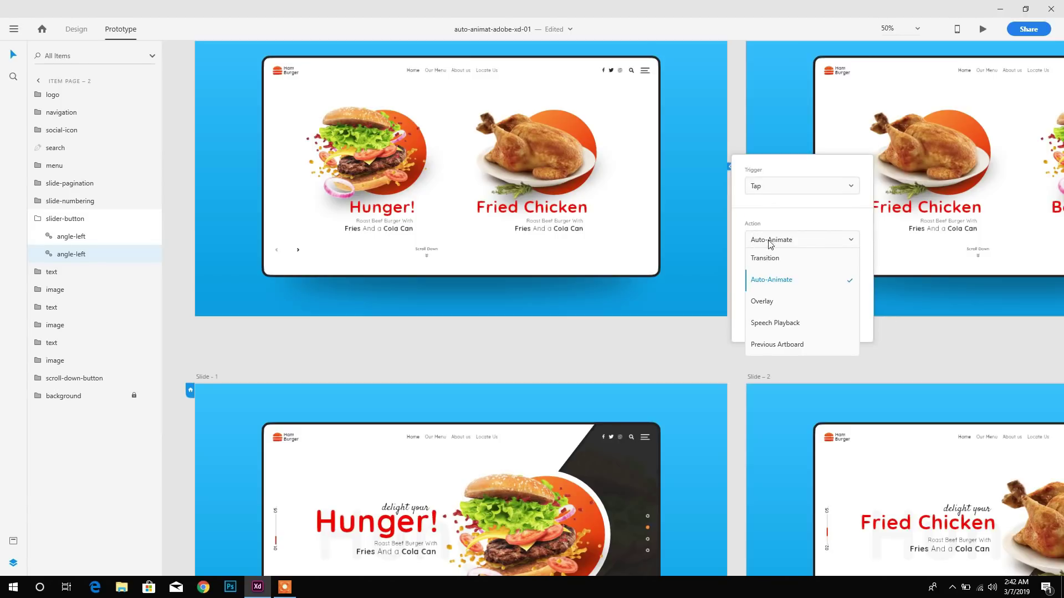
pyautogui.click(778, 283)
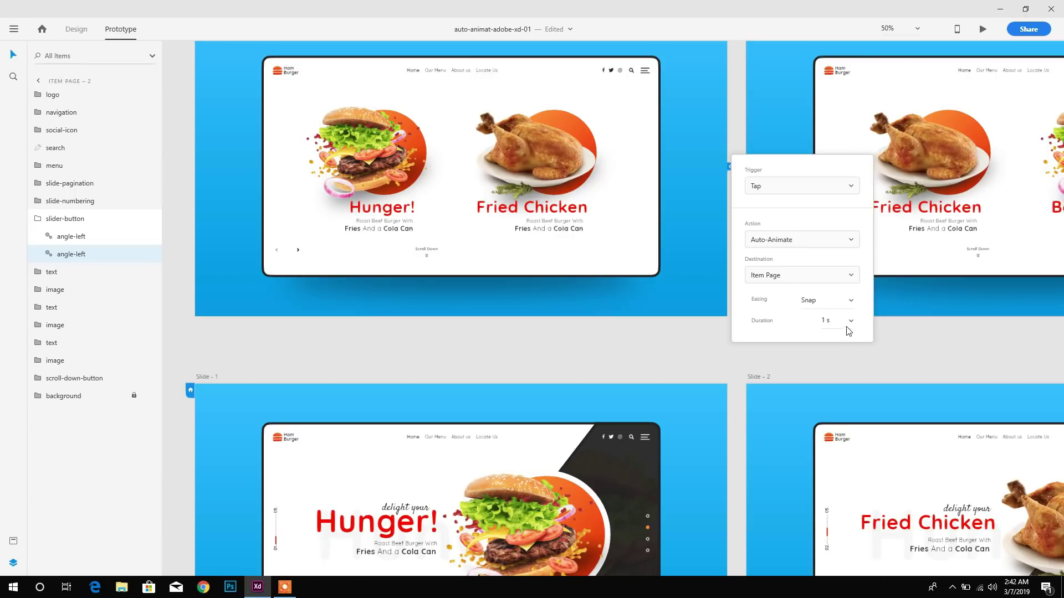
pyautogui.click(834, 304)
pyautogui.click(851, 301)
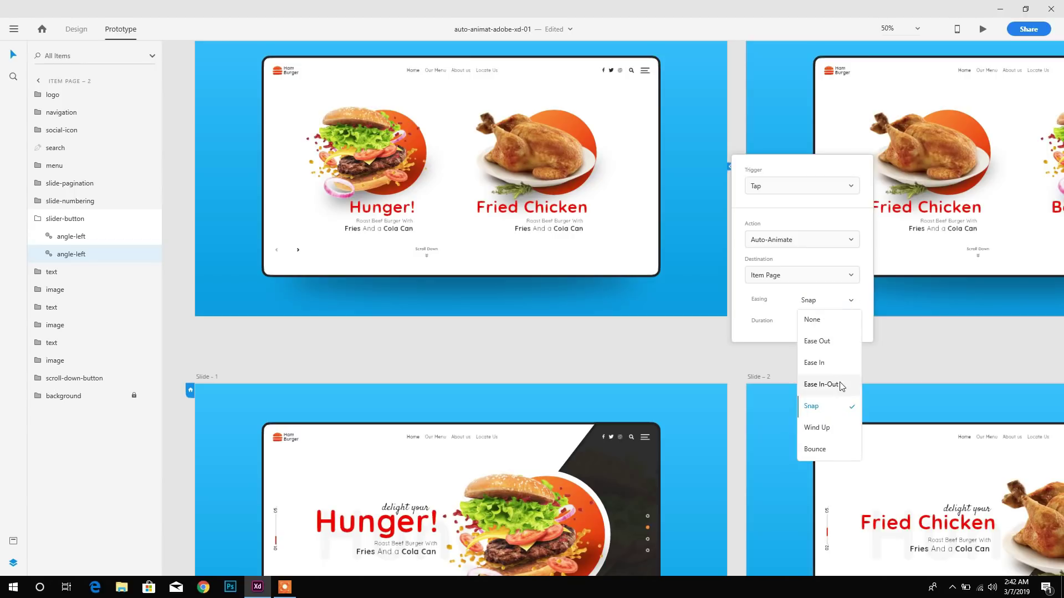
pyautogui.click(815, 407)
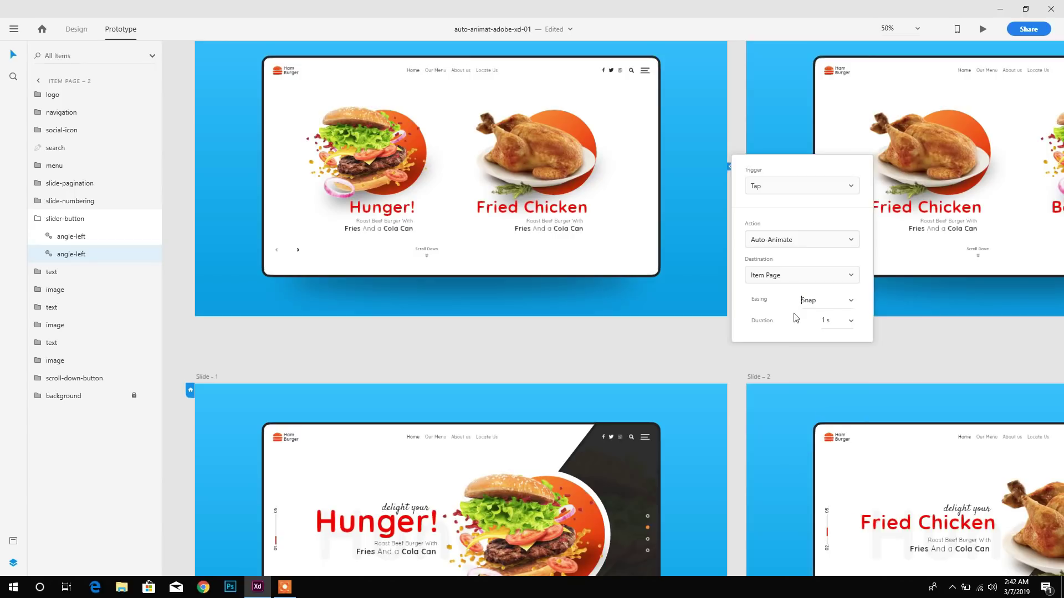
pyautogui.click(851, 322)
pyautogui.click(835, 424)
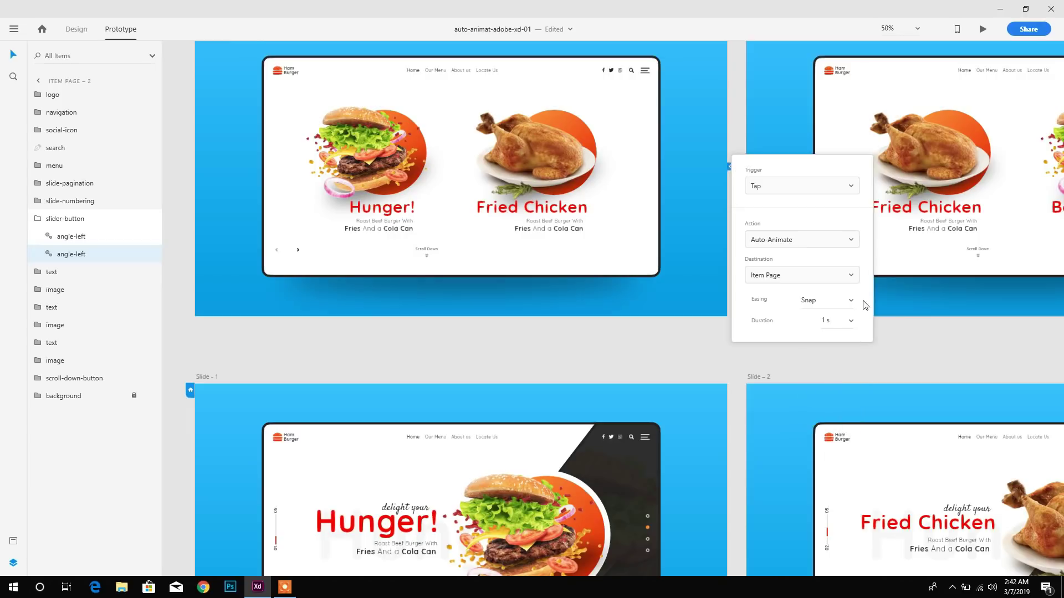
pyautogui.click(732, 117)
pyautogui.moveTo(798, 123); pyautogui.dragTo(685, 213)
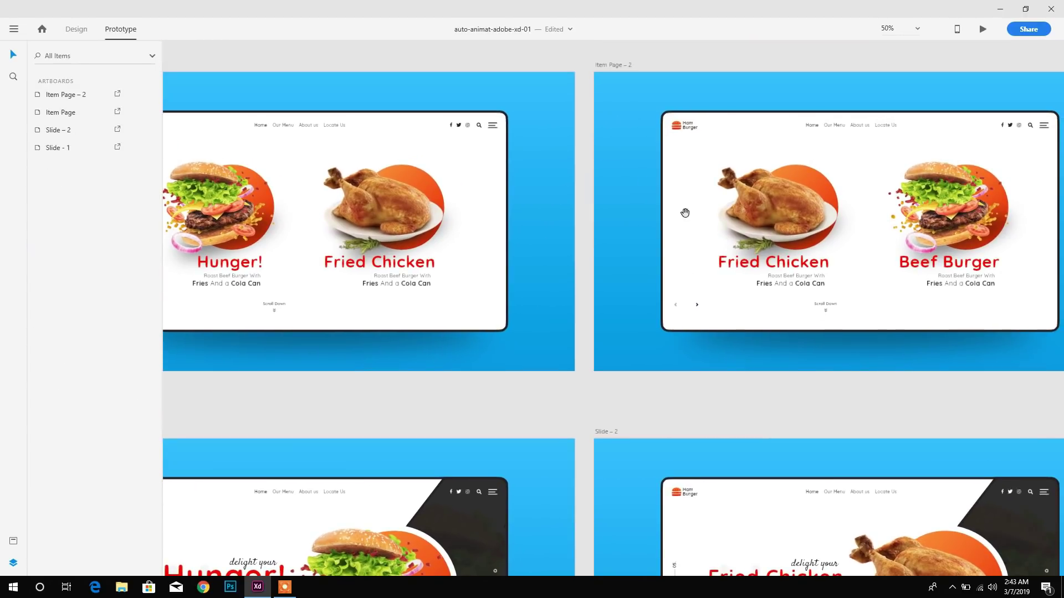
pyautogui.moveTo(693, 291); pyautogui.dragTo(731, 262)
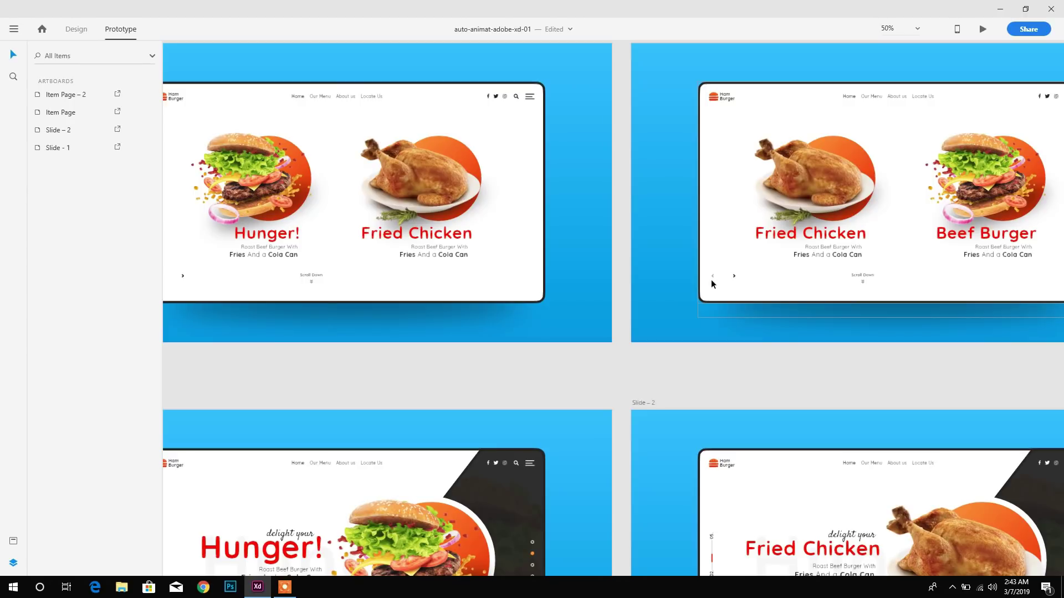
pyautogui.click(714, 281)
pyautogui.hotkey('ctrl', '+')
pyautogui.hotkey('ctrl', '+')
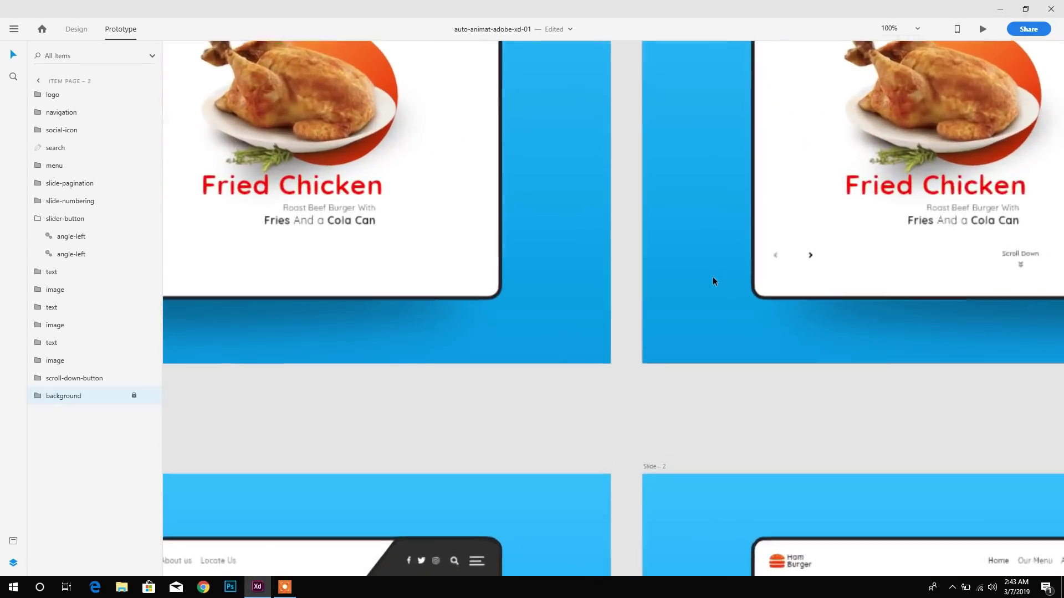
pyautogui.hotkey('ctrl', '-')
pyautogui.hotkey('ctrl', '-')
pyautogui.hotkey('ctrl', '-')
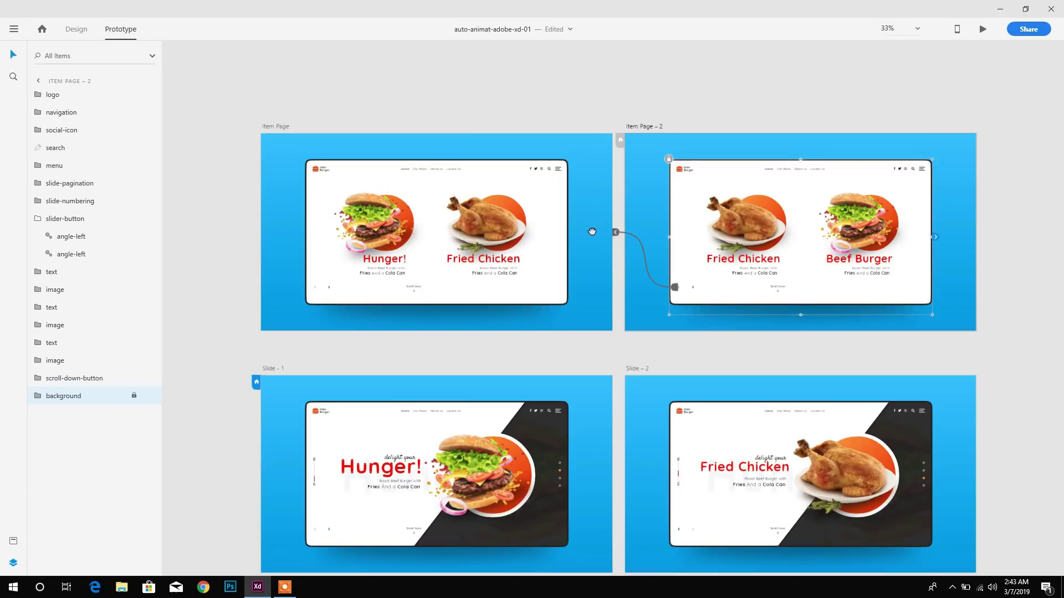
pyautogui.moveTo(591, 232); pyautogui.dragTo(686, 250)
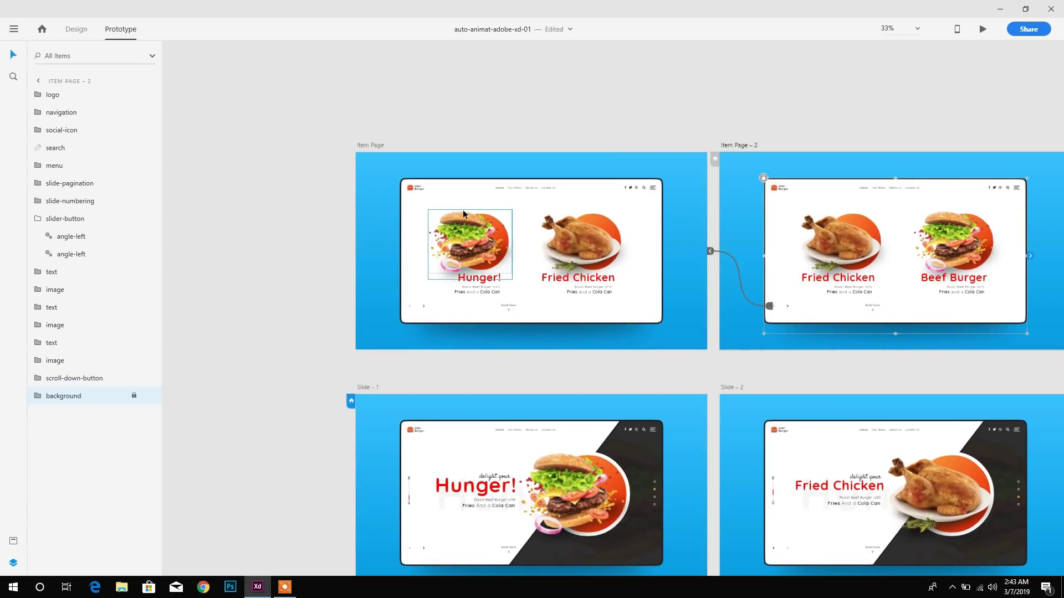
# - Preview the prototype from the Item Page artboard and test the forward and back slider arrows twice, closing the preview when done
pyautogui.click(365, 146)
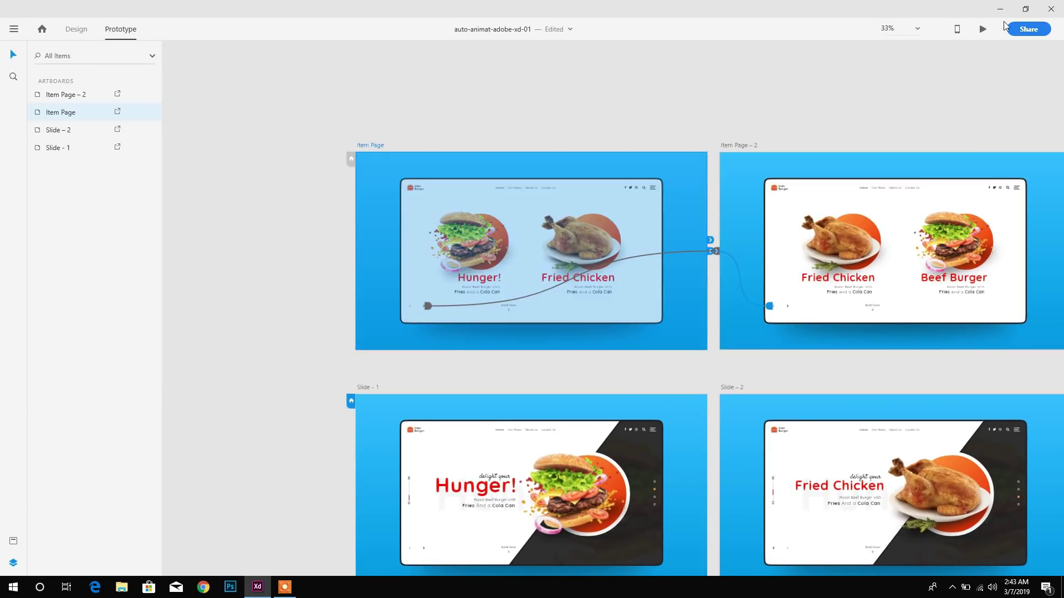
pyautogui.click(982, 30)
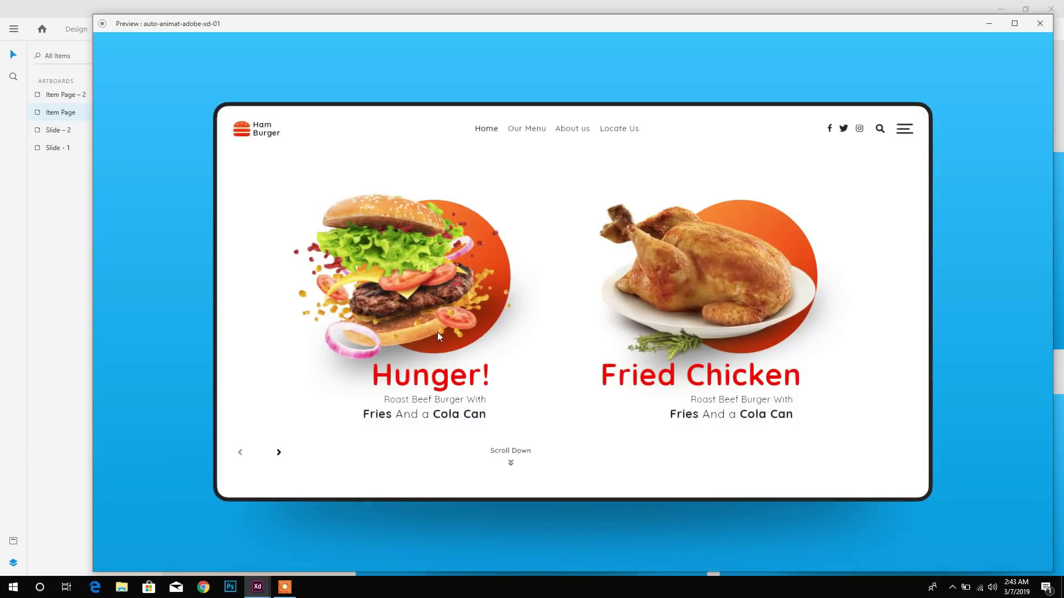
pyautogui.click(279, 454)
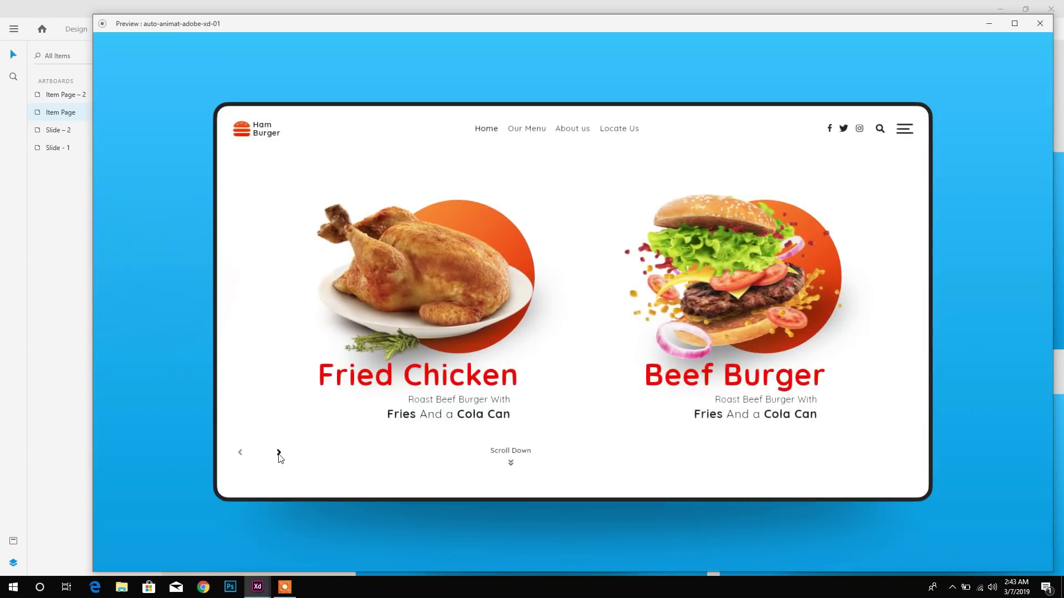
pyautogui.click(241, 455)
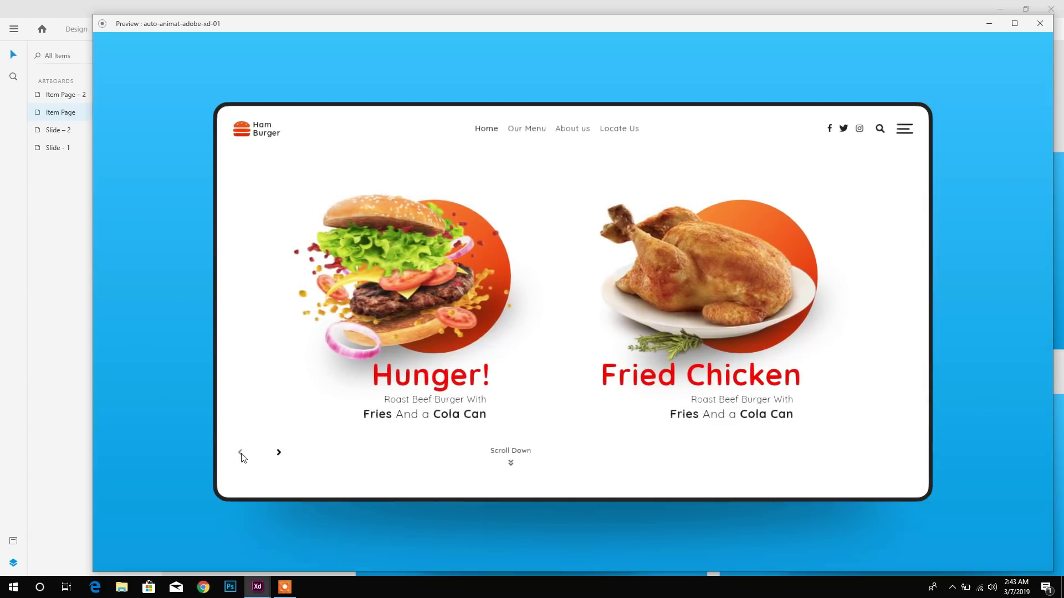
pyautogui.click(280, 454)
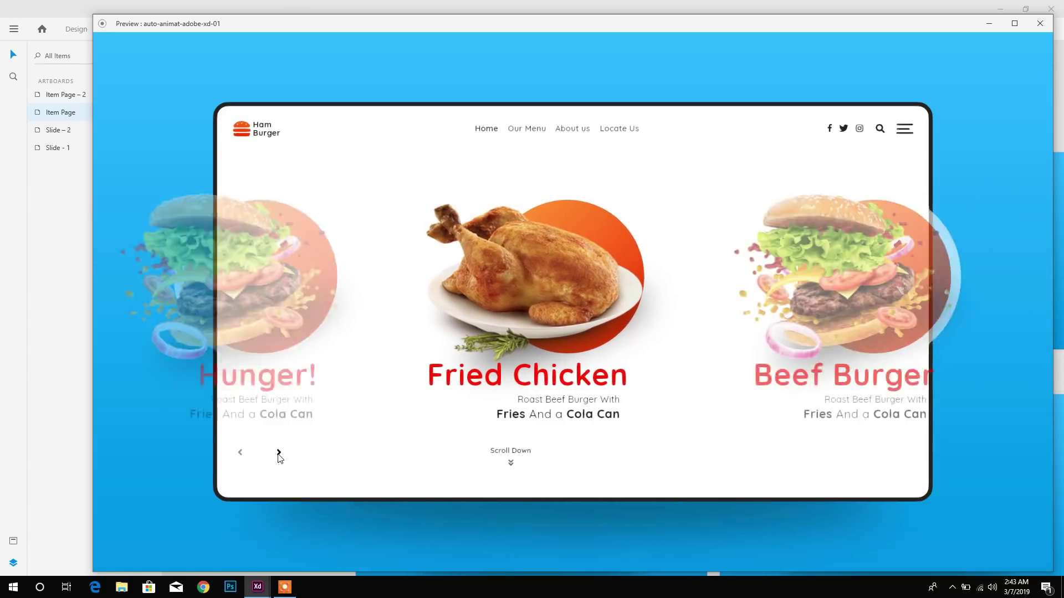
pyautogui.click(241, 454)
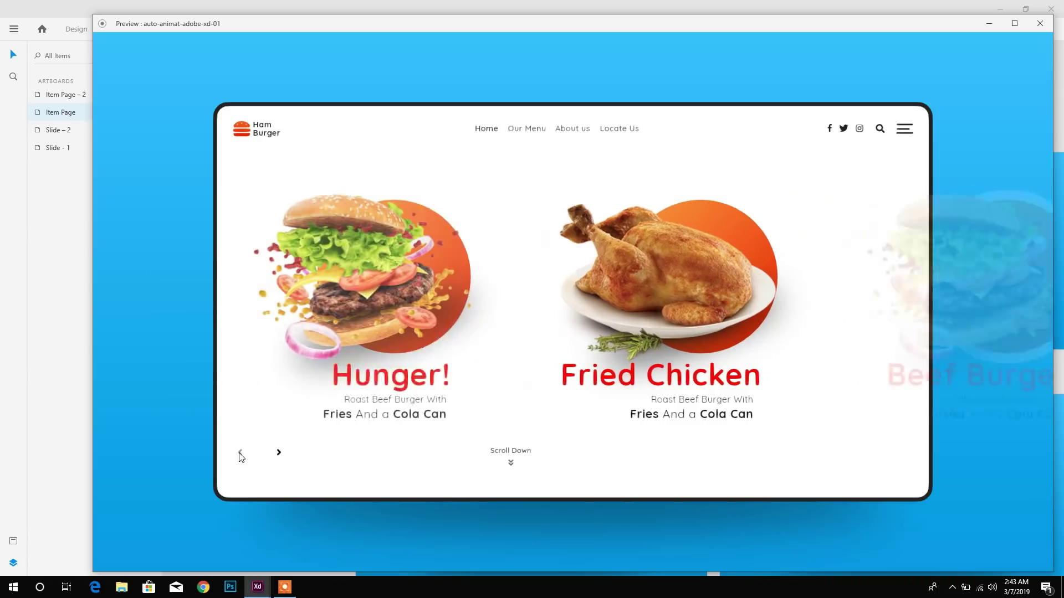
pyautogui.click(1040, 24)
# - Link the Hunger! burger image on Item Page to the Slide - 1 artboard
pyautogui.click(341, 270)
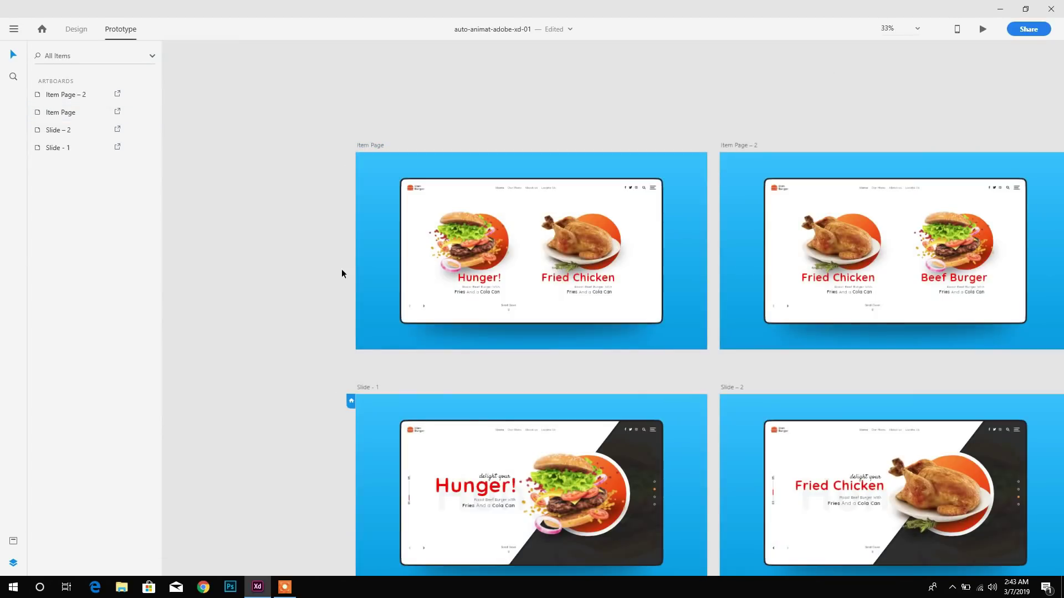
pyautogui.scroll(-2, 691, 200)
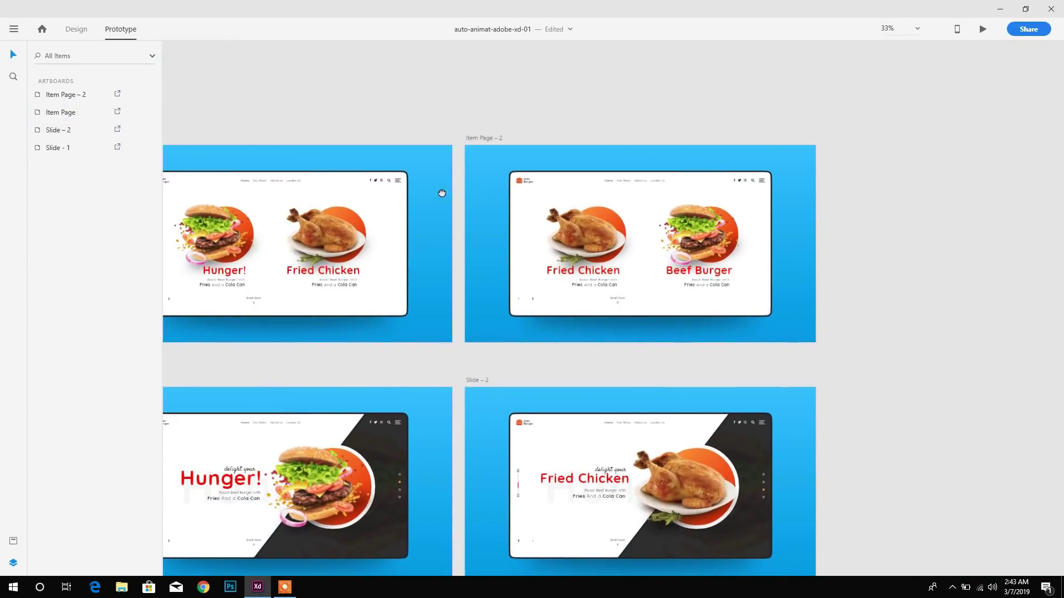
pyautogui.scroll(3, 439, 195)
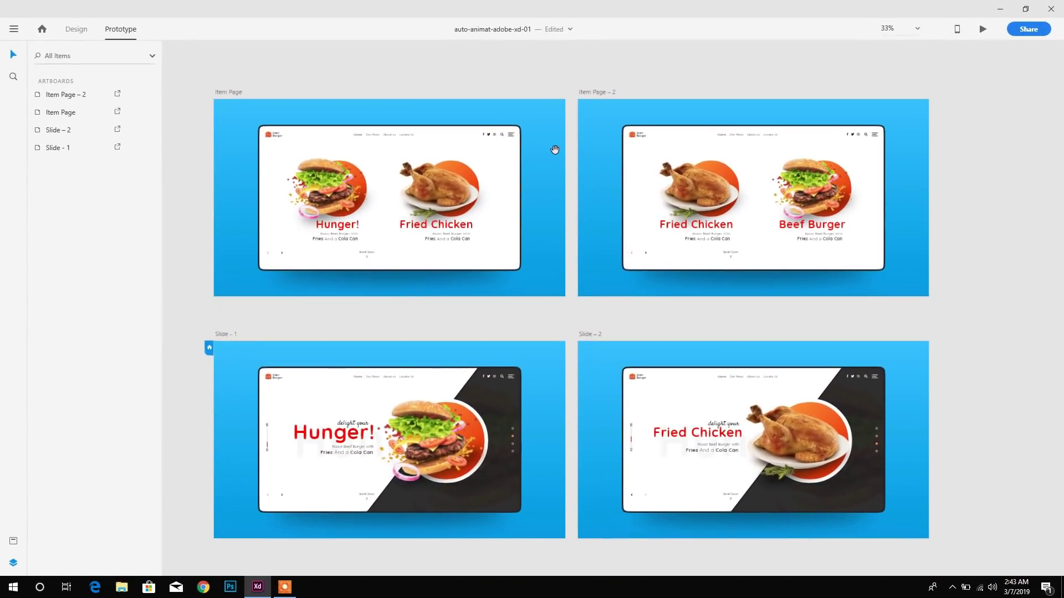
pyautogui.moveTo(555, 149); pyautogui.dragTo(554, 142)
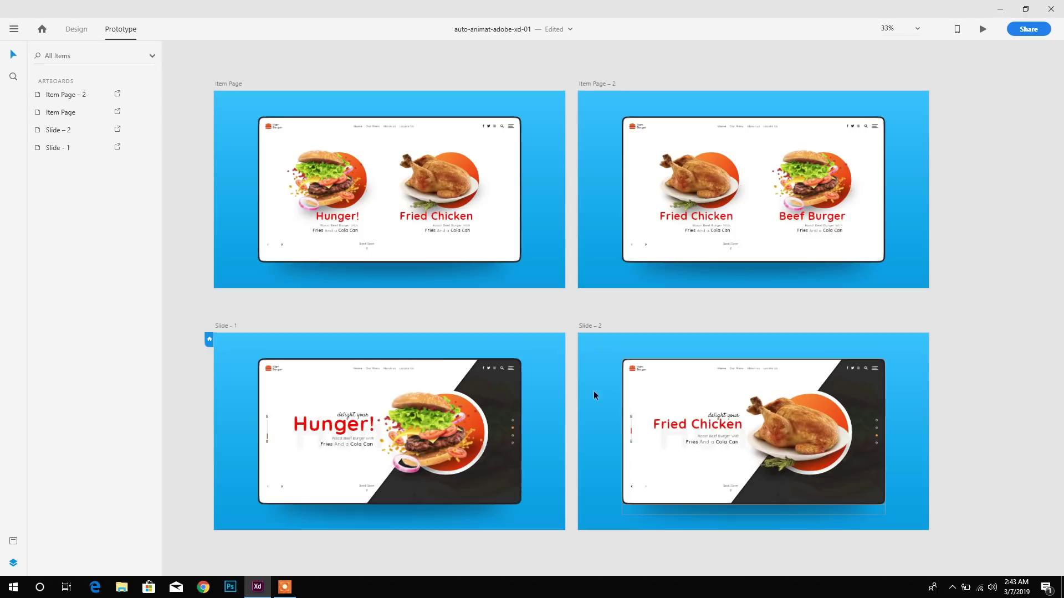
pyautogui.click(333, 163)
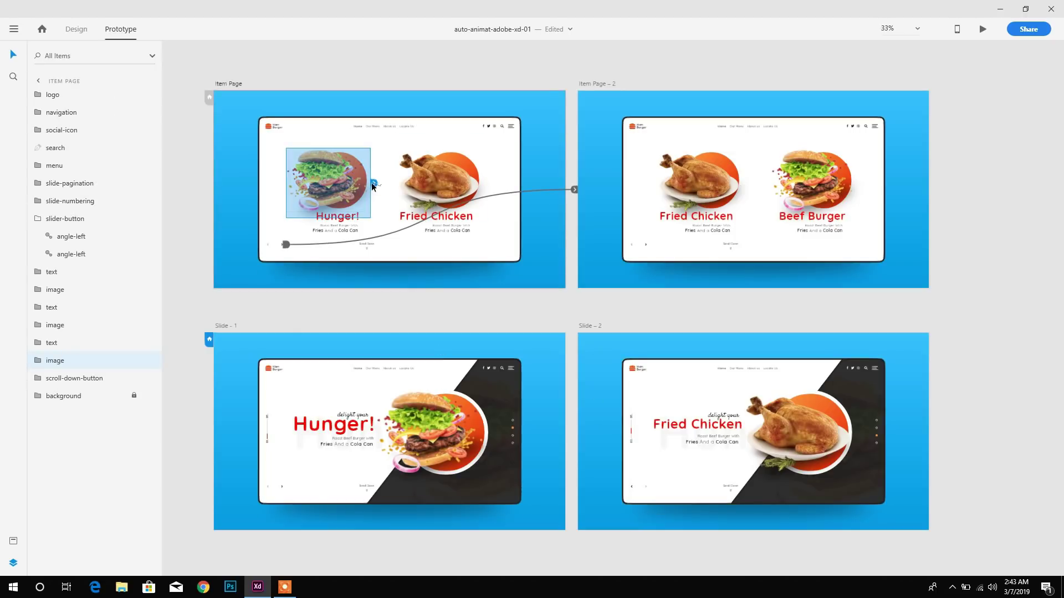
pyautogui.moveTo(374, 184); pyautogui.dragTo(377, 285)
pyautogui.click(303, 186)
pyautogui.moveTo(372, 182); pyautogui.dragTo(387, 334)
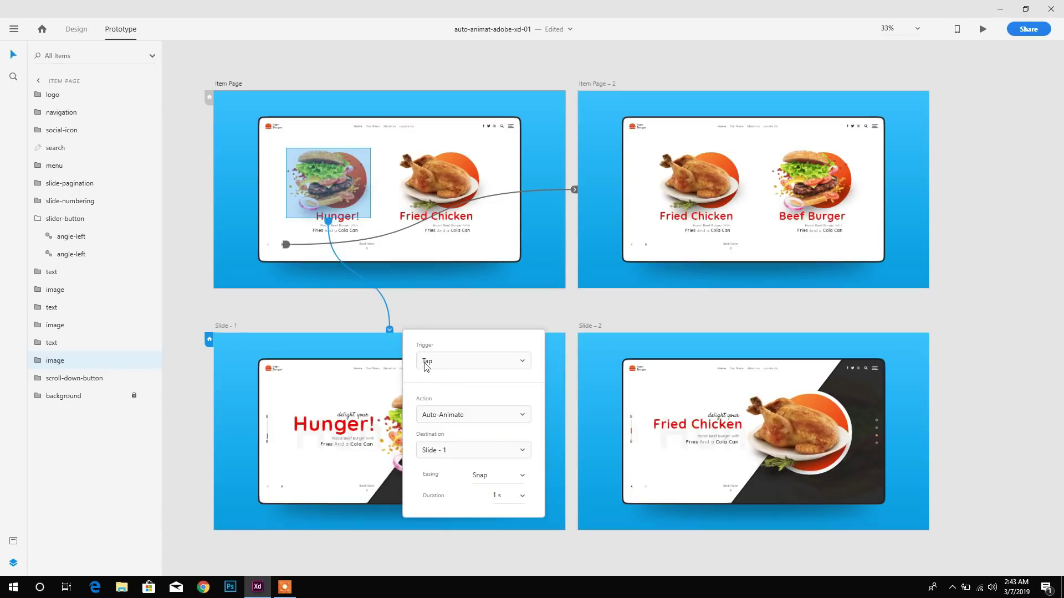
# - Set the burger image's interaction to a Tap trigger and Auto-Animate with Snap easing and a duration of 1 s
pyautogui.click(450, 361)
pyautogui.click(433, 380)
pyautogui.click(433, 416)
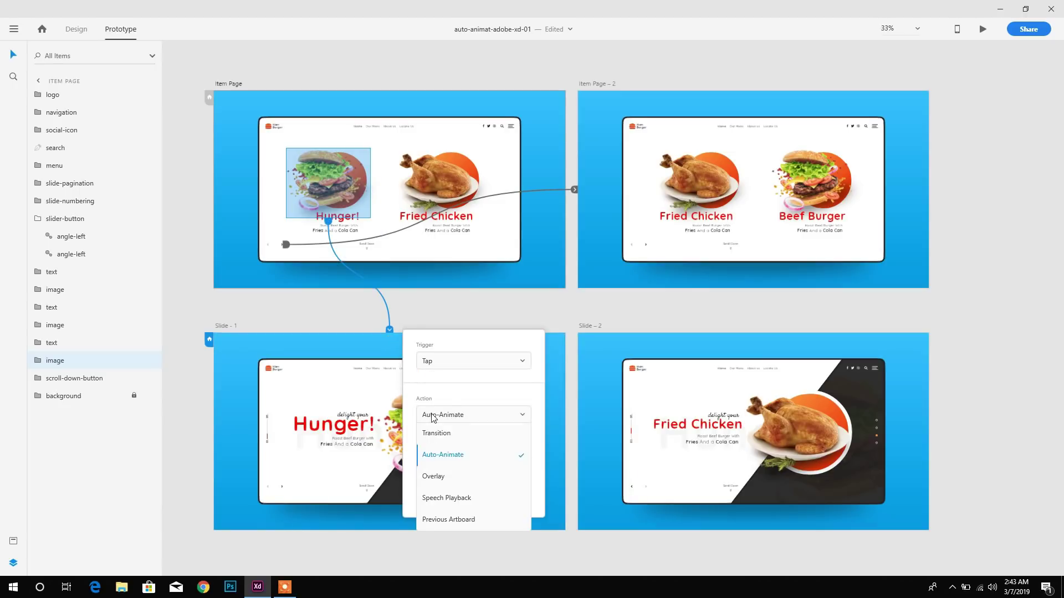
pyautogui.click(440, 457)
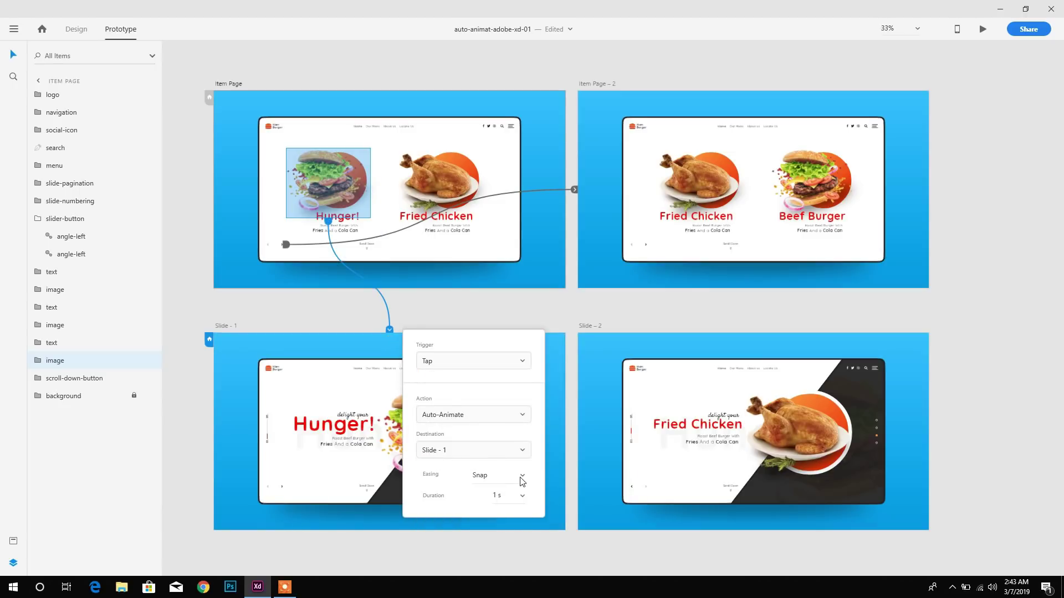
pyautogui.click(521, 476)
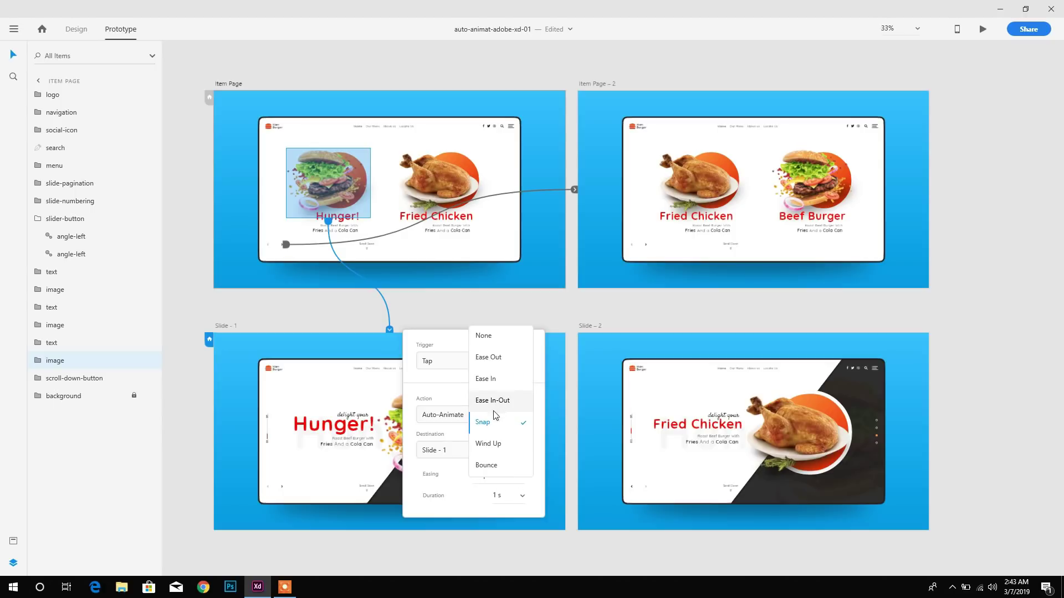
pyautogui.click(498, 484)
pyautogui.click(519, 499)
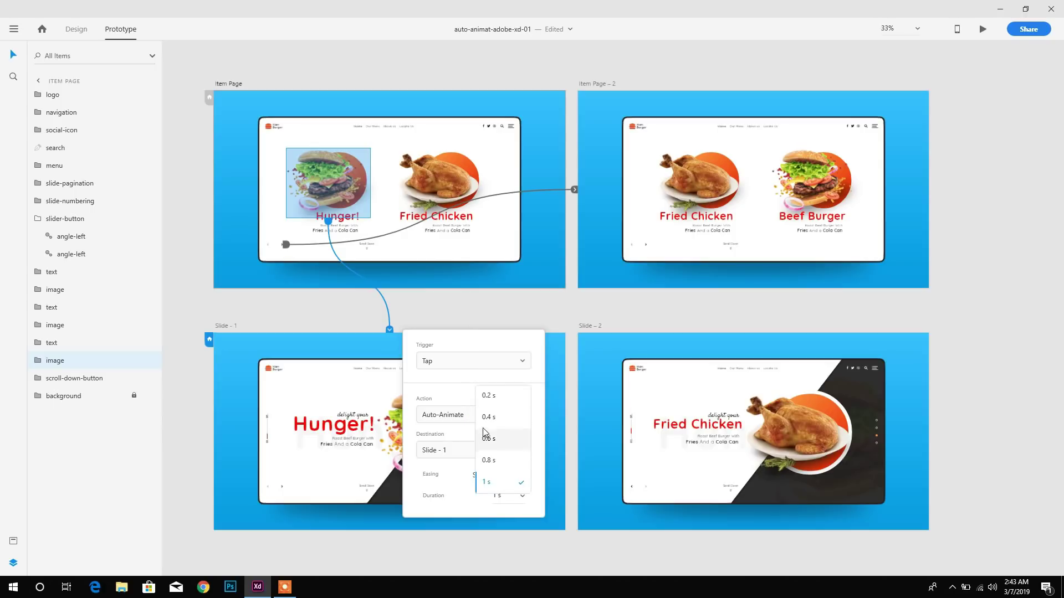
pyautogui.click(500, 493)
pyautogui.click(442, 309)
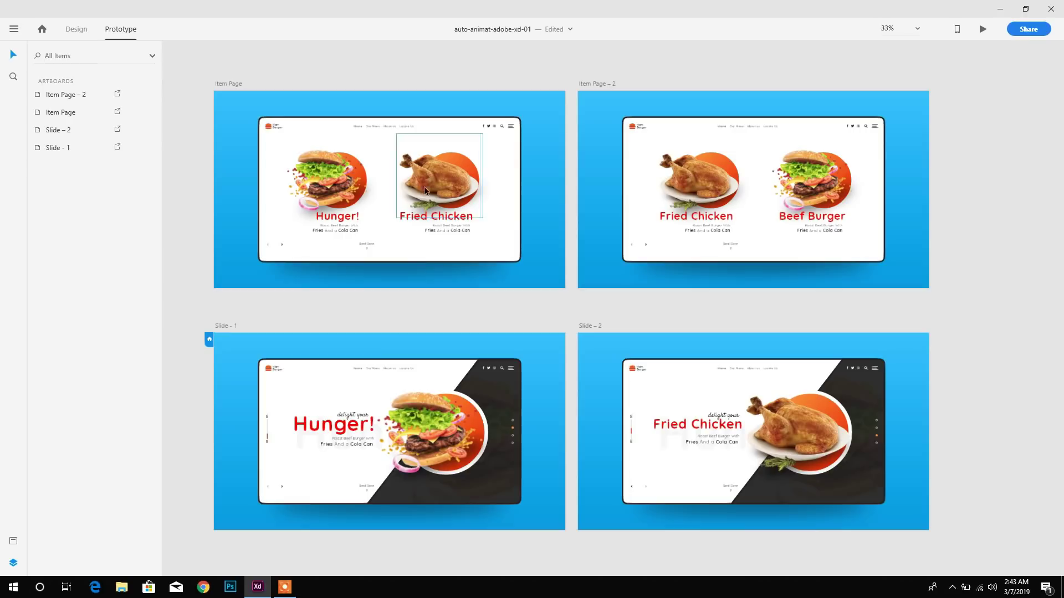
# - Link the Fried Chicken image on Item Page to the Slide – 2 artboard, using a Tap trigger and the Auto-Animate action
pyautogui.click(427, 190)
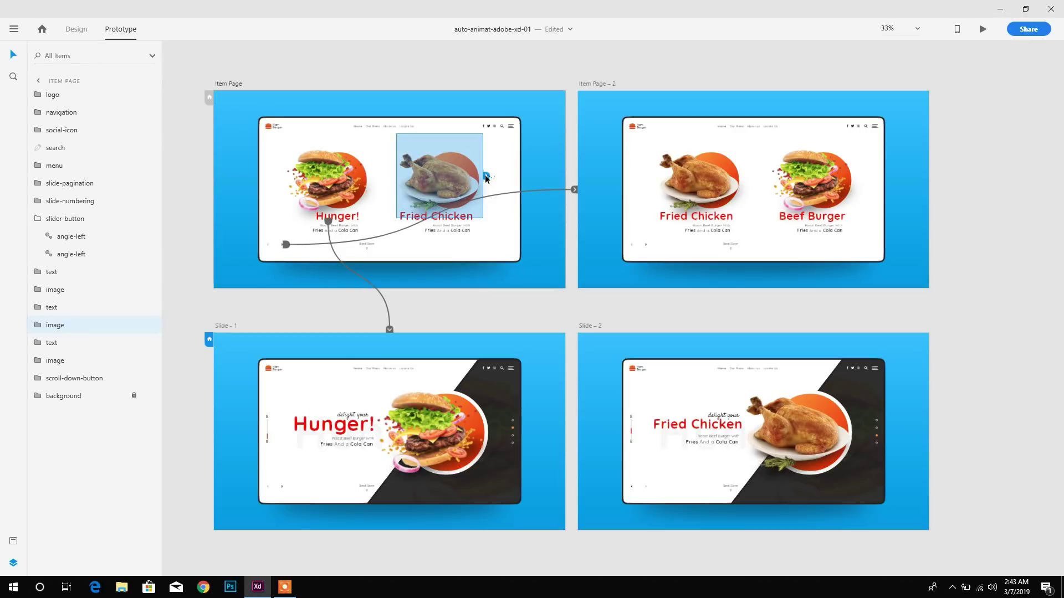
pyautogui.moveTo(486, 177); pyautogui.dragTo(627, 348)
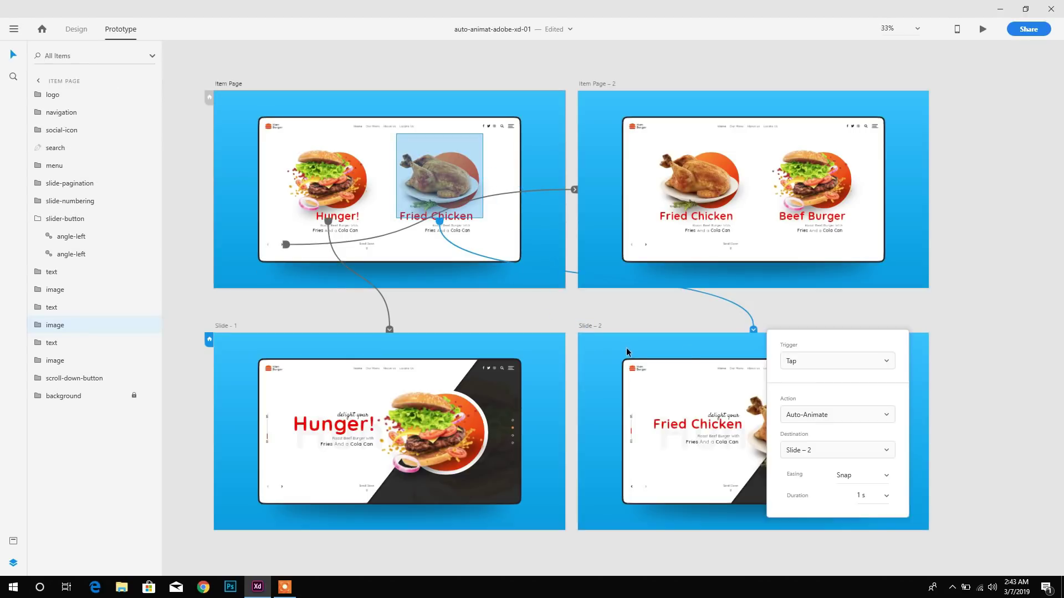
pyautogui.click(803, 364)
pyautogui.click(798, 380)
pyautogui.click(811, 422)
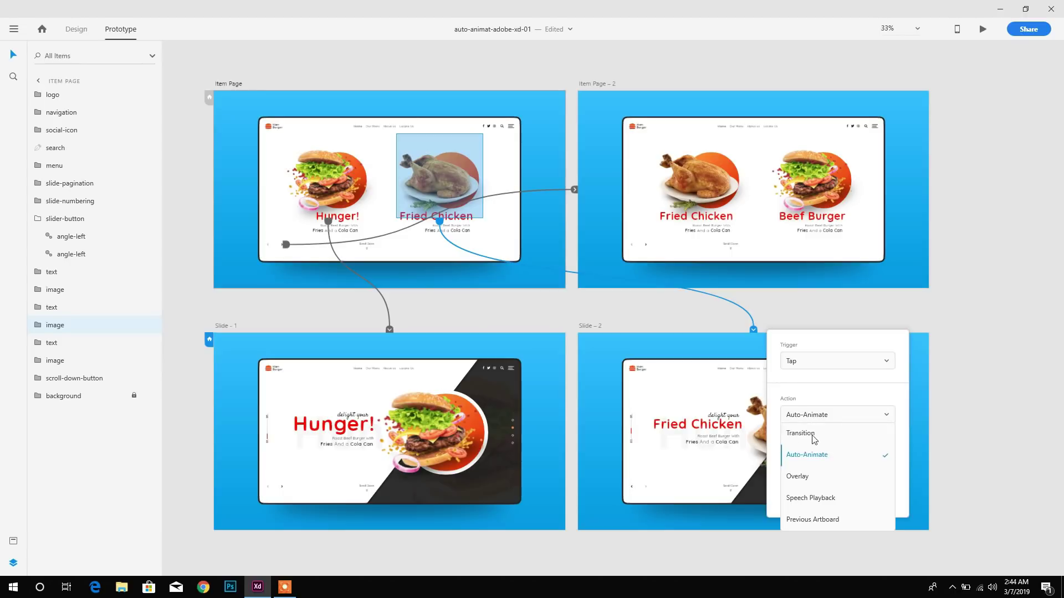
pyautogui.click(795, 457)
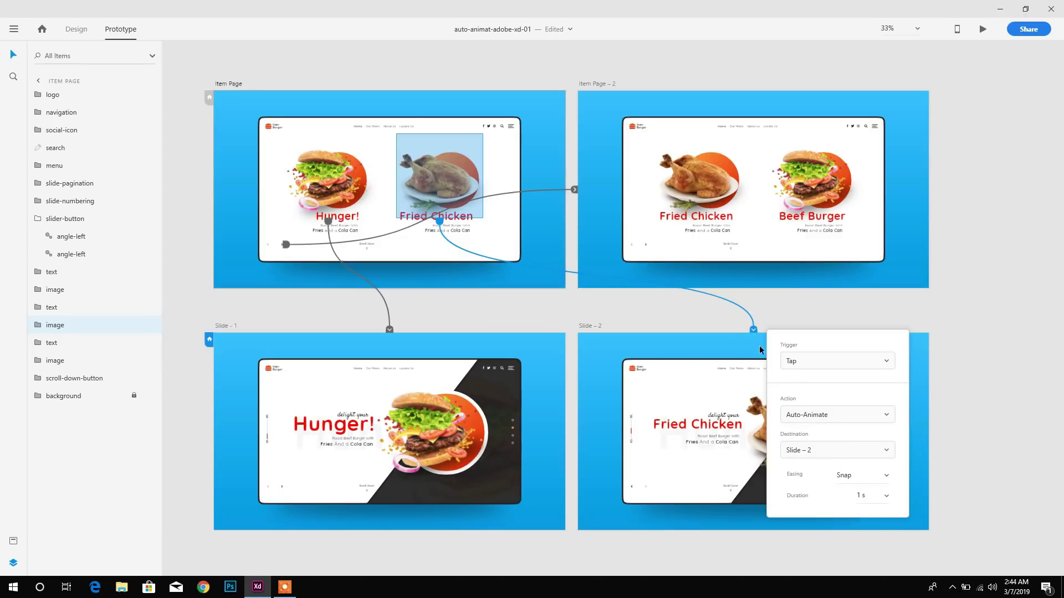
# - Link the Fried Chicken image on Item Page – 2 to Slide – 2 with a Tap trigger, Auto-Animate, Snap easing and 1 s duration
pyautogui.click(729, 318)
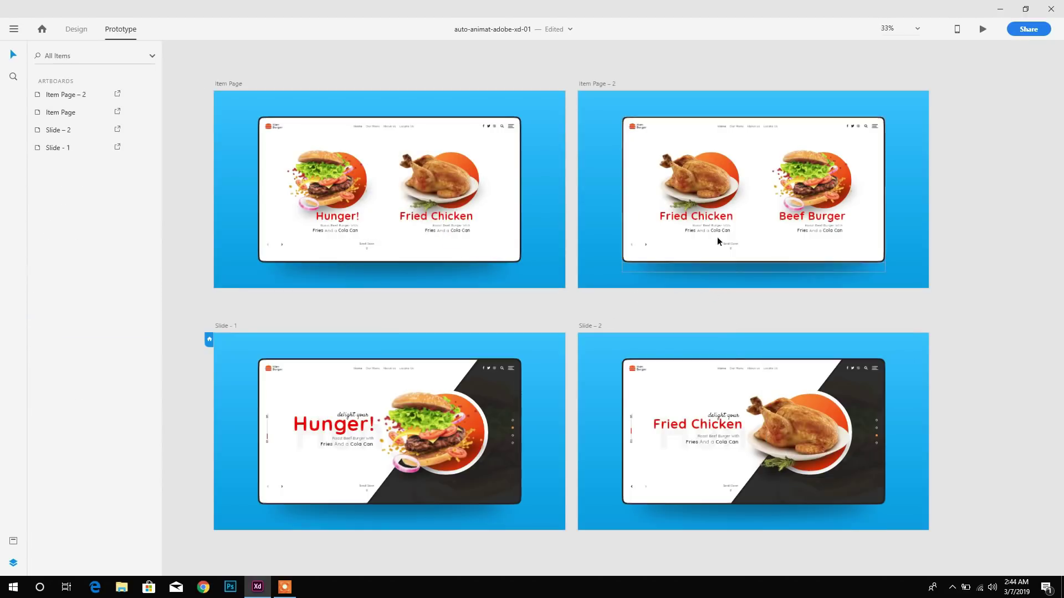
pyautogui.click(690, 180)
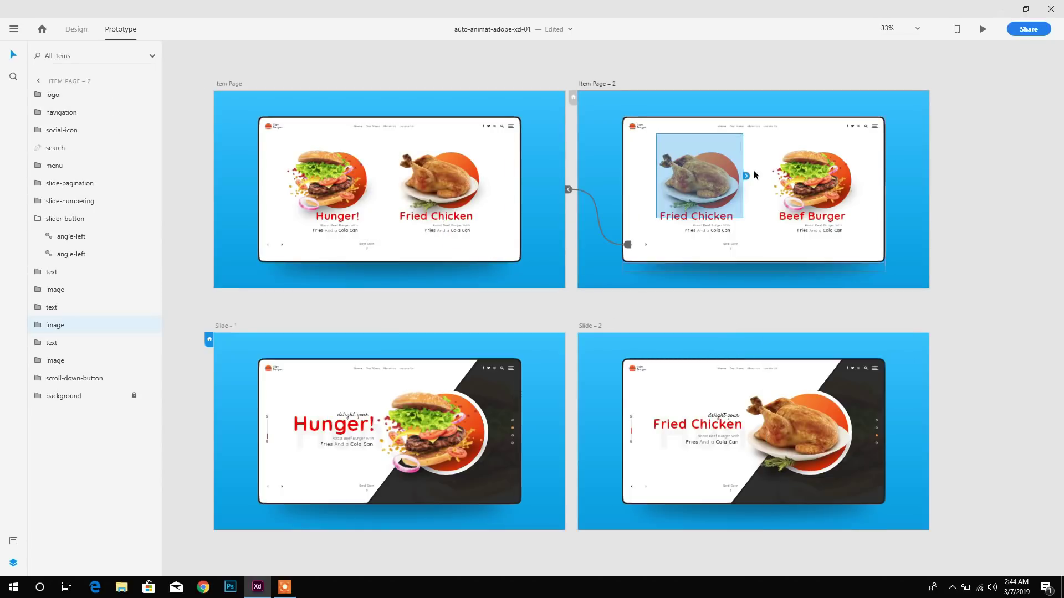
pyautogui.moveTo(746, 180); pyautogui.dragTo(743, 355)
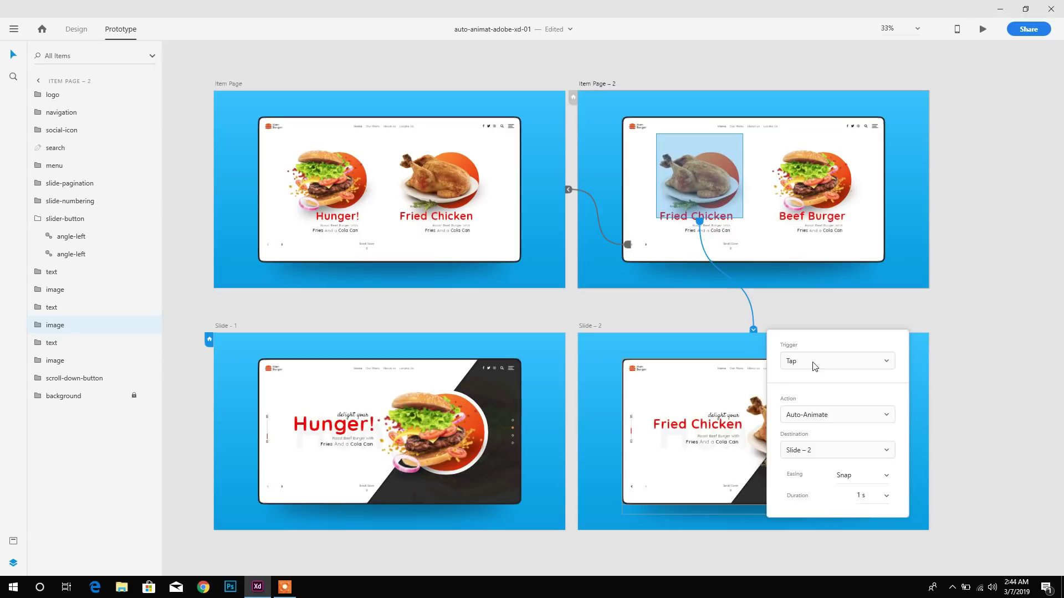
pyautogui.click(809, 426)
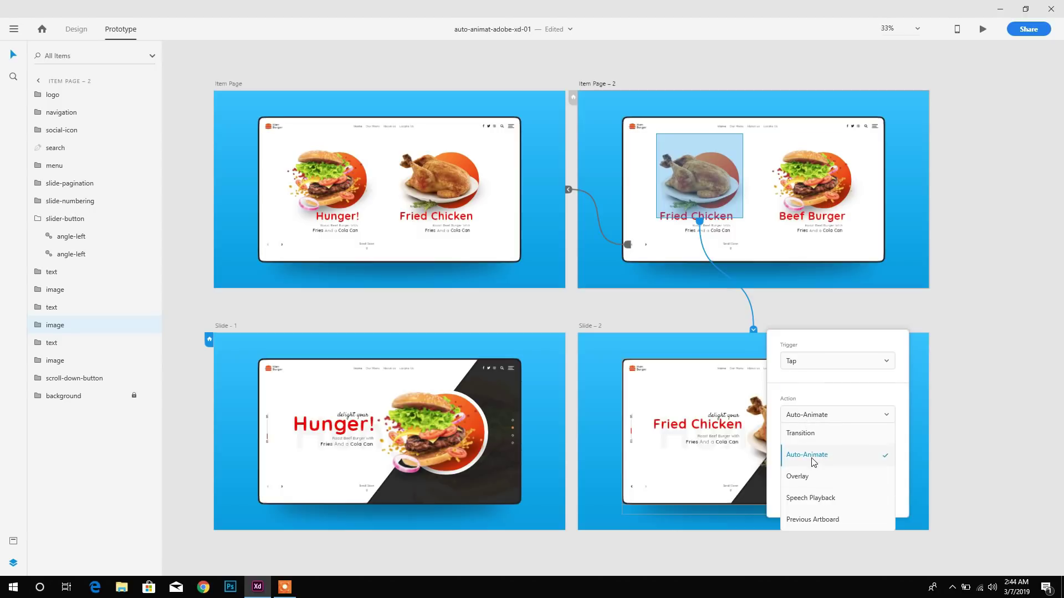
pyautogui.click(813, 460)
pyautogui.click(871, 480)
pyautogui.click(885, 477)
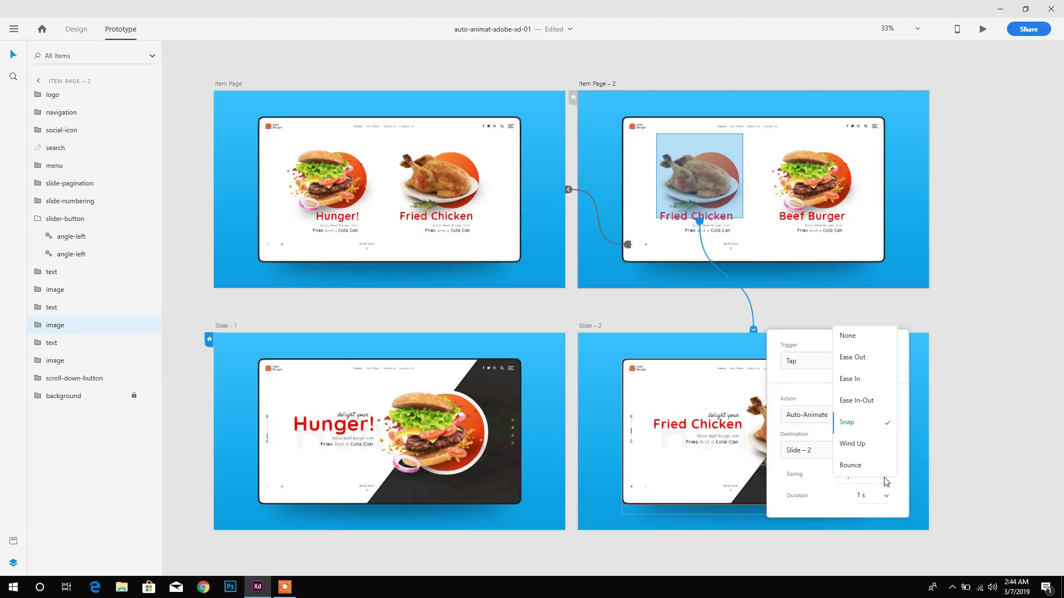
pyautogui.click(848, 429)
pyautogui.click(886, 496)
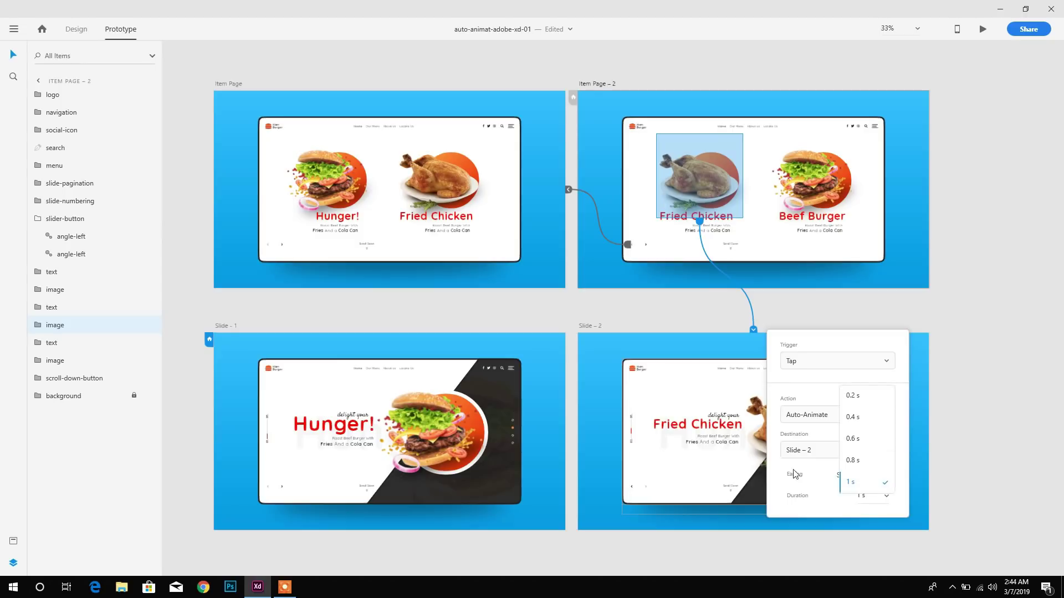
pyautogui.click(857, 489)
# - Link the Beef Burger image on Item Page – 2 to Slide - 1, using a Tap trigger and Auto-Animate with Snap easing
pyautogui.click(848, 195)
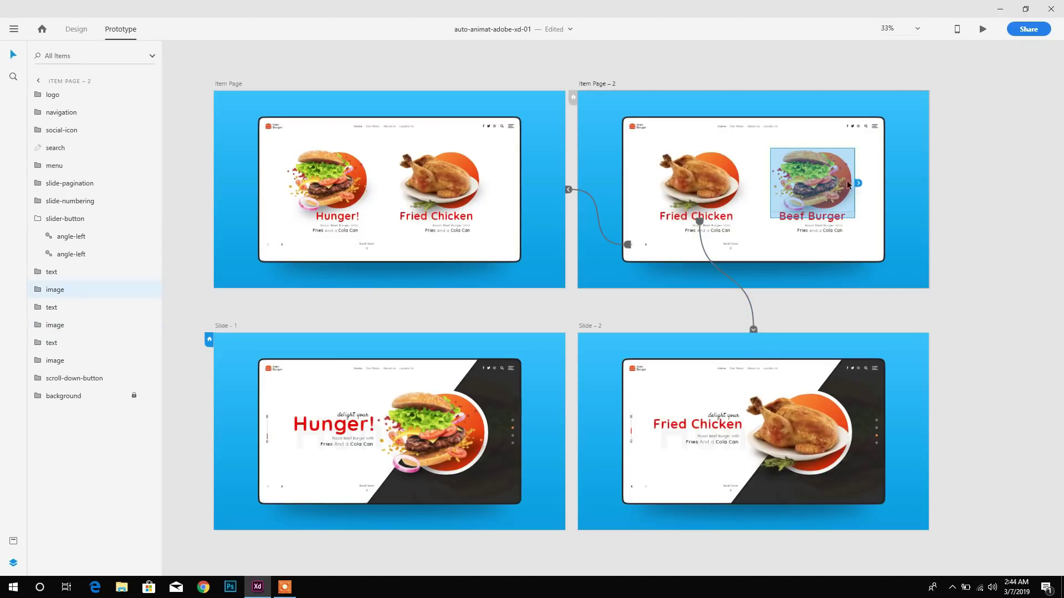
pyautogui.moveTo(857, 187); pyautogui.dragTo(494, 337)
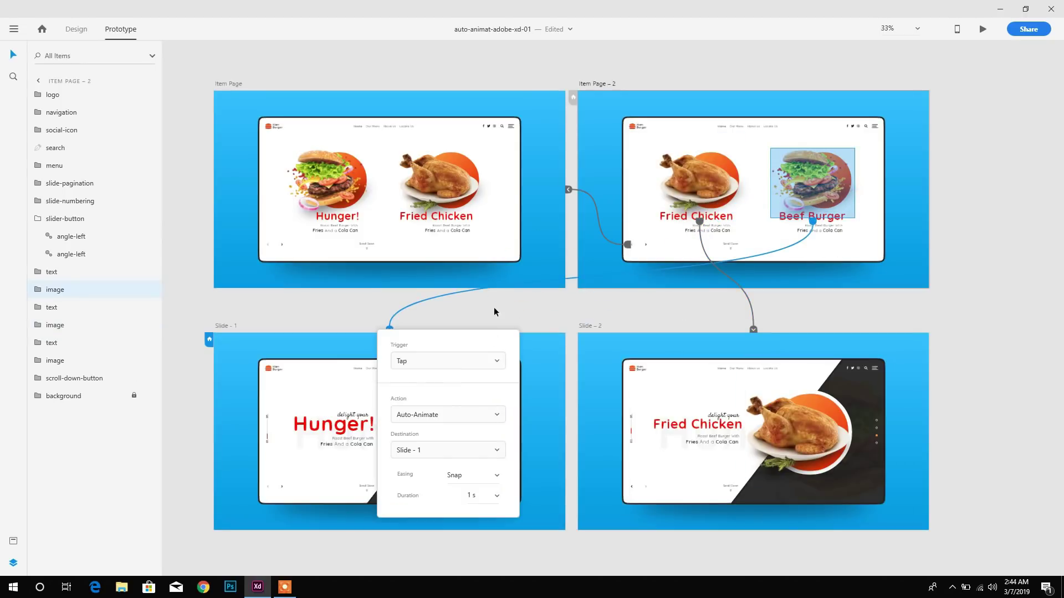
pyautogui.click(471, 361)
pyautogui.click(412, 382)
pyautogui.click(446, 415)
pyautogui.click(427, 460)
pyautogui.click(496, 474)
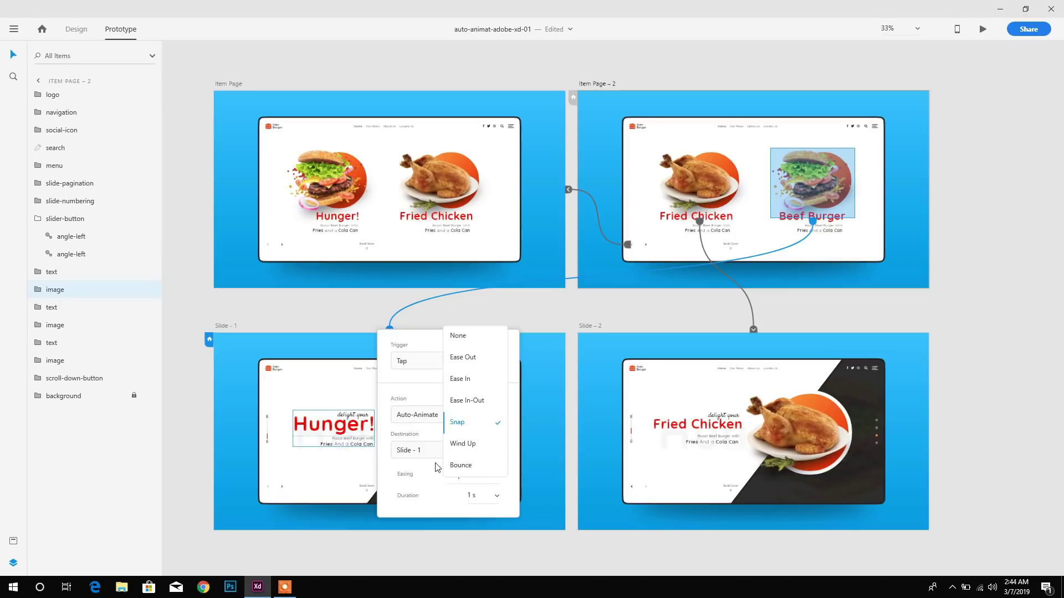
pyautogui.click(463, 421)
pyautogui.click(363, 342)
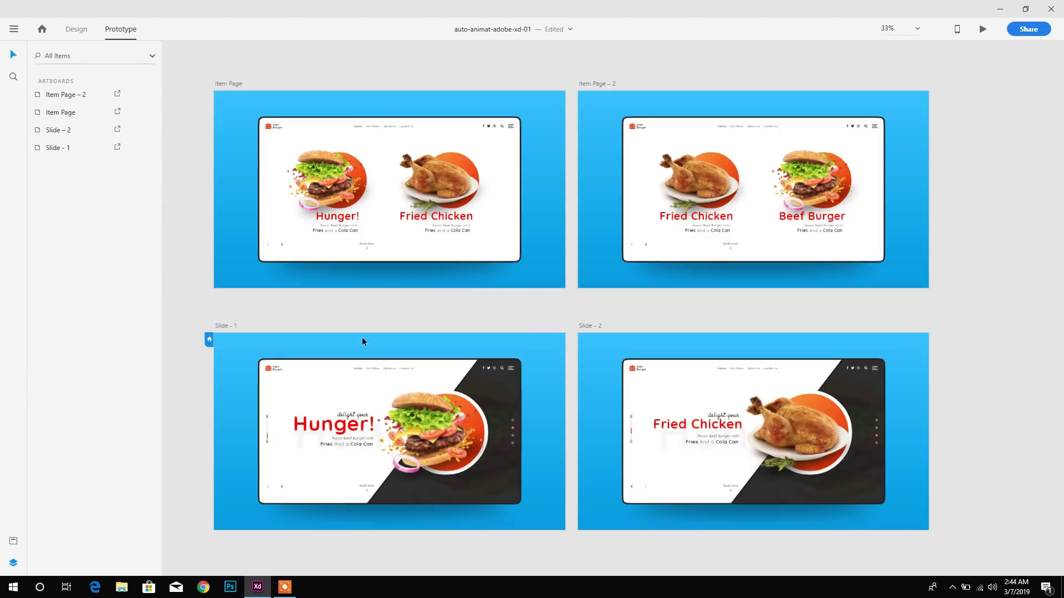
# - Preview the prototype from Item Page, testing the forward and back arrows, the Hunger! burger link and the slide arrows, and close the preview
pyautogui.click(245, 85)
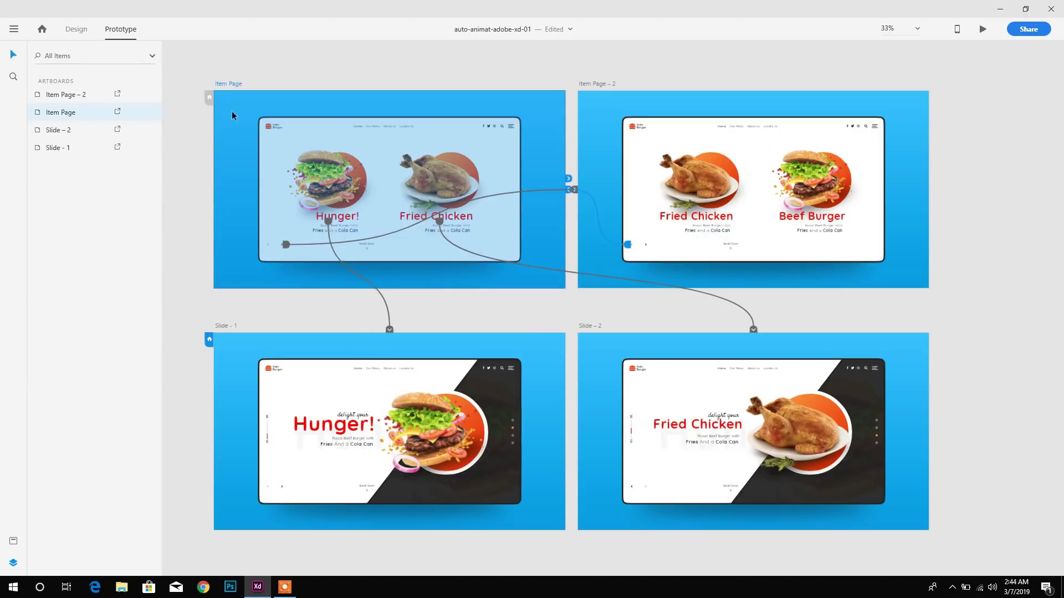
pyautogui.click(983, 29)
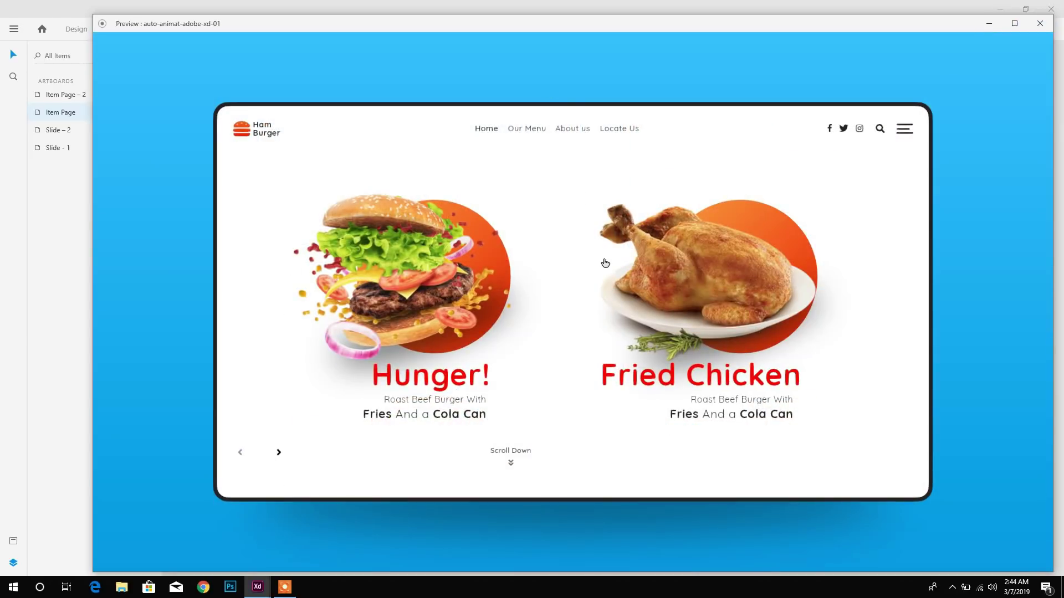
pyautogui.click(277, 451)
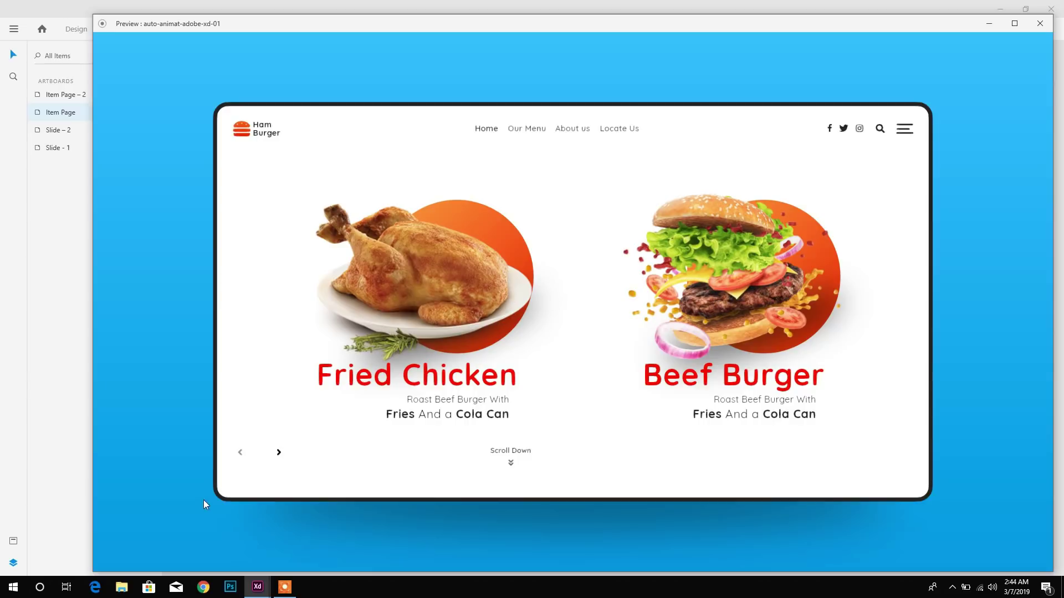
pyautogui.click(240, 452)
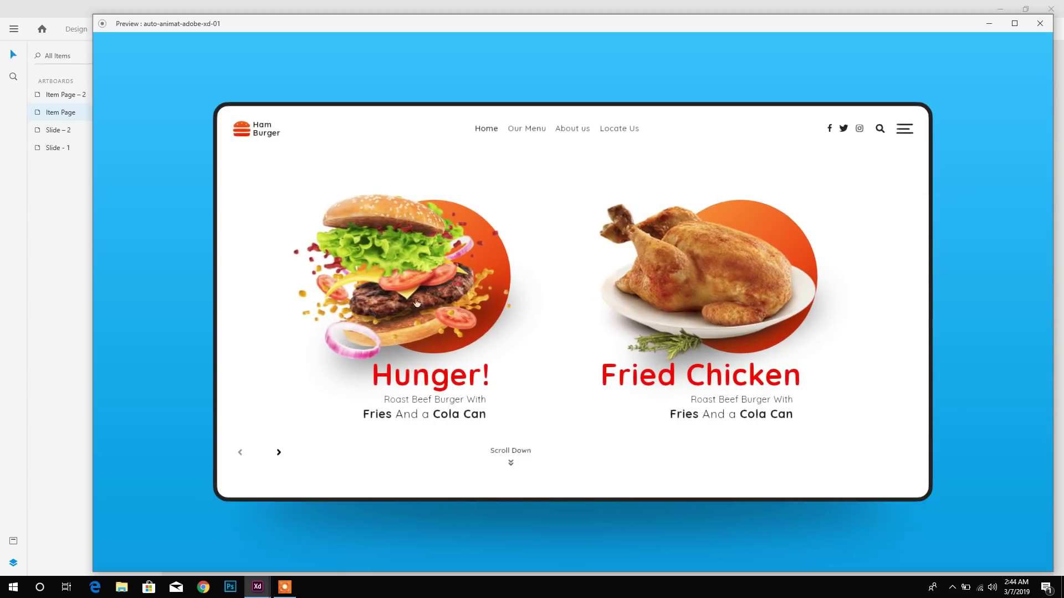
pyautogui.click(416, 285)
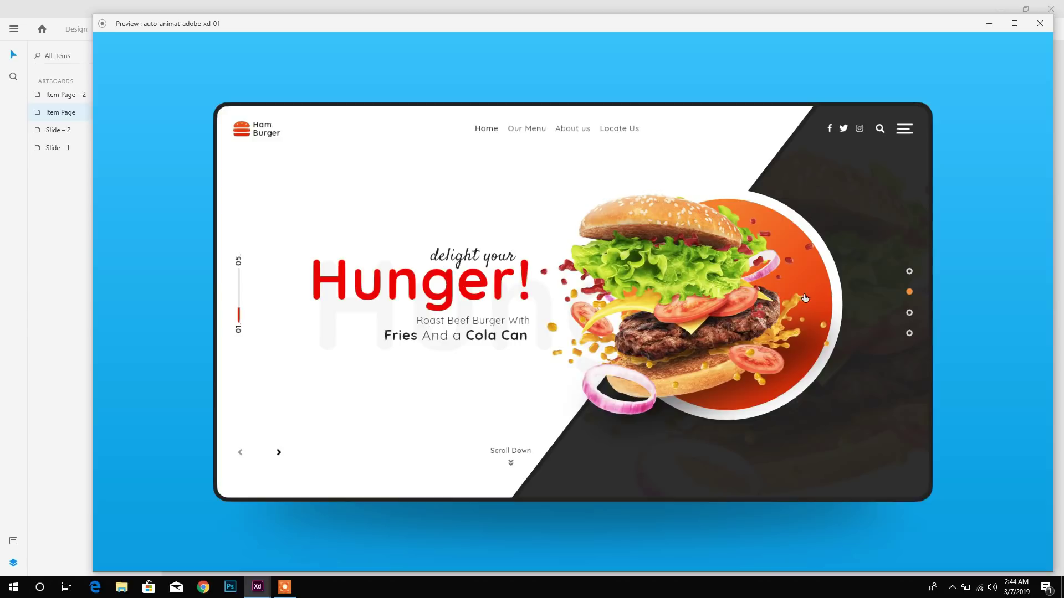
pyautogui.click(271, 456)
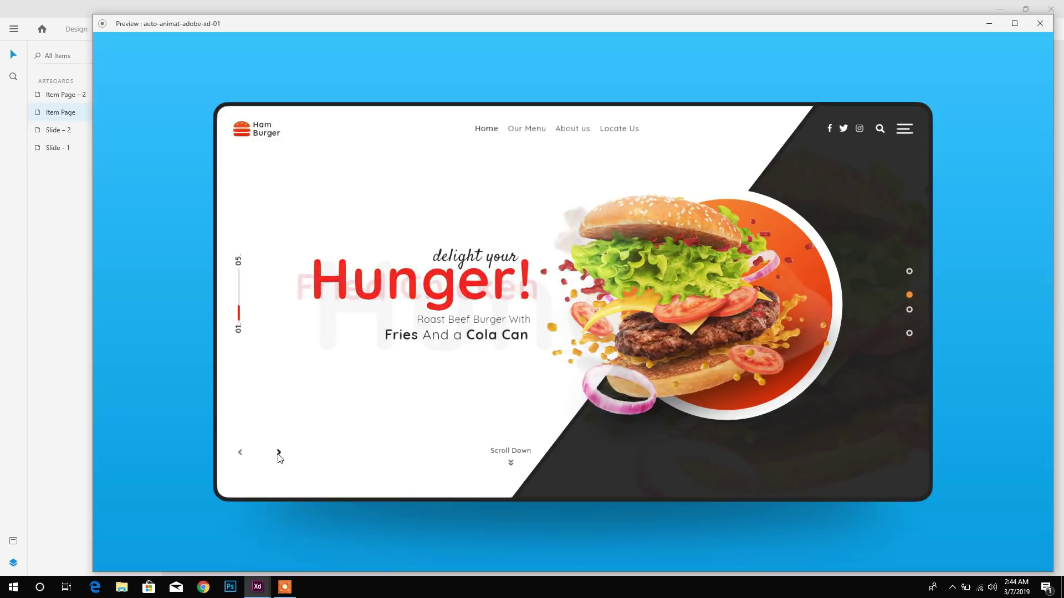
pyautogui.click(239, 454)
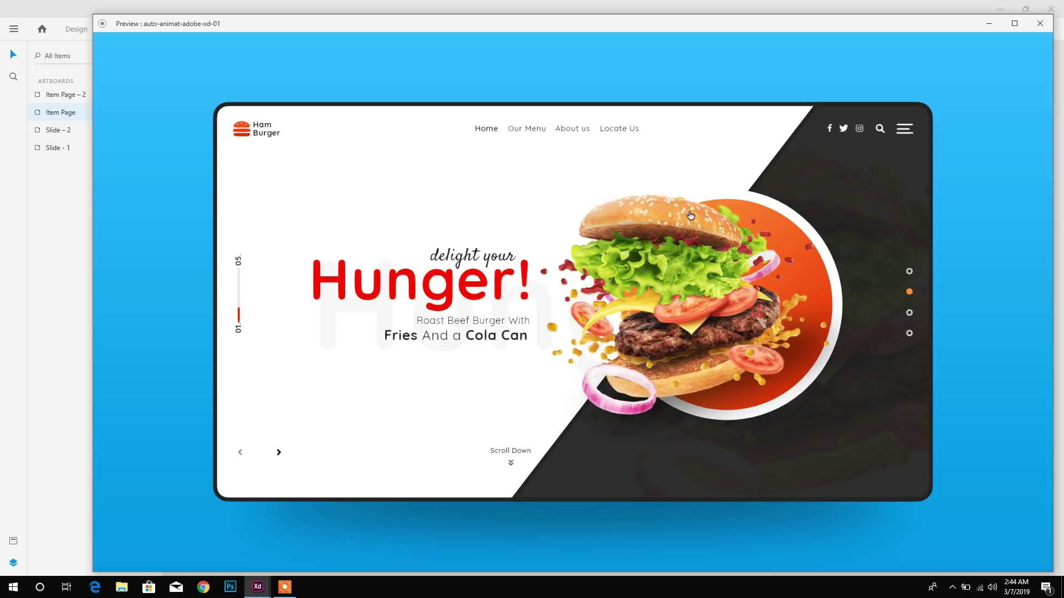
pyautogui.click(1040, 23)
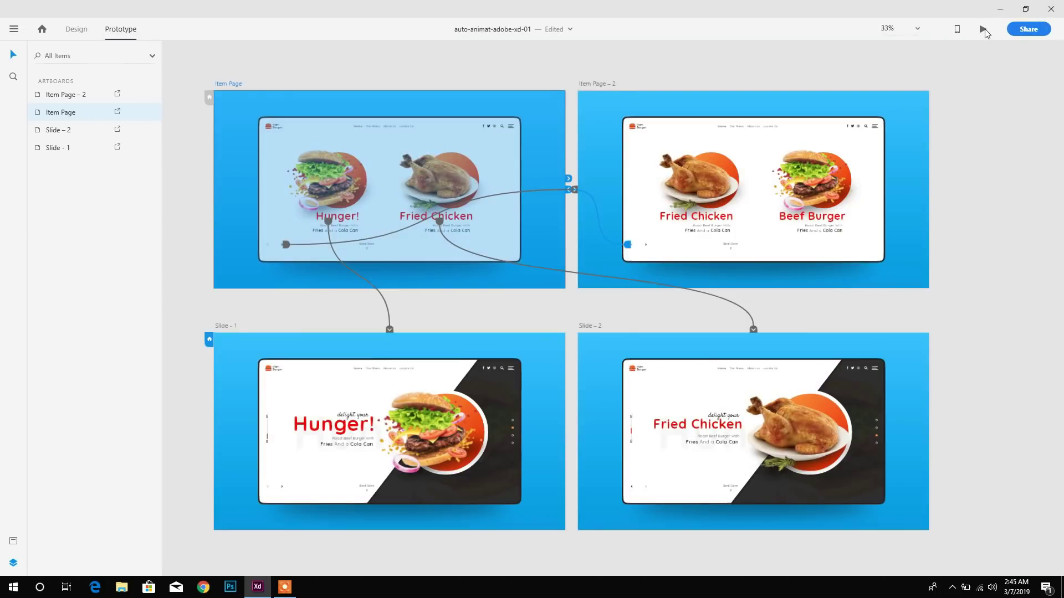
# - Preview the prototype again to test the Fried Chicken image link and the back arrow on its slide, and close the preview
pyautogui.click(984, 30)
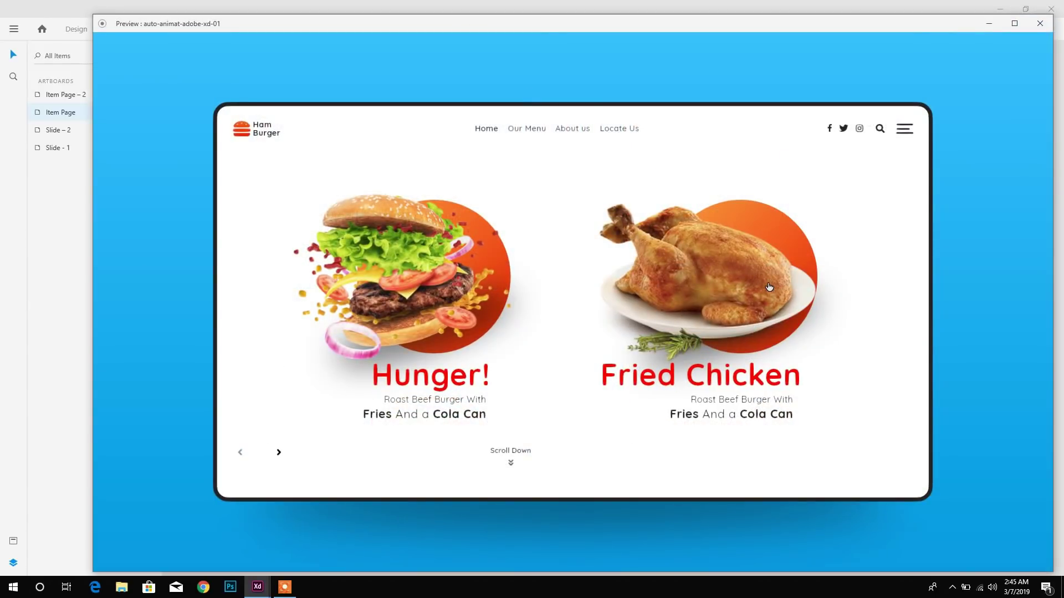
pyautogui.click(769, 286)
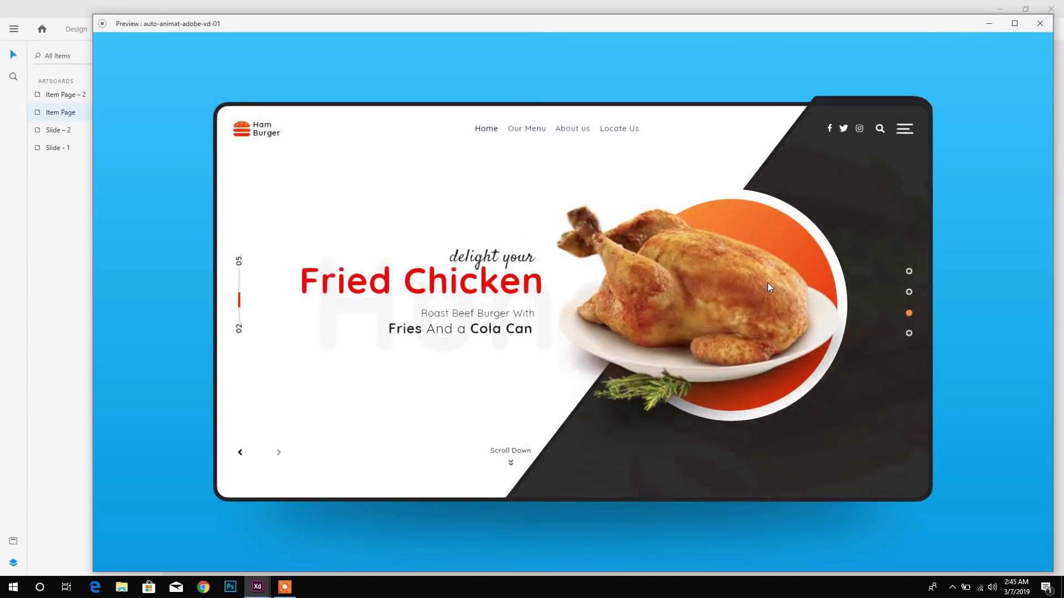
pyautogui.click(240, 451)
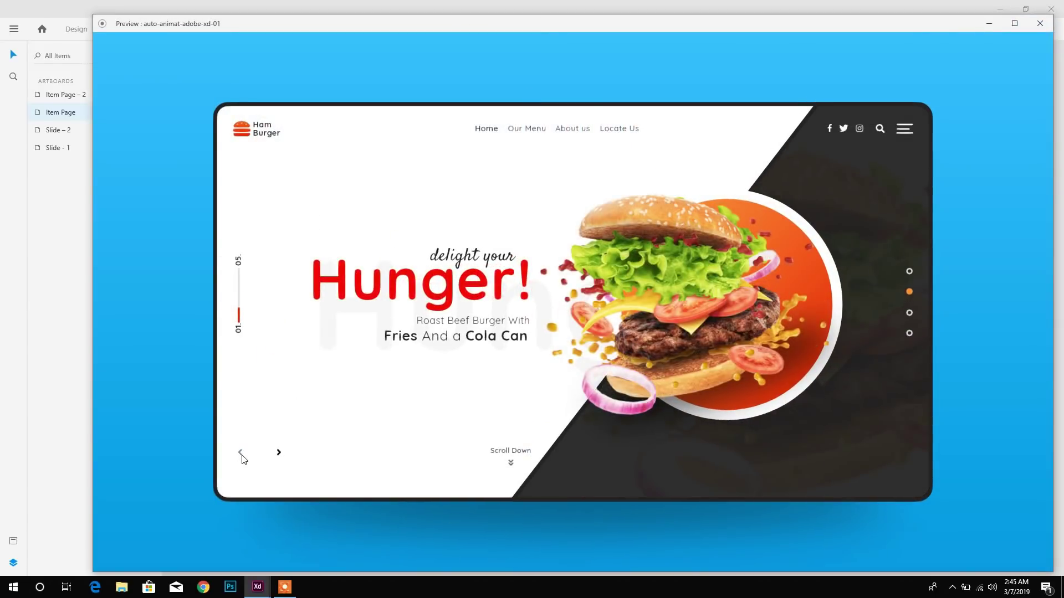
pyautogui.click(1040, 23)
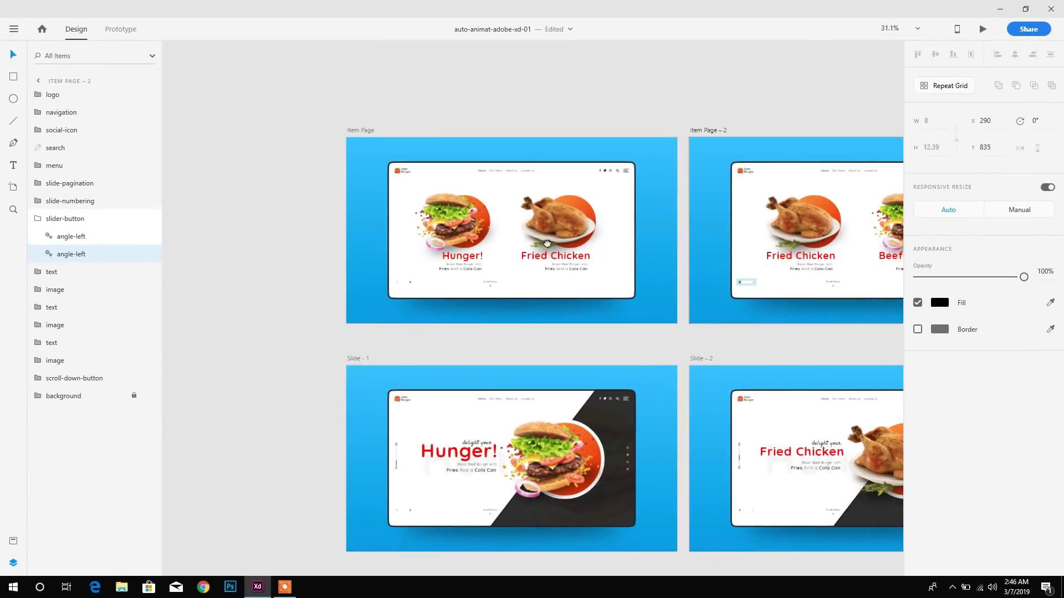
# - Copy the Item Page artboard and paste a duplicate of it onto the pasteboard
pyautogui.moveTo(457, 247); pyautogui.dragTo(556, 244)
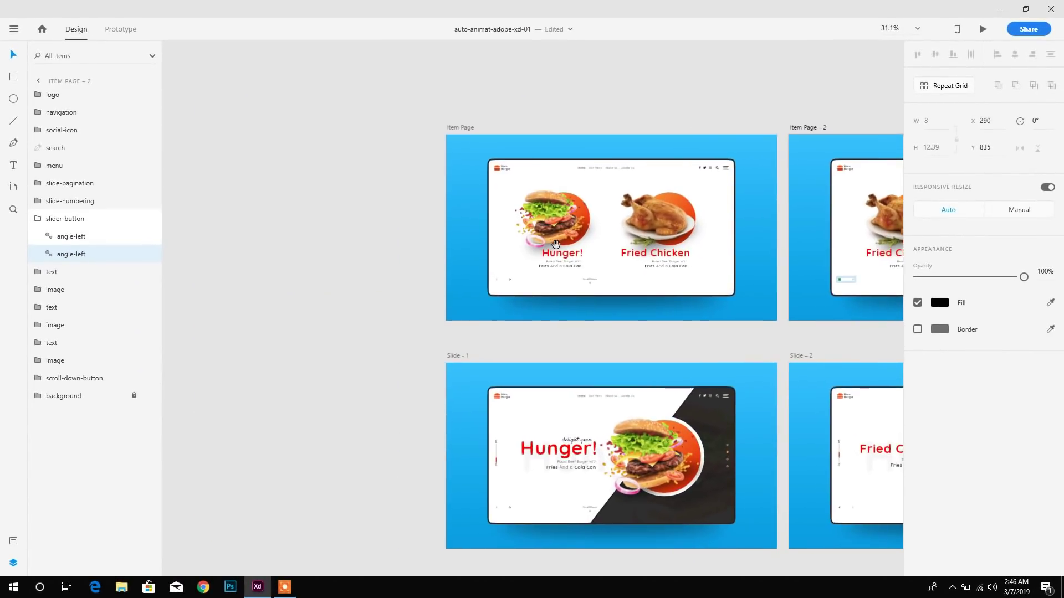
pyautogui.click(460, 128)
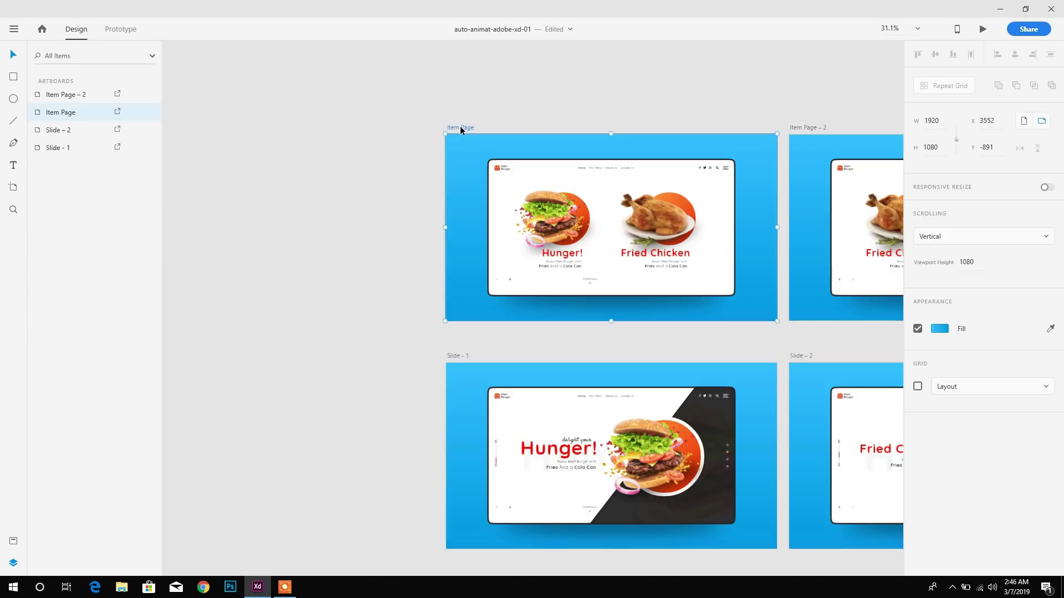
pyautogui.rightClick(460, 129)
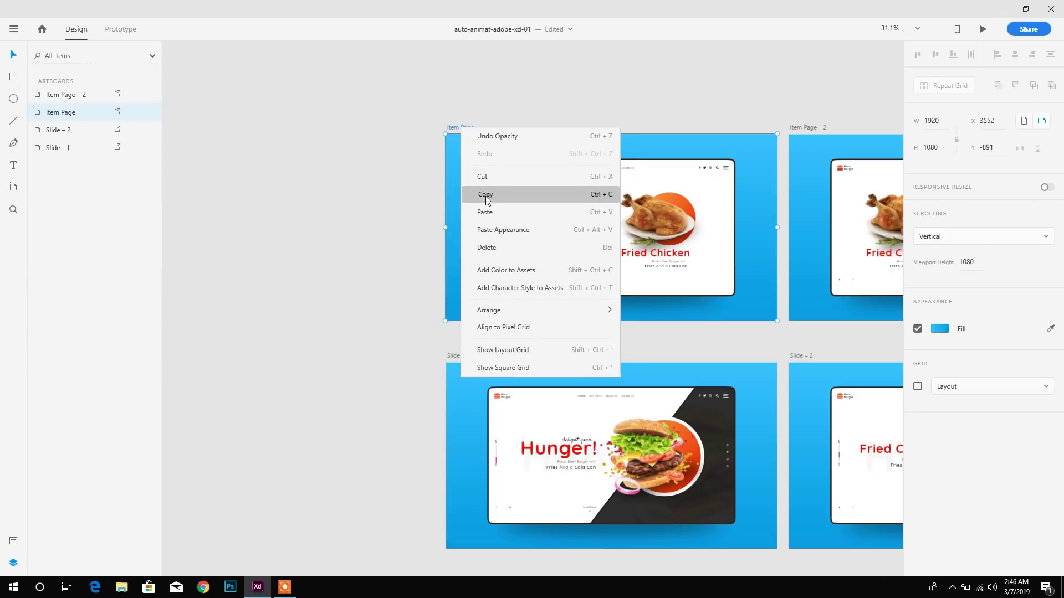
pyautogui.click(487, 195)
pyautogui.moveTo(309, 148); pyautogui.dragTo(493, 149)
pyautogui.rightClick(292, 151)
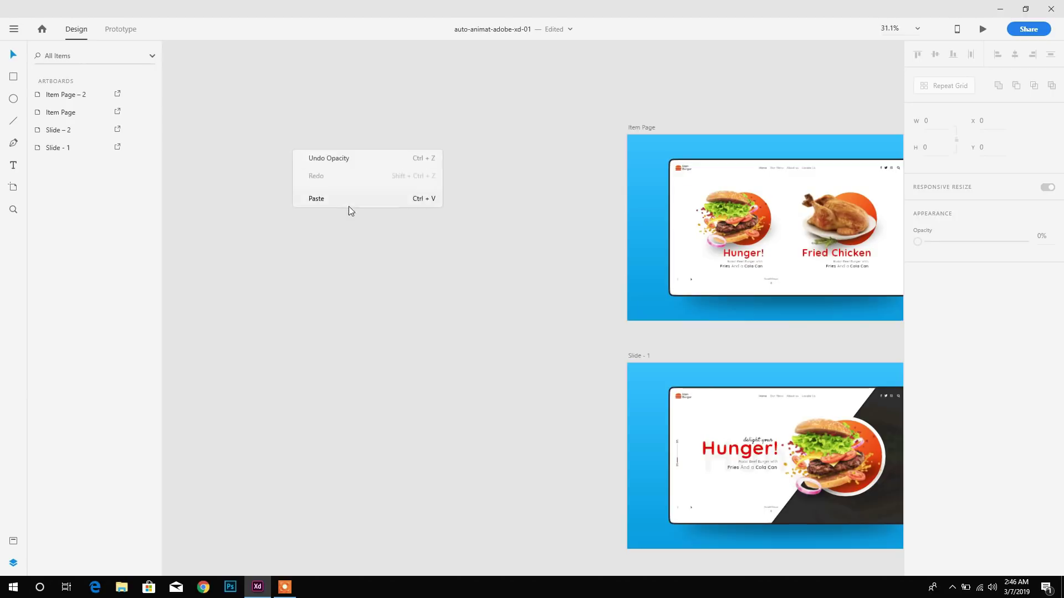
pyautogui.click(331, 203)
pyautogui.click(387, 241)
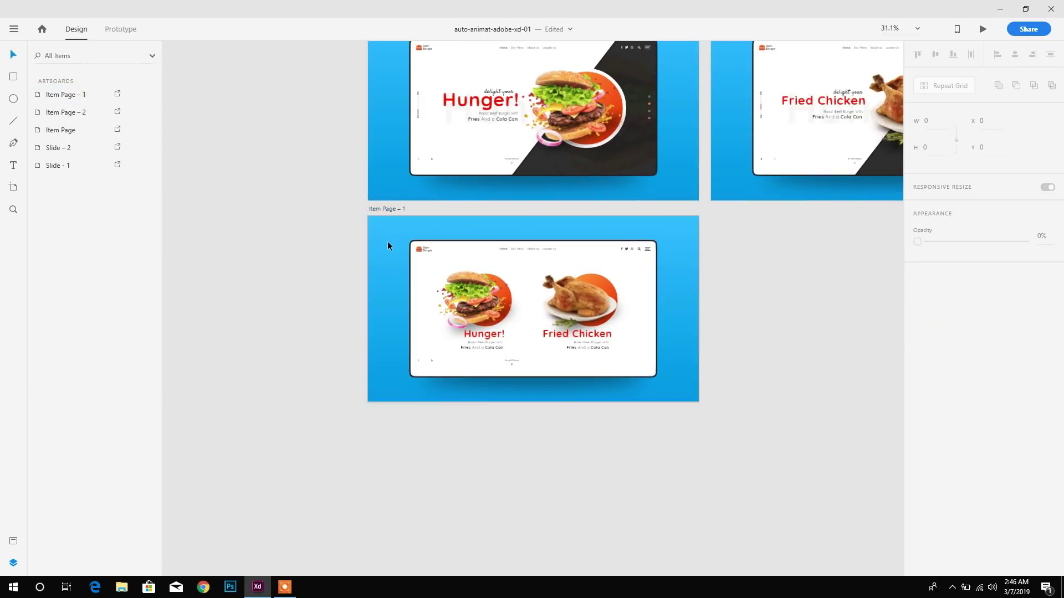
# - Move the duplicated artboard beside Item Page, on its left and level with it, at X 1474 and Y -891
pyautogui.click(387, 209)
pyautogui.moveTo(387, 209); pyautogui.dragTo(96, 80)
pyautogui.moveTo(292, 213); pyautogui.dragTo(590, 468)
pyautogui.moveTo(404, 335); pyautogui.dragTo(356, 61)
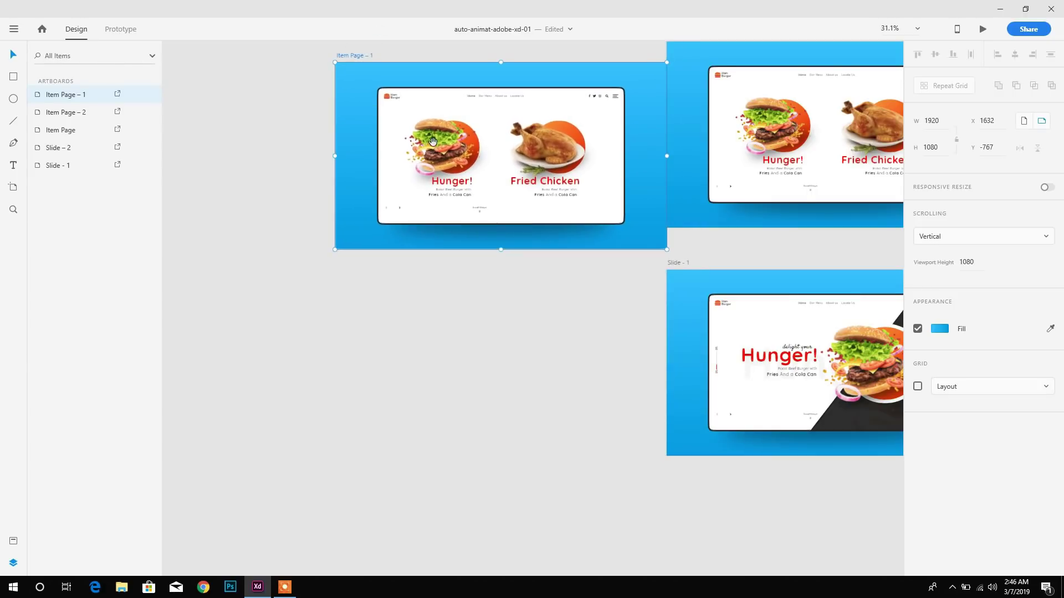
pyautogui.scroll(3, 404, 263)
pyautogui.moveTo(364, 223); pyautogui.dragTo(337, 199)
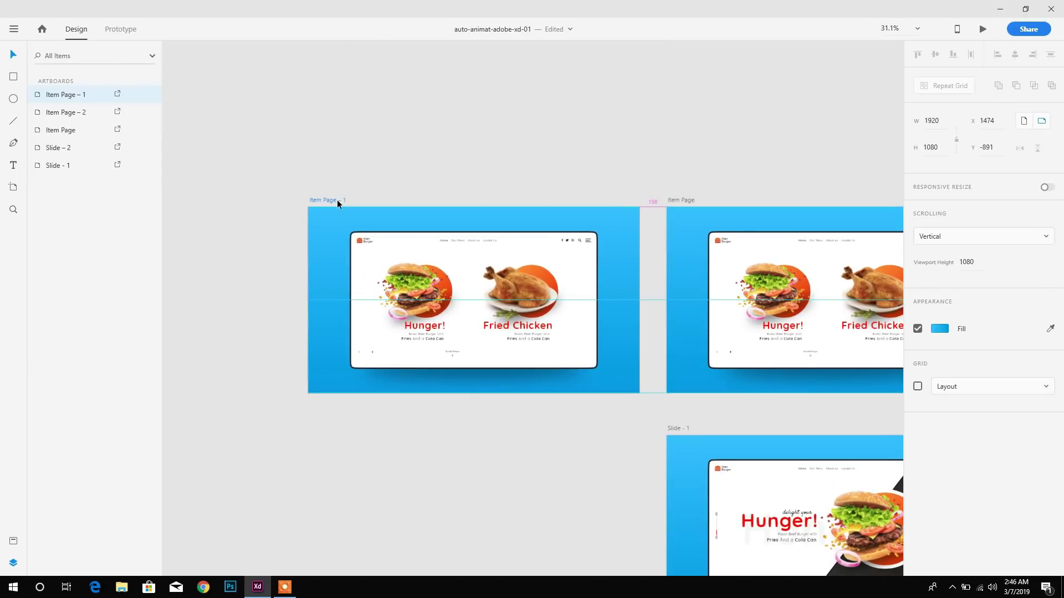
# - Rename the duplicated artboard as Home
pyautogui.doubleClick(326, 200)
pyautogui.write('Index')
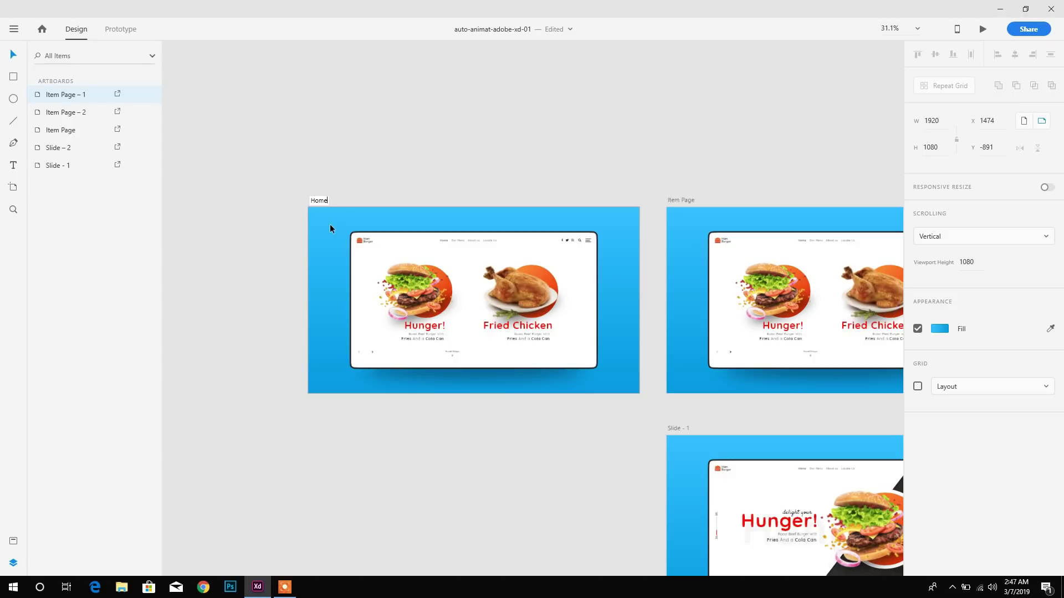
pyautogui.press('Return')
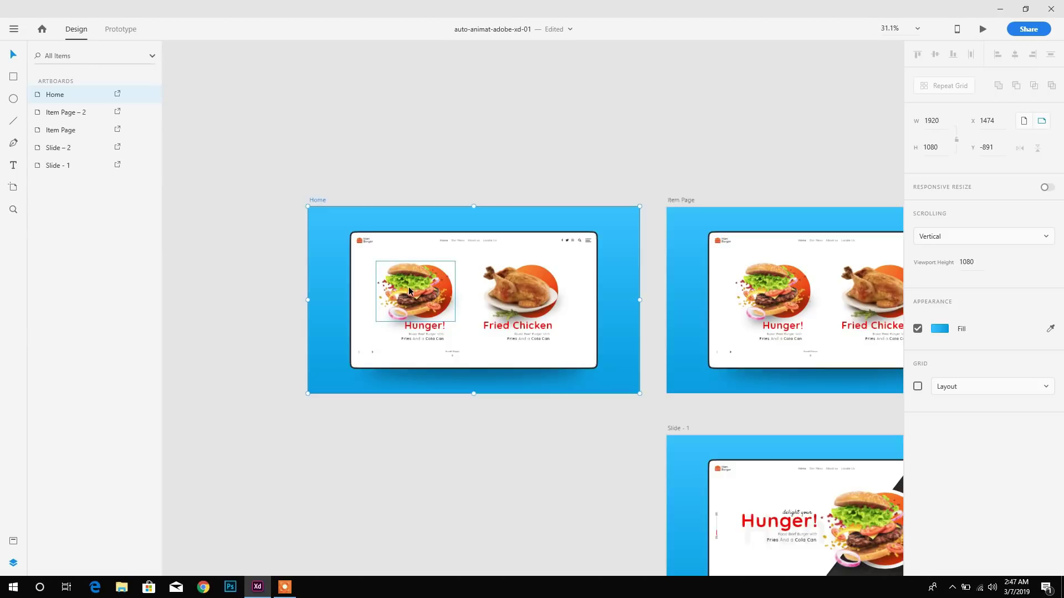
# - Move the slider-button arrows on the Home artboard down to Y 935 and set their opacity to 0%
pyautogui.hotkey('ctrl', '=')
pyautogui.moveTo(423, 306); pyautogui.dragTo(511, 251)
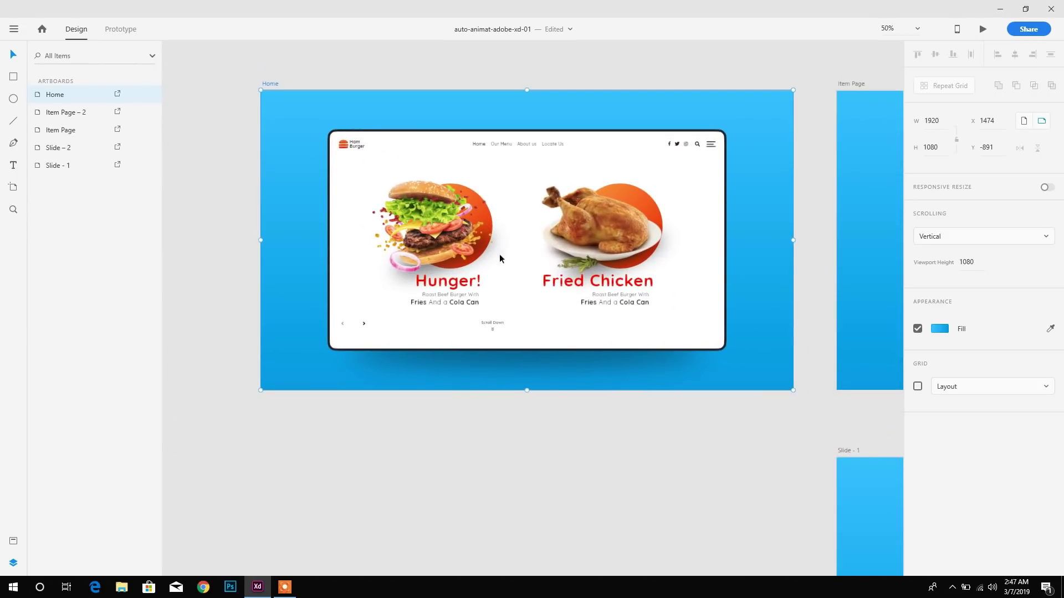
pyautogui.click(364, 324)
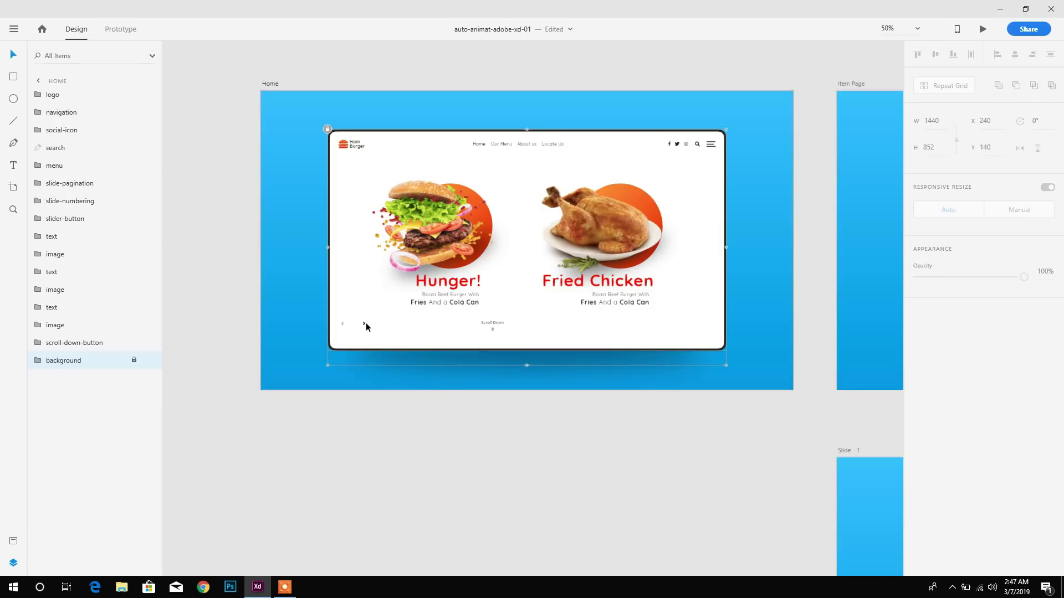
pyautogui.hotkey('ctrl', '=')
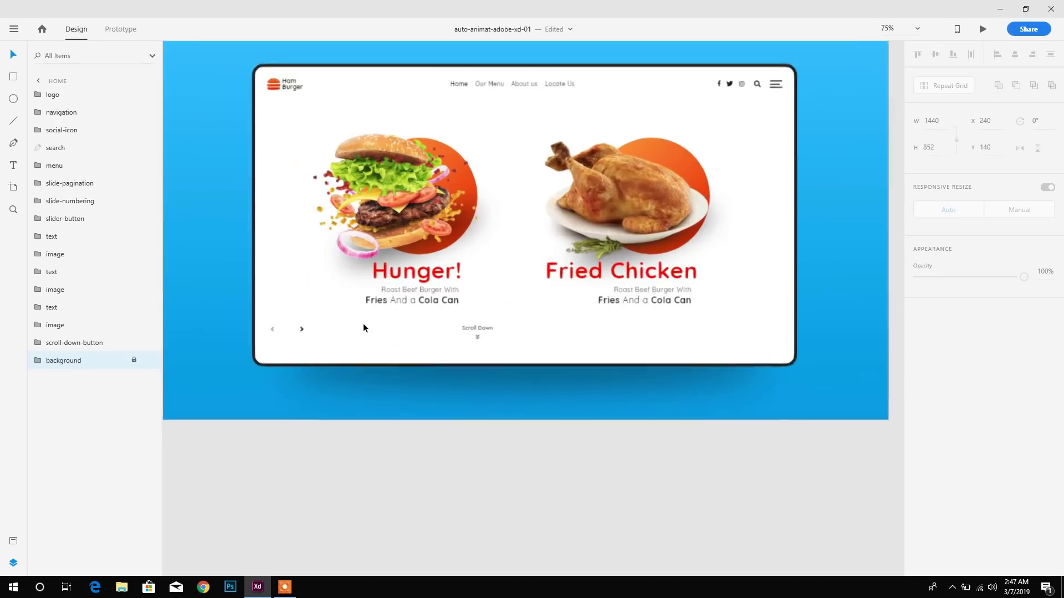
pyautogui.moveTo(364, 323); pyautogui.dragTo(493, 334)
pyautogui.hotkey('ctrl', '=')
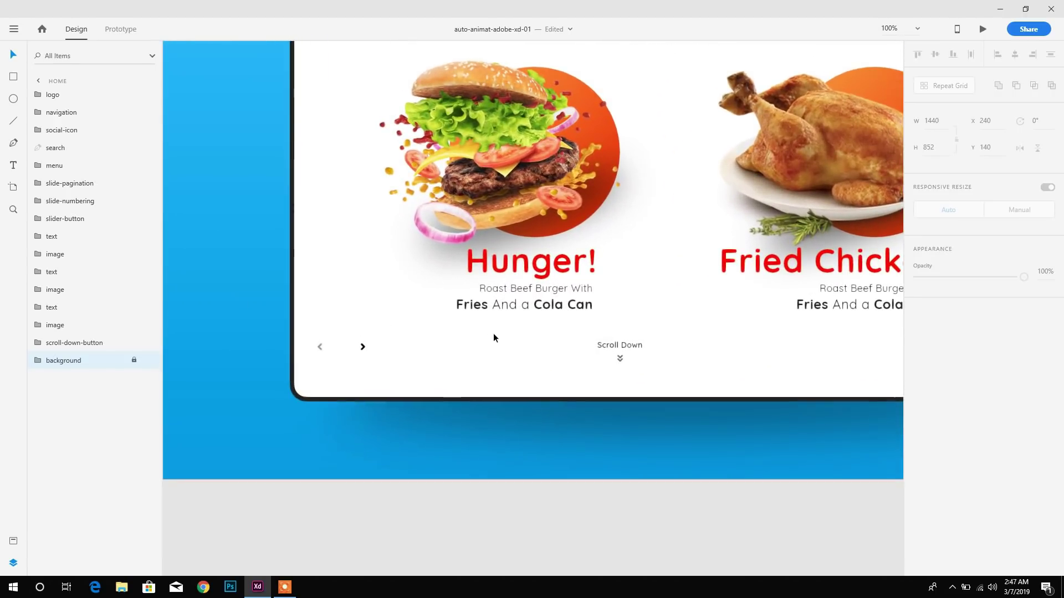
pyautogui.click(361, 349)
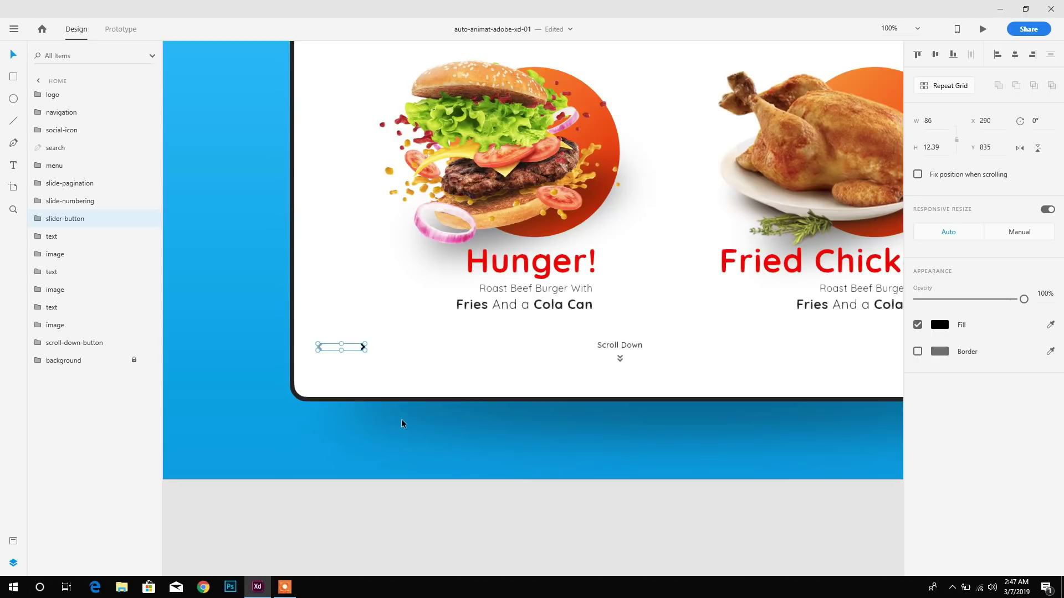
pyautogui.hotkey('shift', 'Down')
pyautogui.hotkey('shift', 'Down')
pyautogui.hotkey('shift', 'Down')
pyautogui.hotkey('shift', 'Down')
pyautogui.hotkey('shift', 'Down')
pyautogui.hotkey('shift', 'Down')
pyautogui.hotkey('shift', 'Down')
pyautogui.hotkey('shift', 'Down')
pyautogui.hotkey('shift', 'Down')
pyautogui.hotkey('shift', 'Down')
pyautogui.moveTo(1020, 305); pyautogui.dragTo(911, 304)
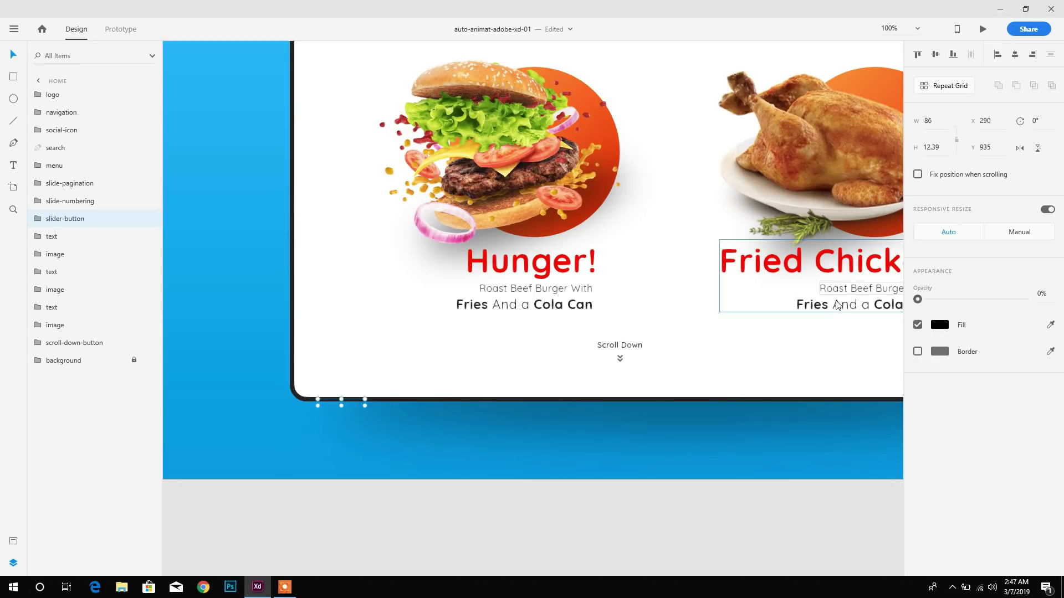
# - Move Home's burger image and Hunger! text together straight down past the artboard's lower edge and set their opacity to 0%
pyautogui.hotkey('ctrl', '-')
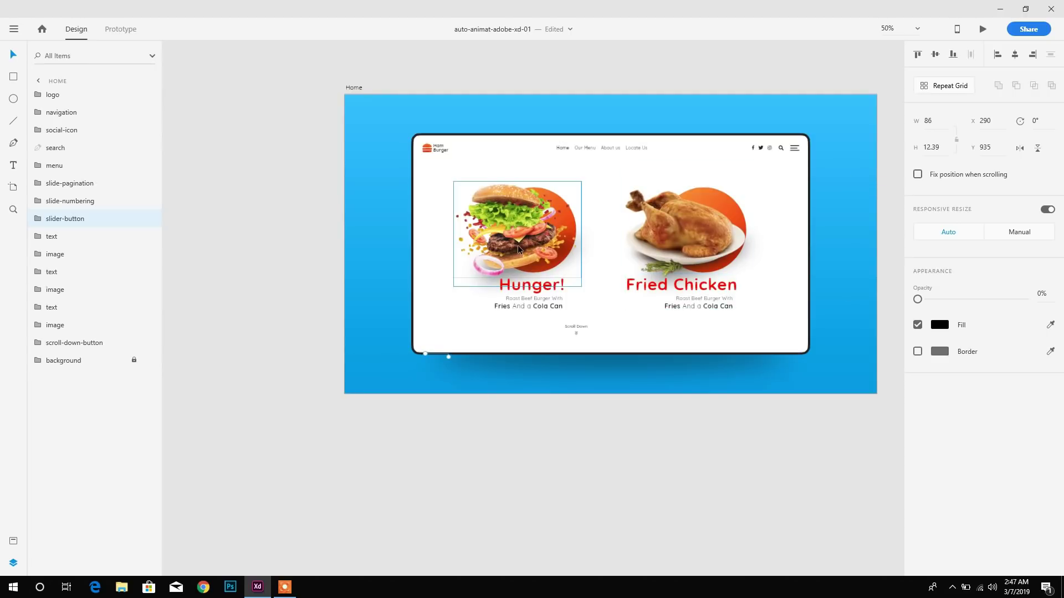
pyautogui.click(526, 250)
pyautogui.keyDown('shift'); pyautogui.click(525, 289); pyautogui.keyUp('shift')
pyautogui.moveTo(527, 248); pyautogui.dragTo(527, 386)
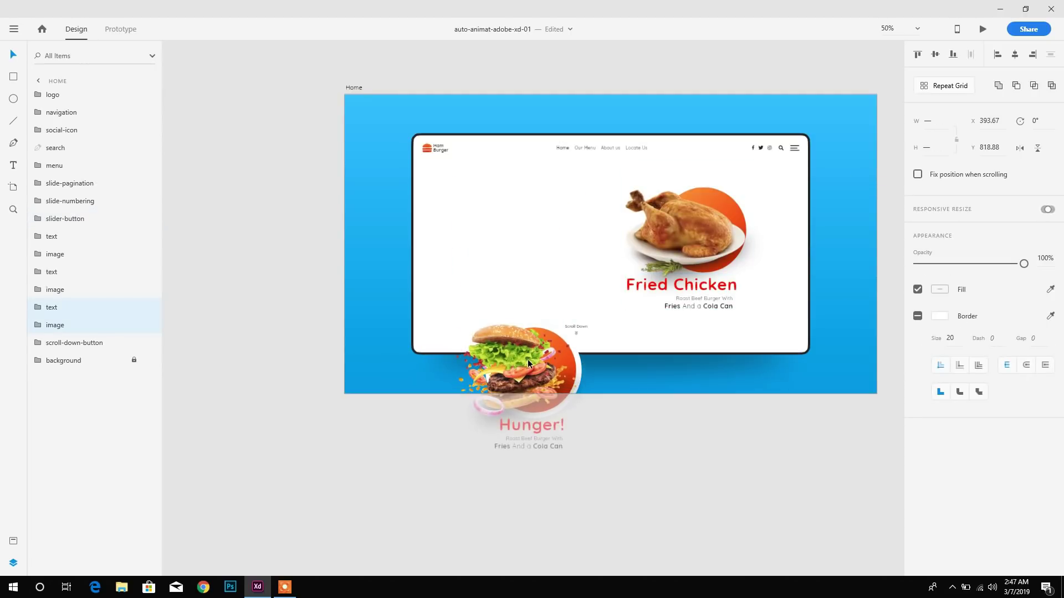
pyautogui.moveTo(1024, 241); pyautogui.dragTo(911, 242)
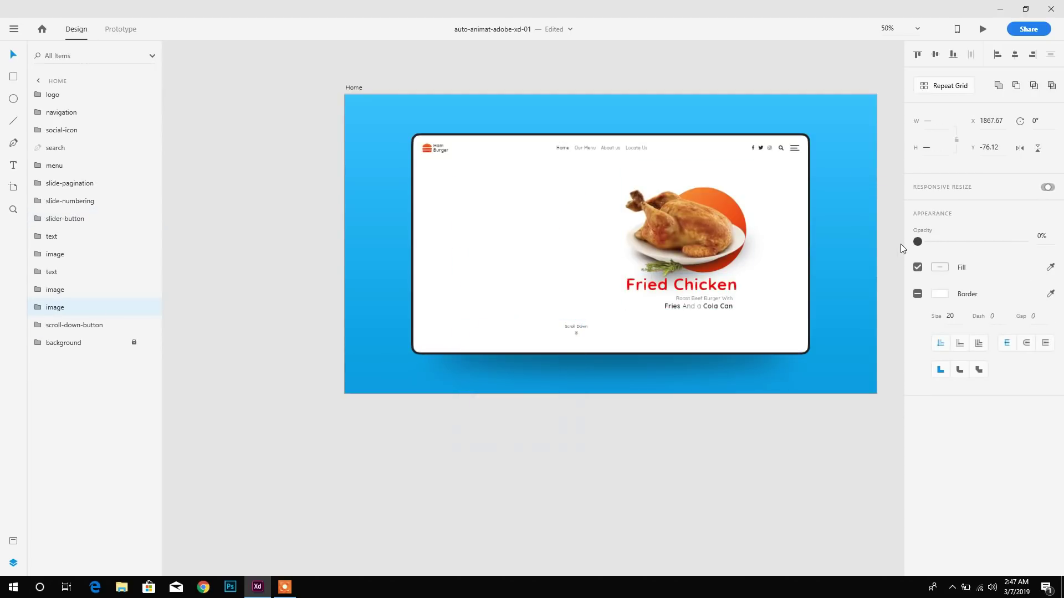
# - Move Home's Fried Chicken image and text together straight up toward the artboard's upper edge and set their opacity to 0%
pyautogui.click(690, 250)
pyautogui.keyDown('shift'); pyautogui.click(699, 297); pyautogui.keyUp('shift')
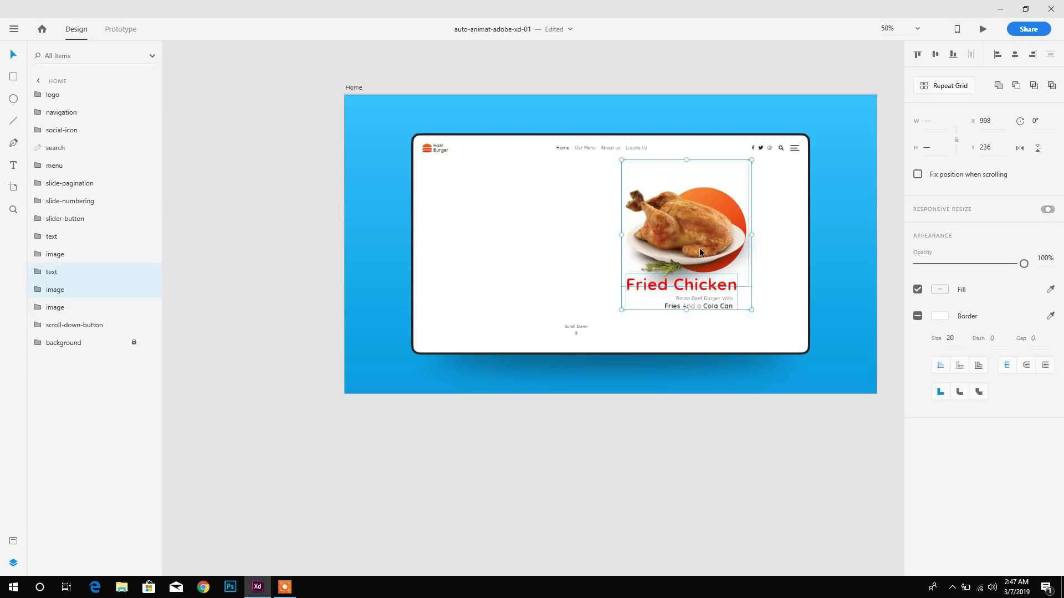
pyautogui.moveTo(700, 247); pyautogui.dragTo(703, 105)
pyautogui.moveTo(1024, 264); pyautogui.dragTo(916, 264)
pyautogui.click(674, 227)
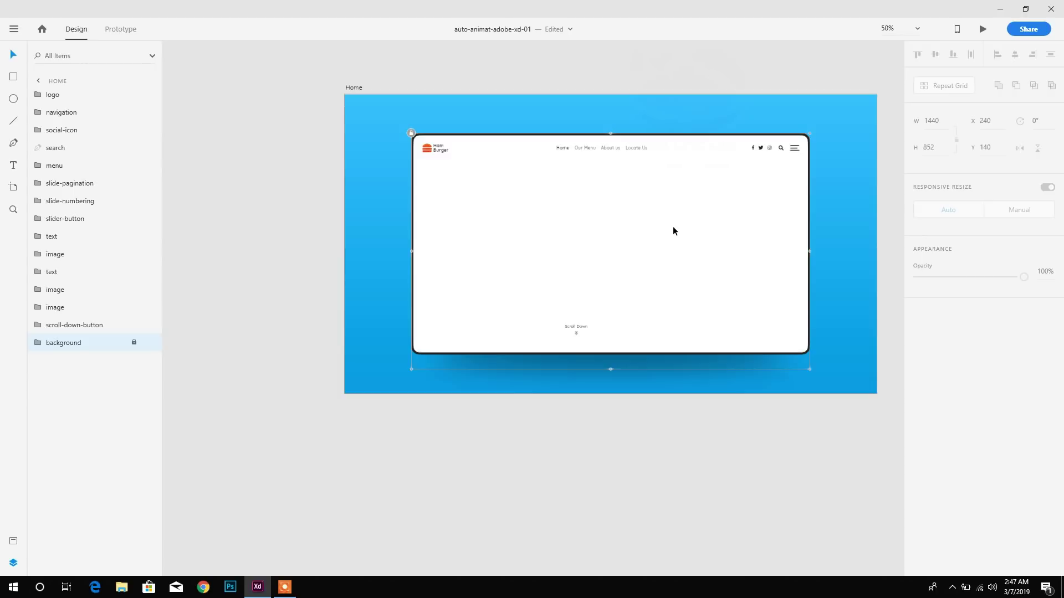
# - Link the Home artboard to Item Page in prototype mode with a Time trigger and a 0.8 s delay
pyautogui.hotkey('ctrl', '0')
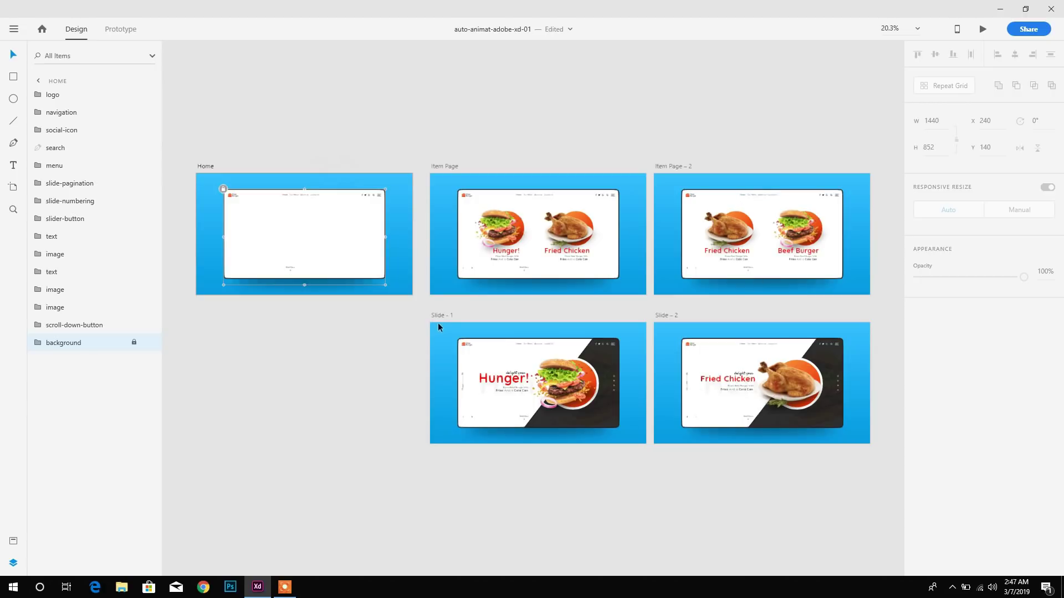
pyautogui.click(121, 30)
pyautogui.click(338, 179)
pyautogui.click(203, 166)
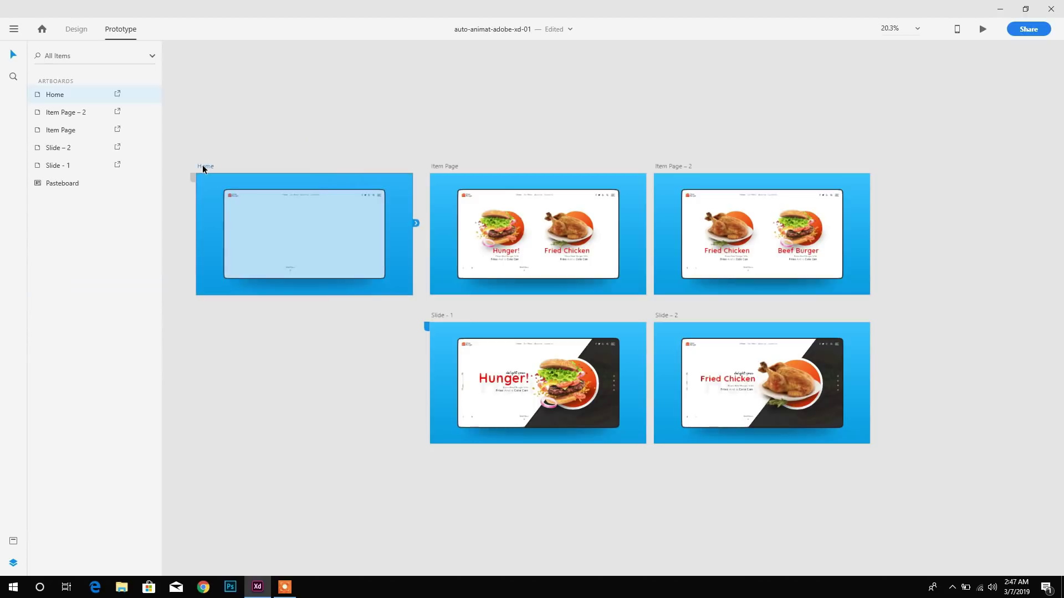
pyautogui.moveTo(416, 224); pyautogui.dragTo(441, 238)
pyautogui.click(454, 279)
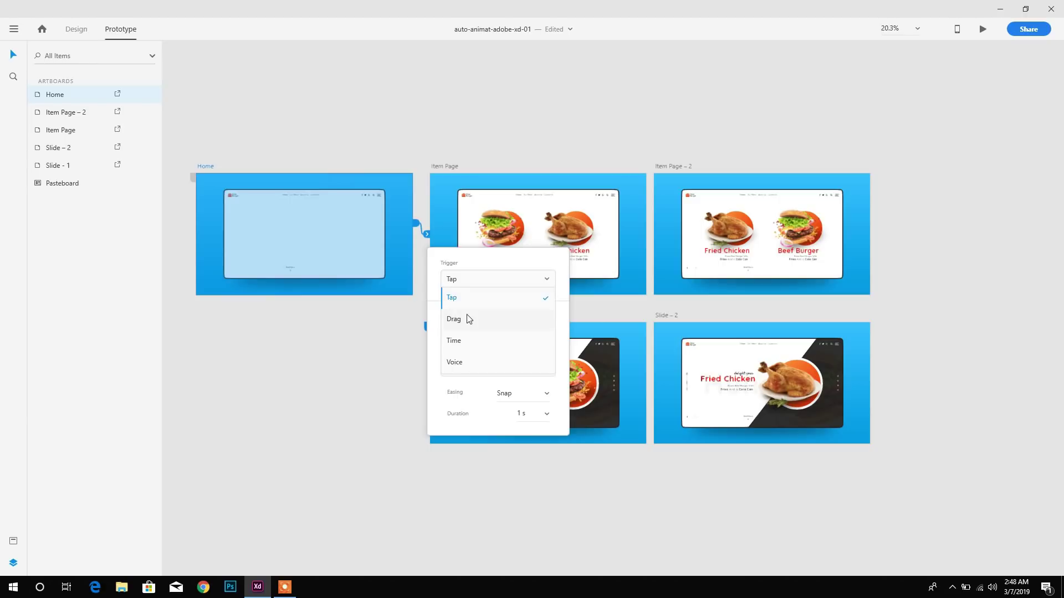
pyautogui.click(455, 344)
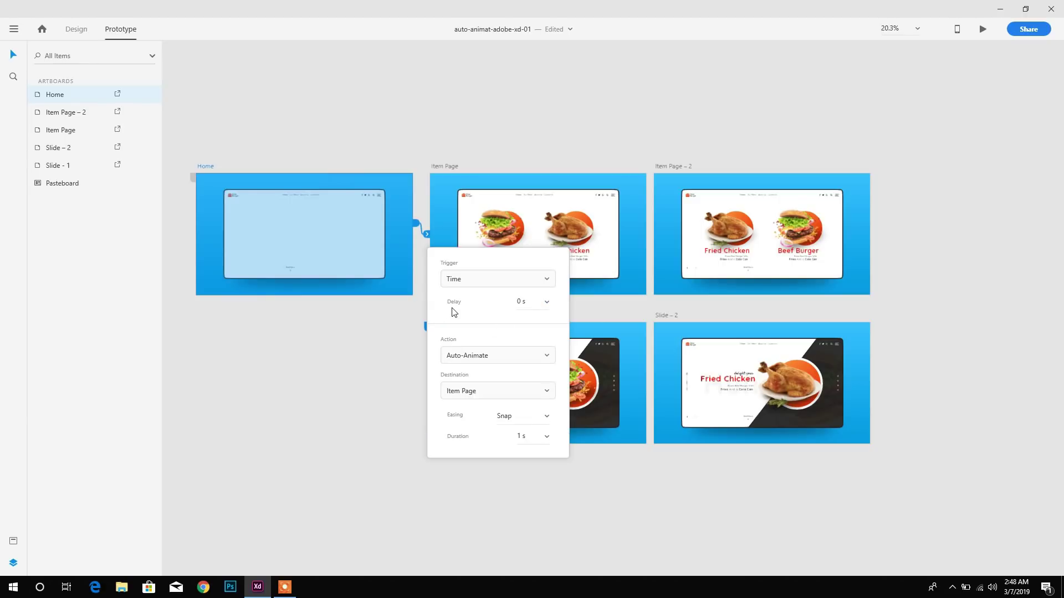
pyautogui.click(550, 307)
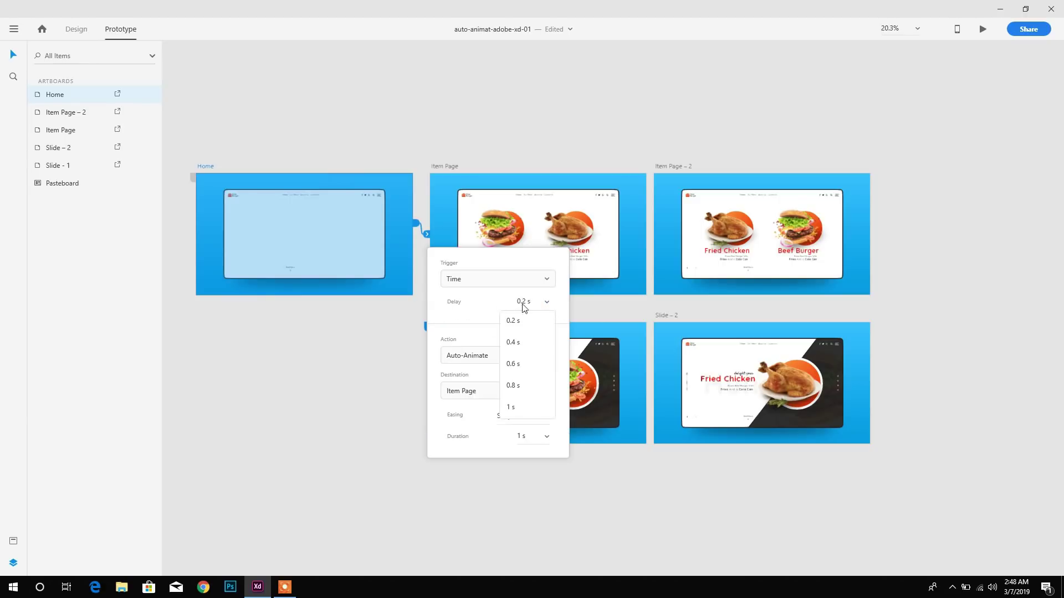
pyautogui.click(524, 386)
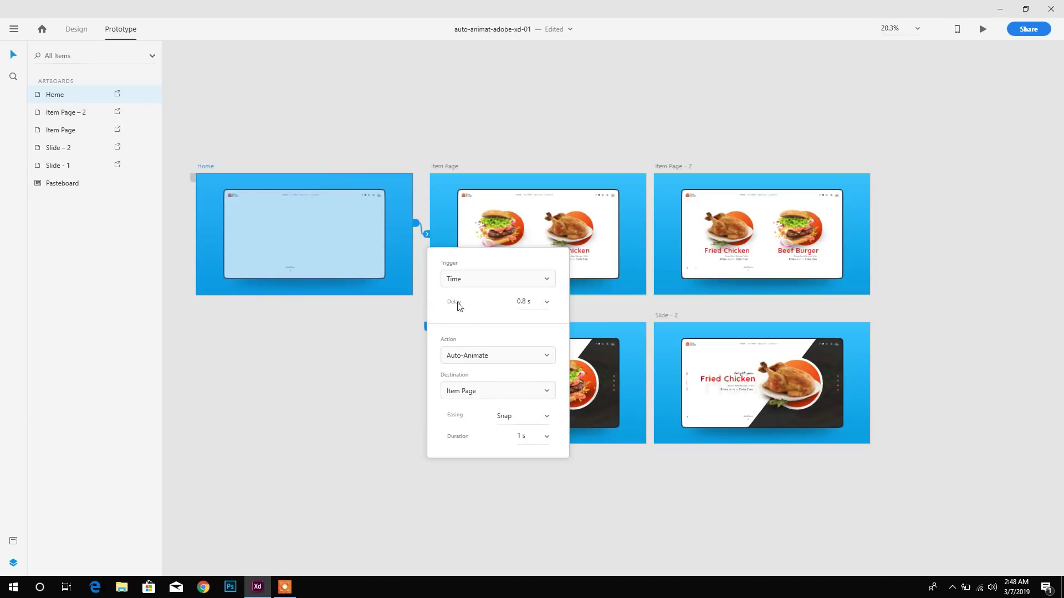
# - Keep the Home link's action as Auto-Animate with Snap easing, and set its duration to 2 s
pyautogui.click(474, 358)
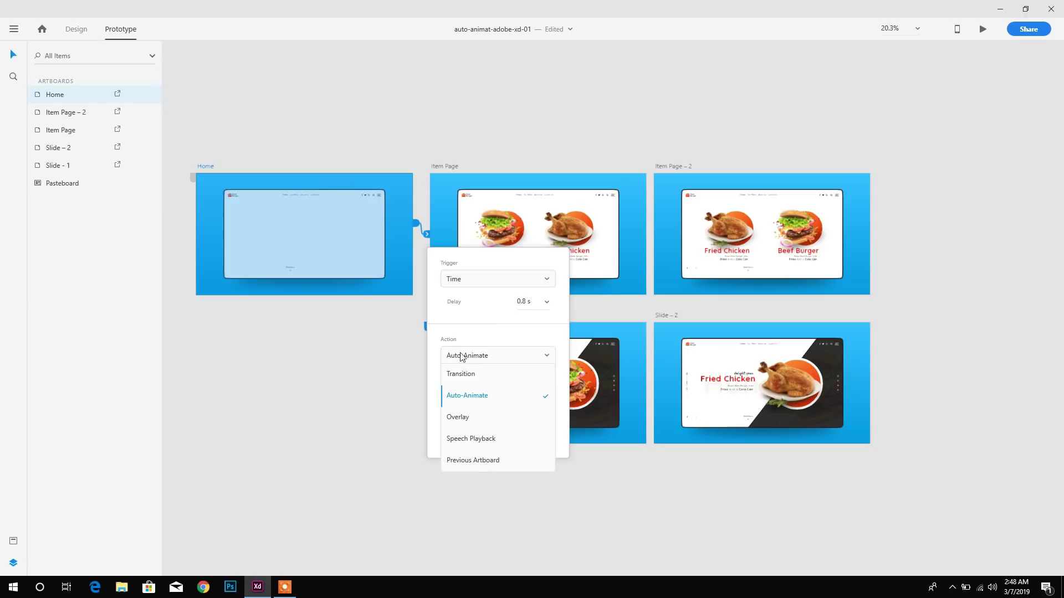
pyautogui.click(466, 395)
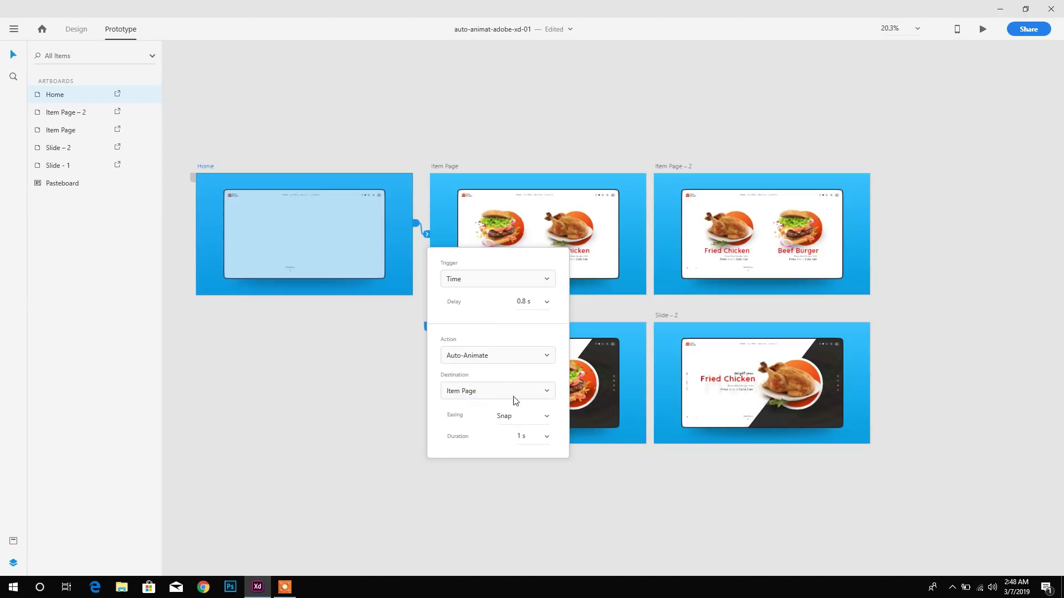
pyautogui.click(550, 420)
pyautogui.click(507, 369)
pyautogui.click(493, 436)
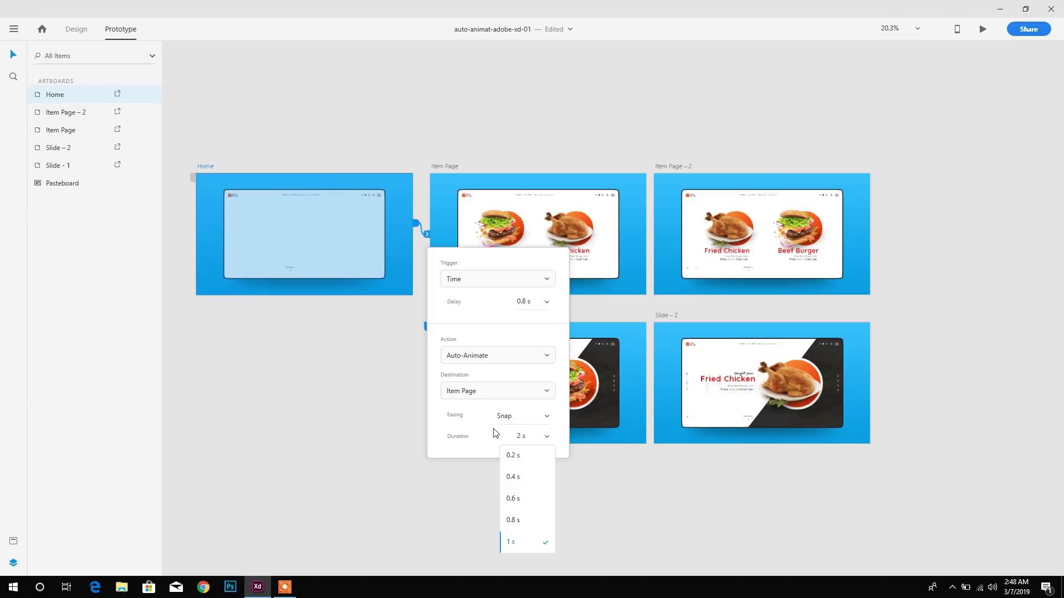
pyautogui.click(493, 428)
pyautogui.click(258, 170)
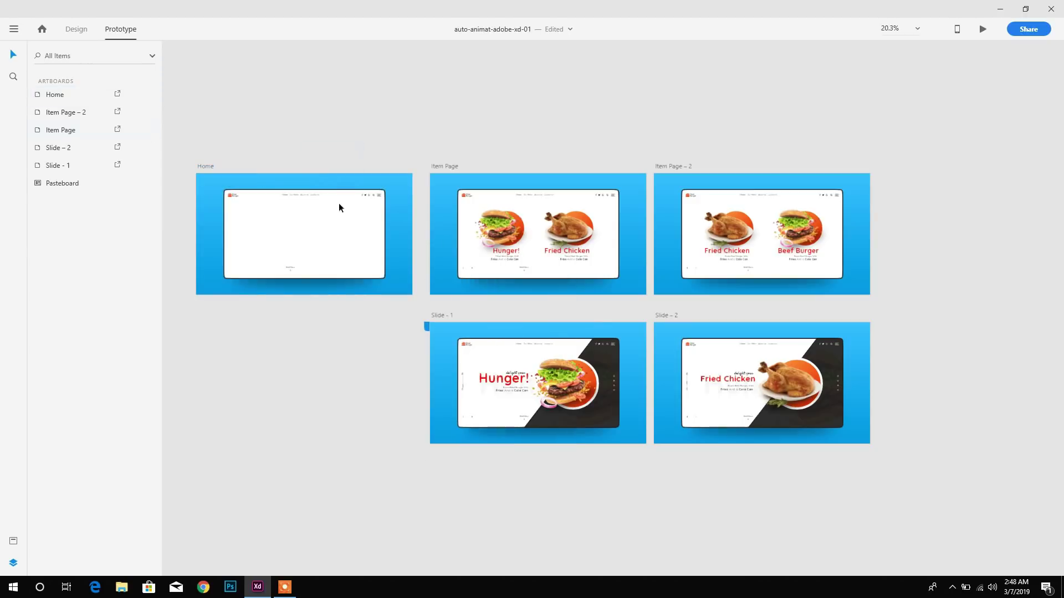
# - Preview the prototype from Home, test the item slider's next and previous arrows, and close the preview
pyautogui.click(213, 166)
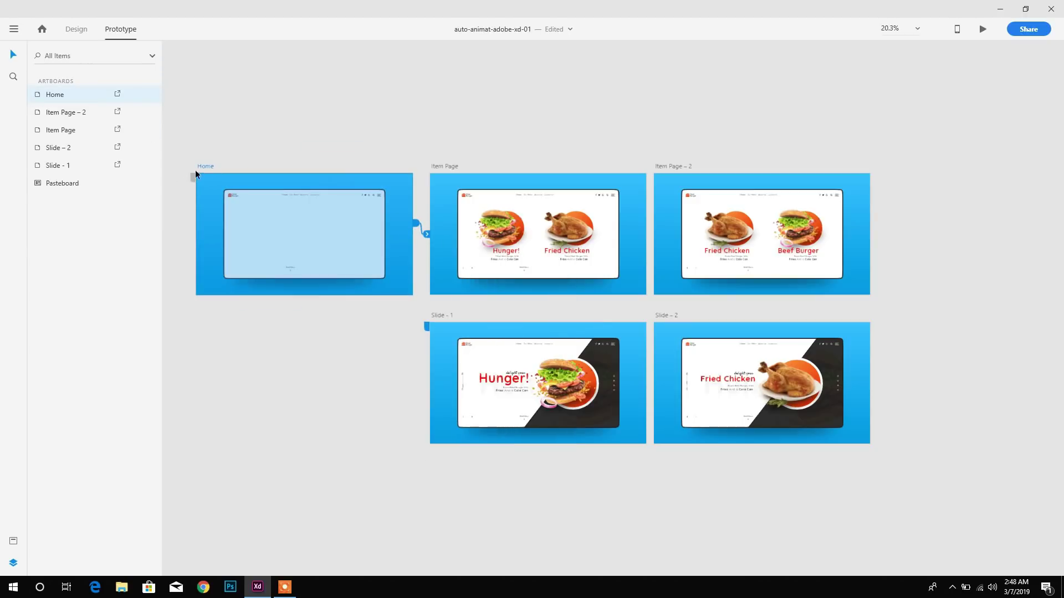
pyautogui.click(983, 30)
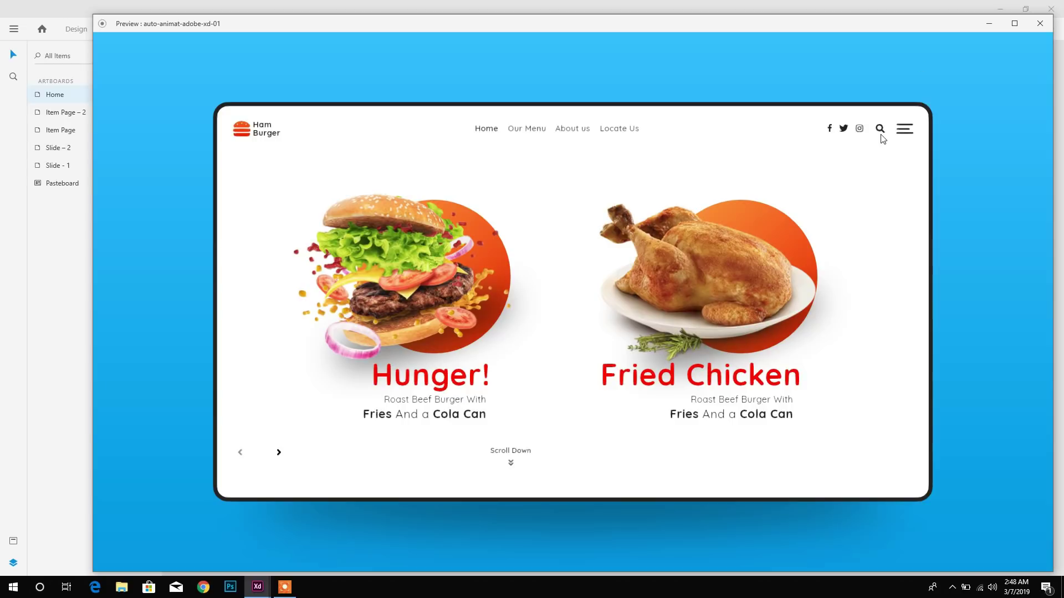
pyautogui.click(280, 453)
pyautogui.click(240, 453)
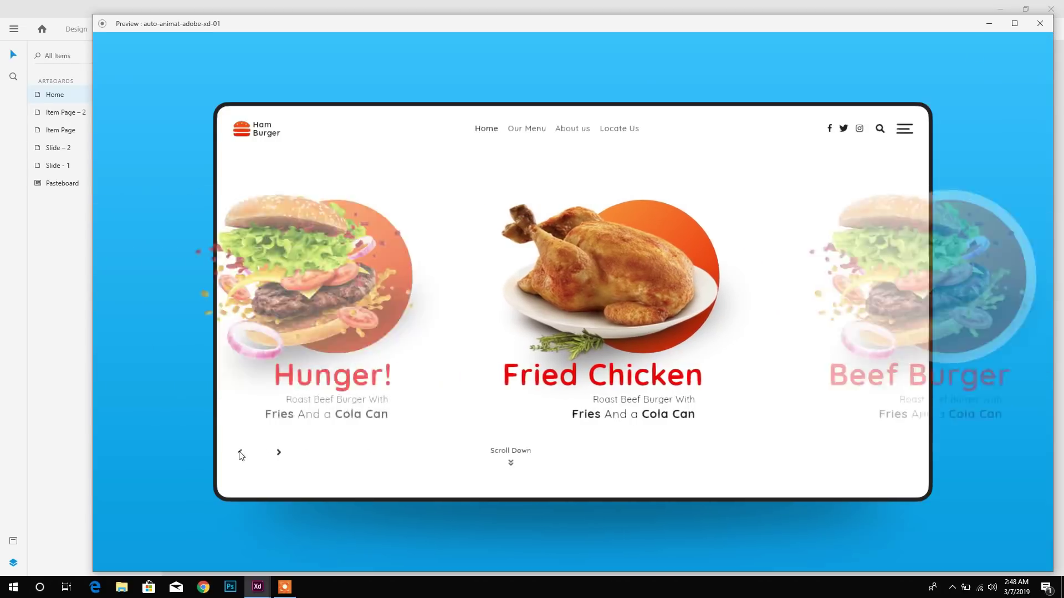
pyautogui.click(1031, 25)
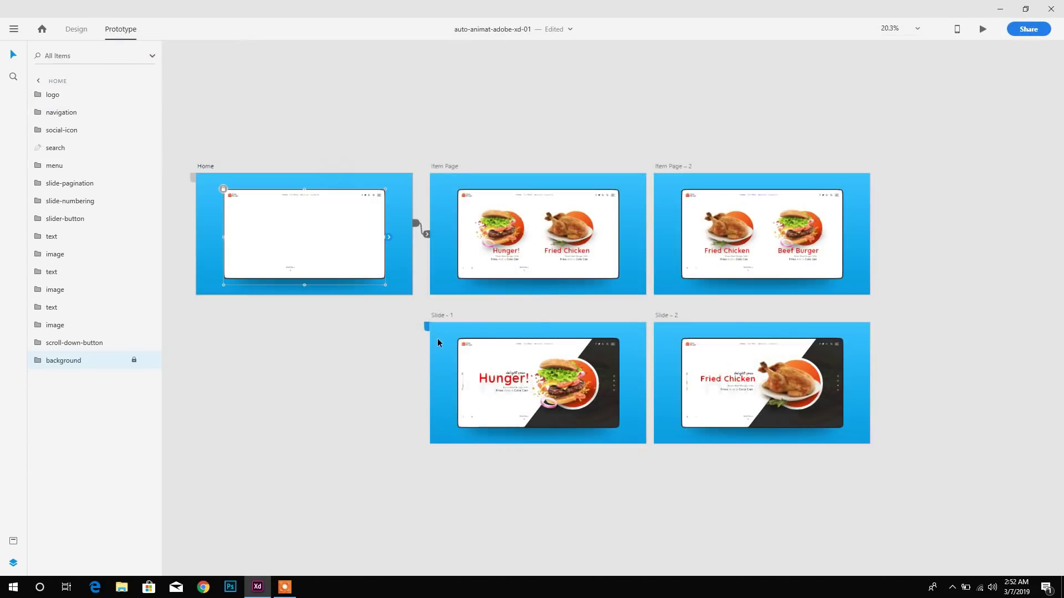
# - Link the logo on Slide – 1 to the Home artboard with a Tap trigger
pyautogui.click(437, 343)
pyautogui.click(464, 345)
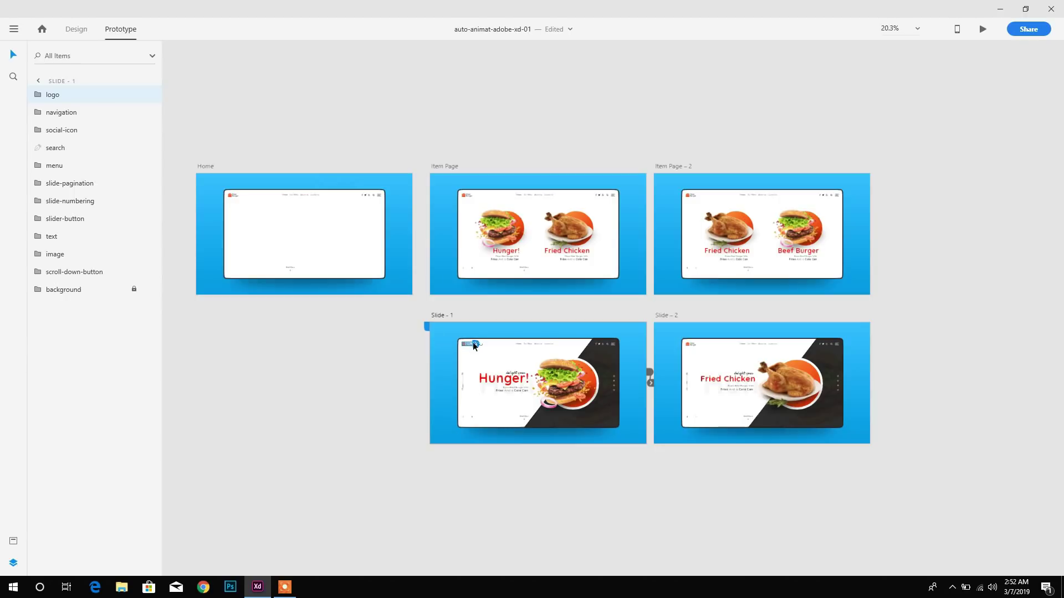
pyautogui.moveTo(473, 342); pyautogui.dragTo(334, 289)
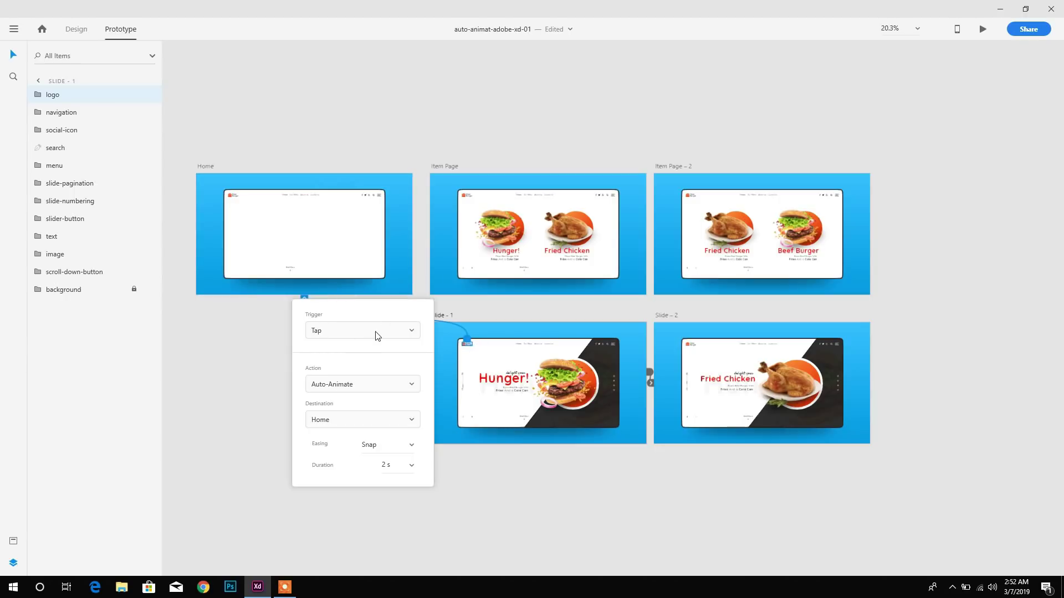
pyautogui.click(375, 333)
pyautogui.click(319, 349)
# - Try the Transition action on the Slide – 1 logo link, return it to Auto-Animate, and set the duration to 1 s
pyautogui.click(375, 384)
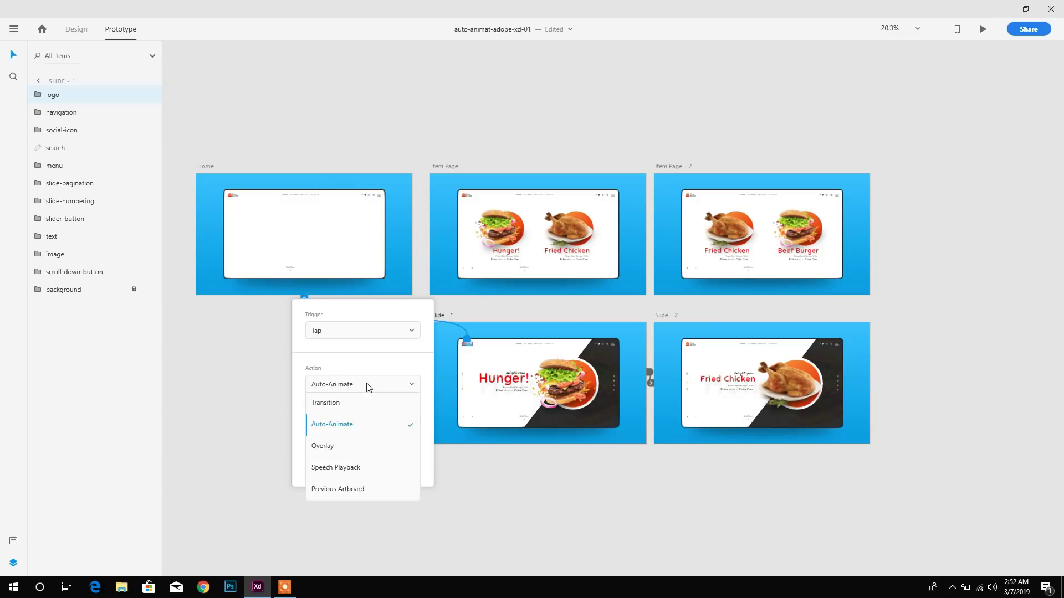
pyautogui.click(368, 401)
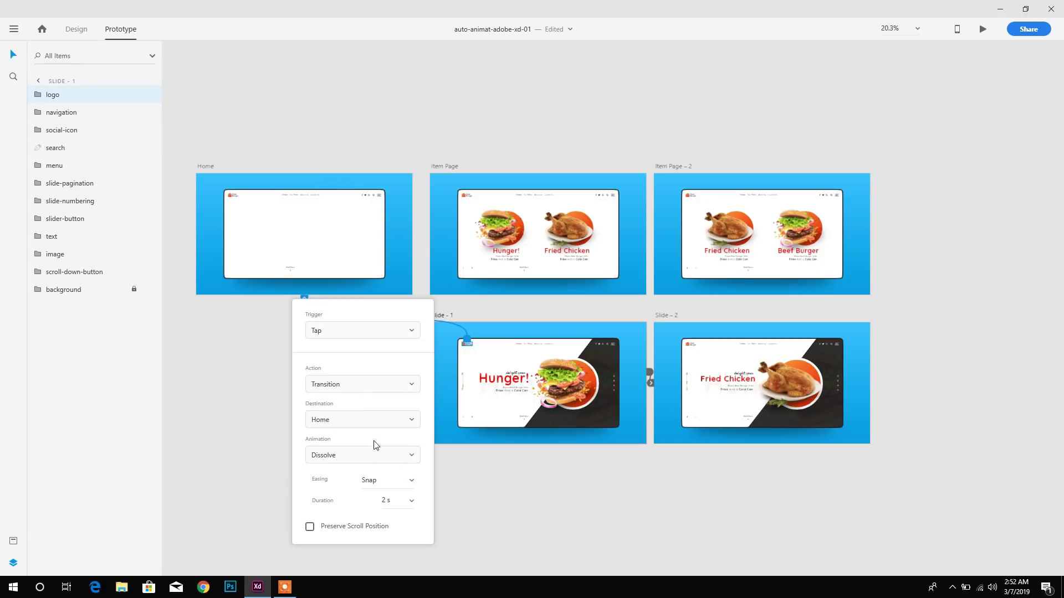
pyautogui.click(347, 384)
pyautogui.click(331, 425)
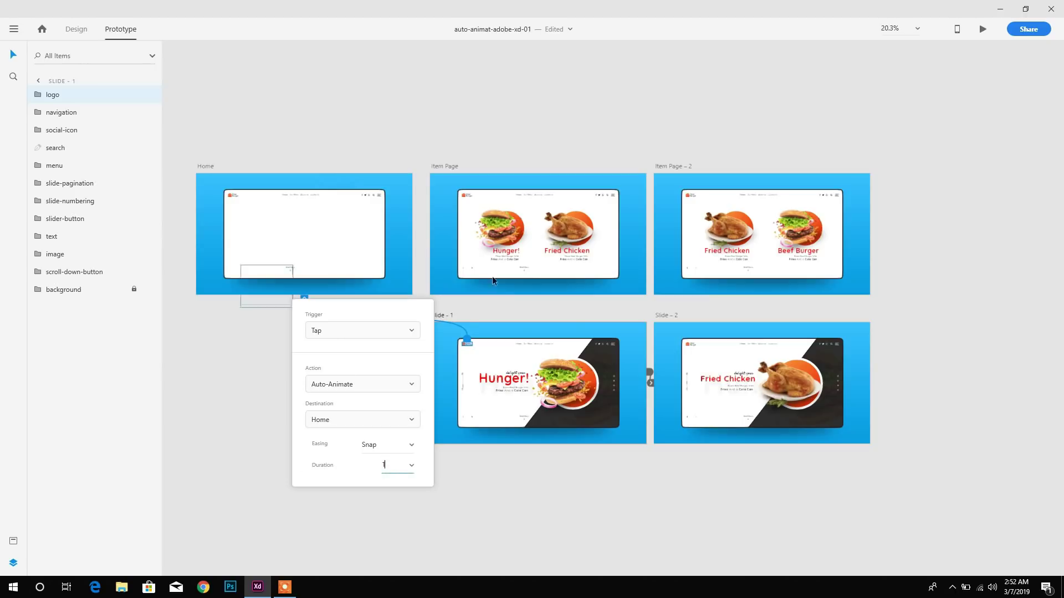
pyautogui.click(232, 349)
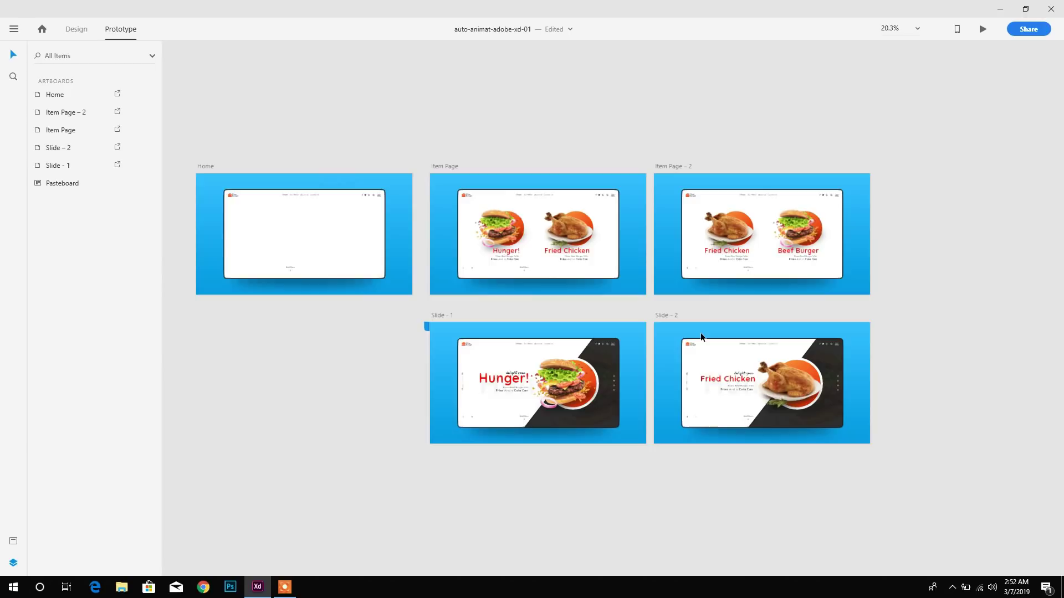
# - Link the Ham Burger text in Slide – 2's logo to the Home artboard with a Tap trigger
pyautogui.click(687, 343)
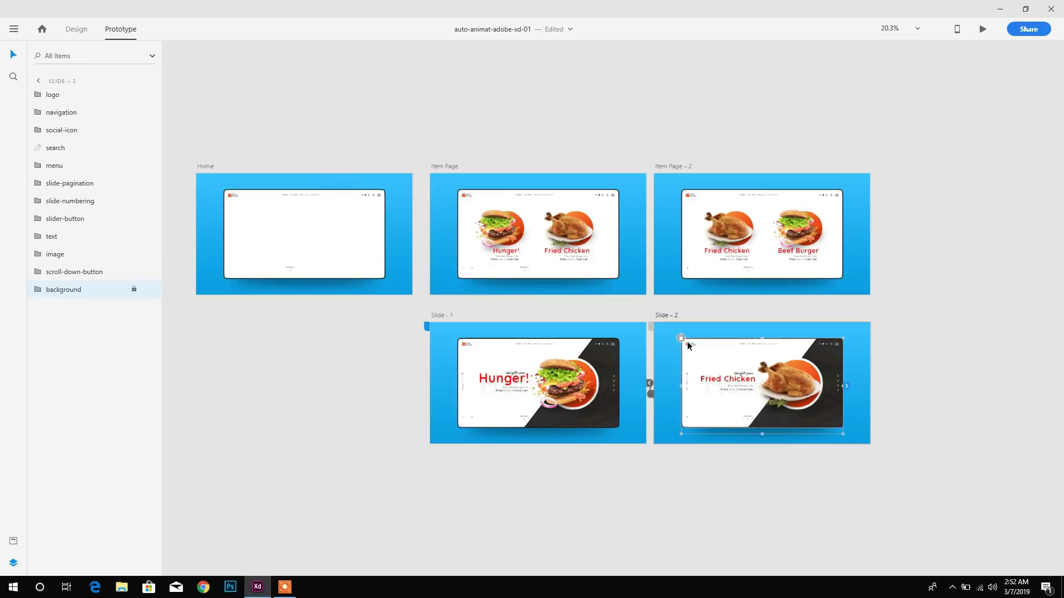
pyautogui.doubleClick(688, 343)
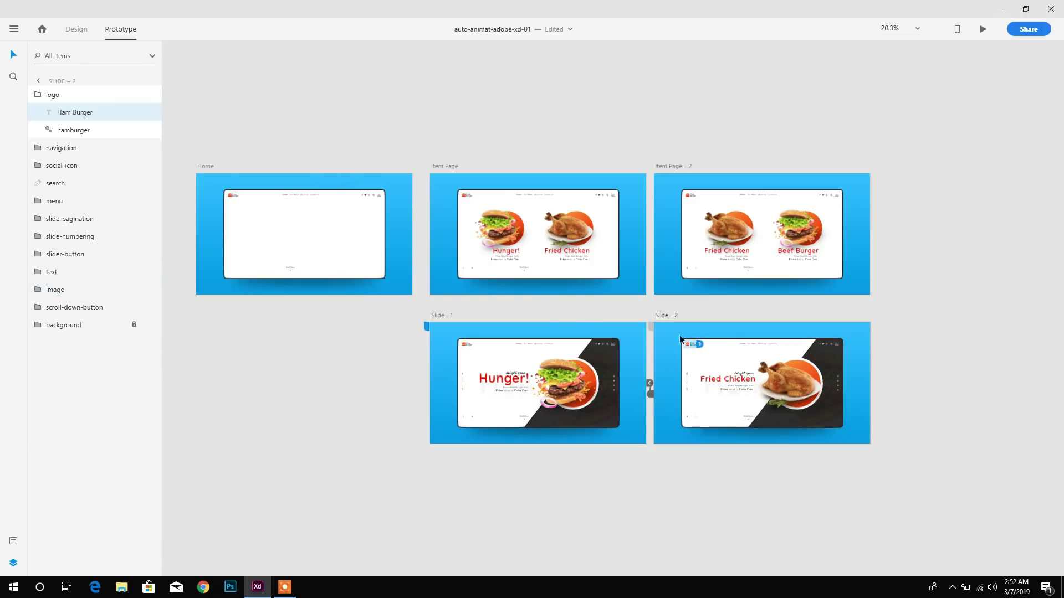
pyautogui.moveTo(699, 344); pyautogui.dragTo(335, 289)
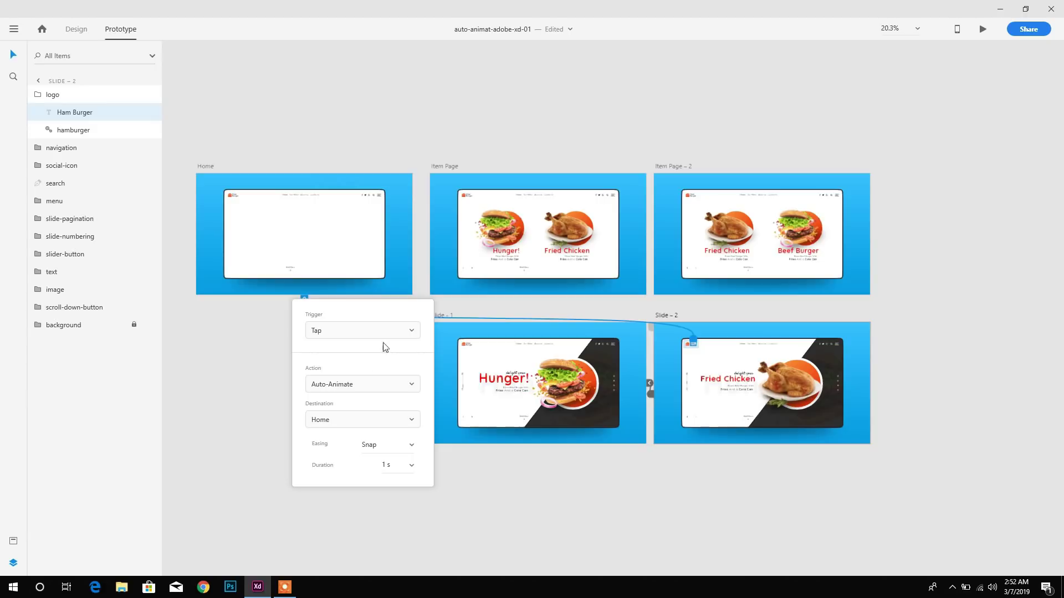
pyautogui.click(335, 337)
pyautogui.click(316, 352)
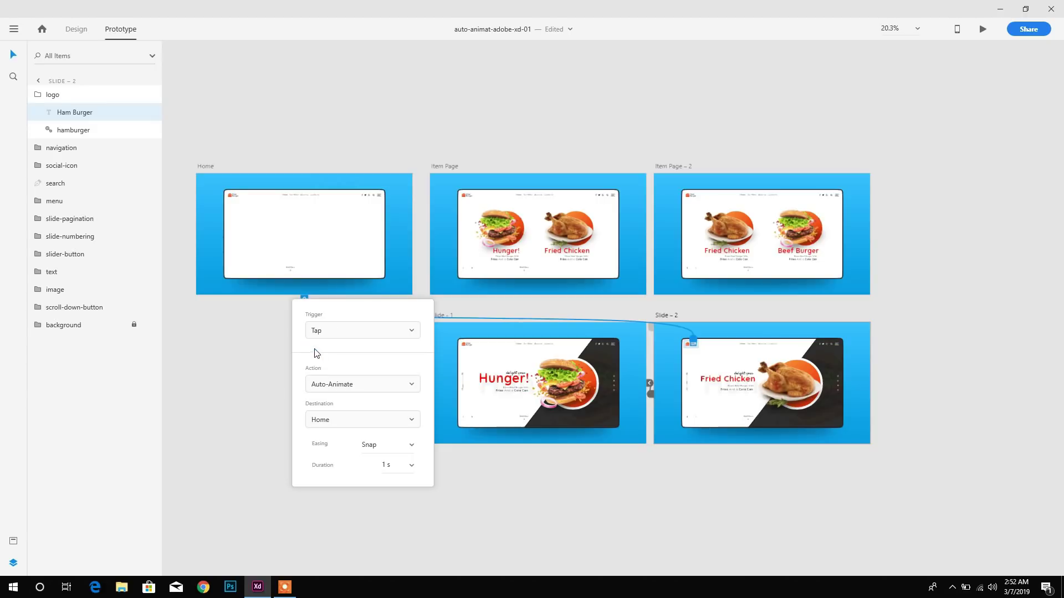
# - Choose the action for the Slide – 2 logo link to Home, and select the Home artboard
pyautogui.click(411, 388)
pyautogui.click(337, 425)
pyautogui.click(295, 243)
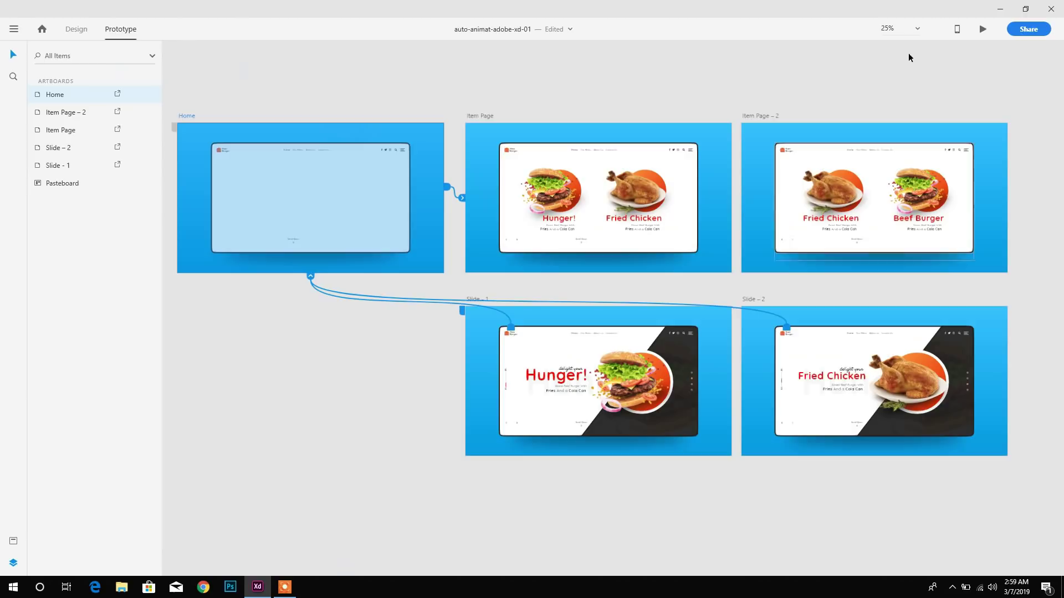
# - Preview the prototype from Home and test the item pages' next and previous arrows
pyautogui.click(982, 30)
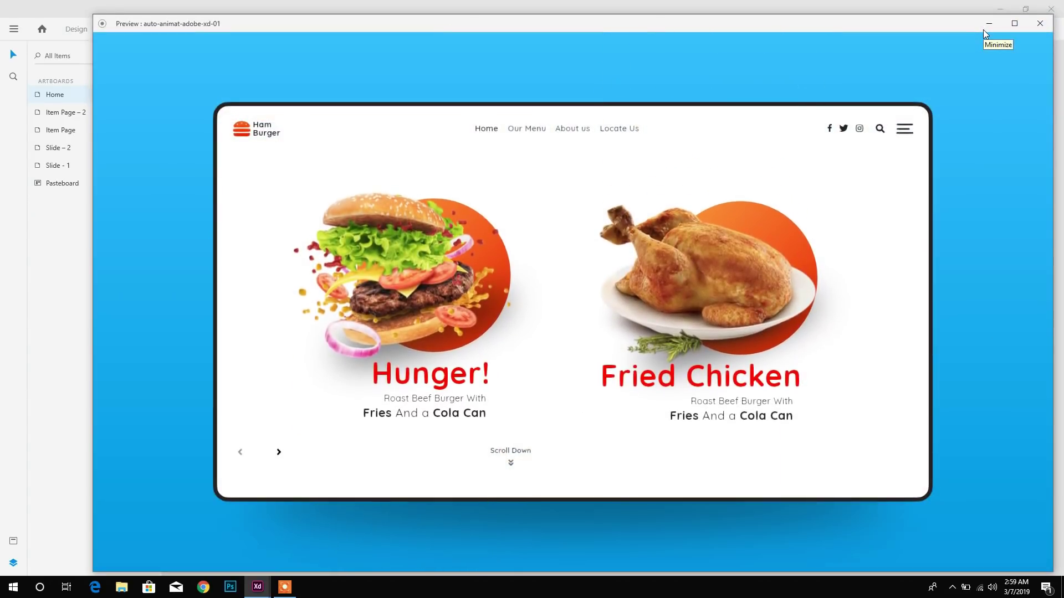
pyautogui.click(277, 454)
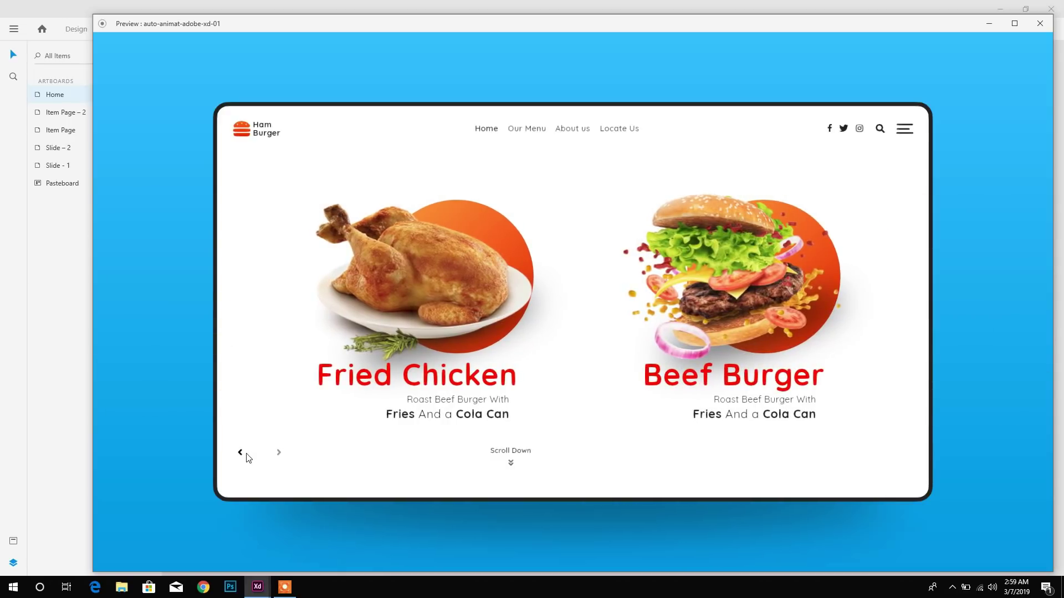
pyautogui.click(242, 455)
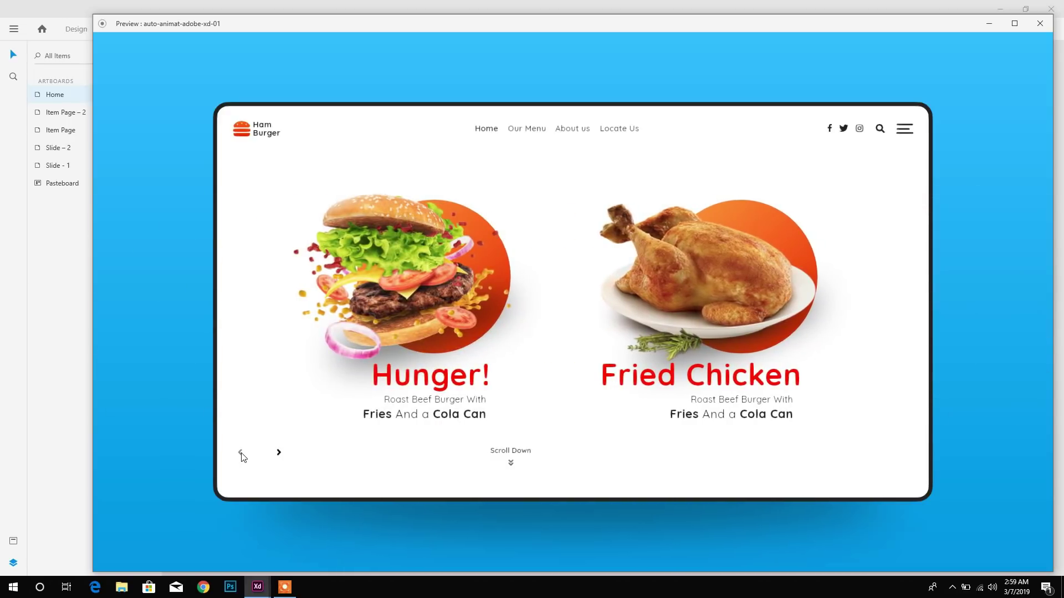
# - Open the Hunger! burger's slide in the preview and test switching between it and the Fried Chicken slide with the arrows
pyautogui.click(391, 297)
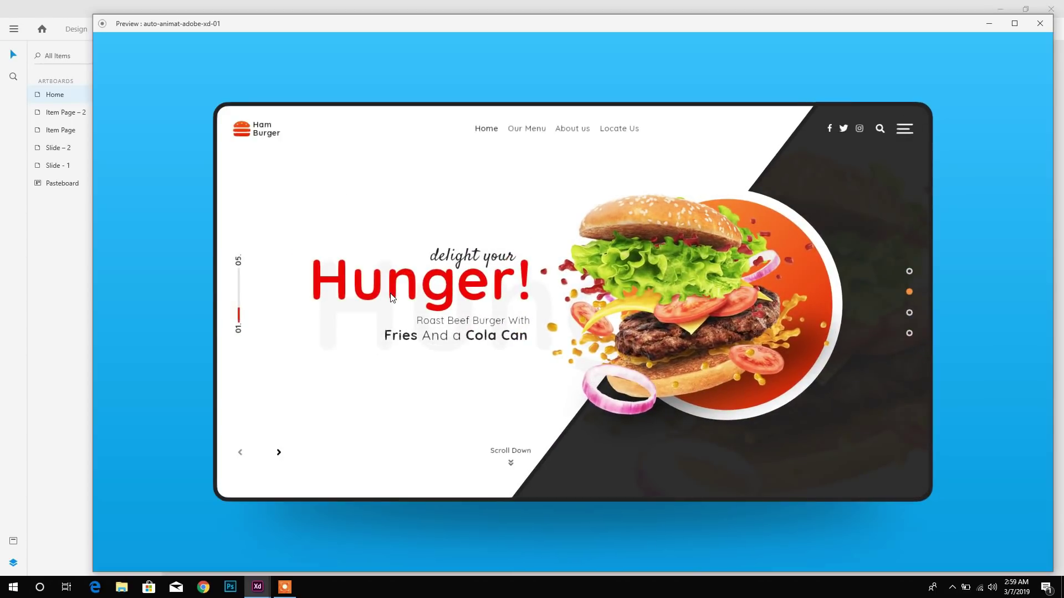
pyautogui.click(280, 454)
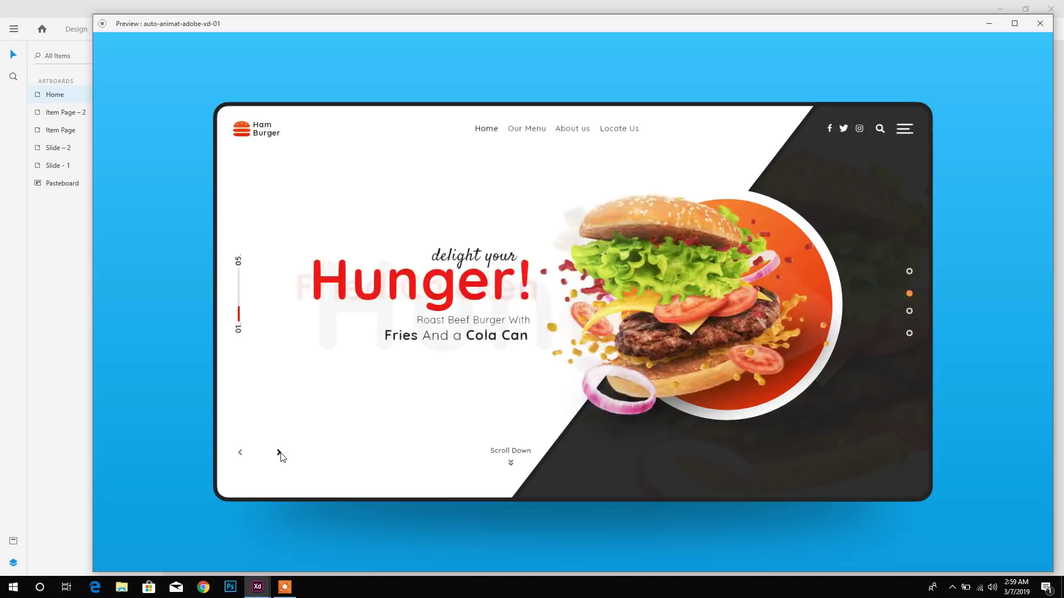
pyautogui.click(240, 453)
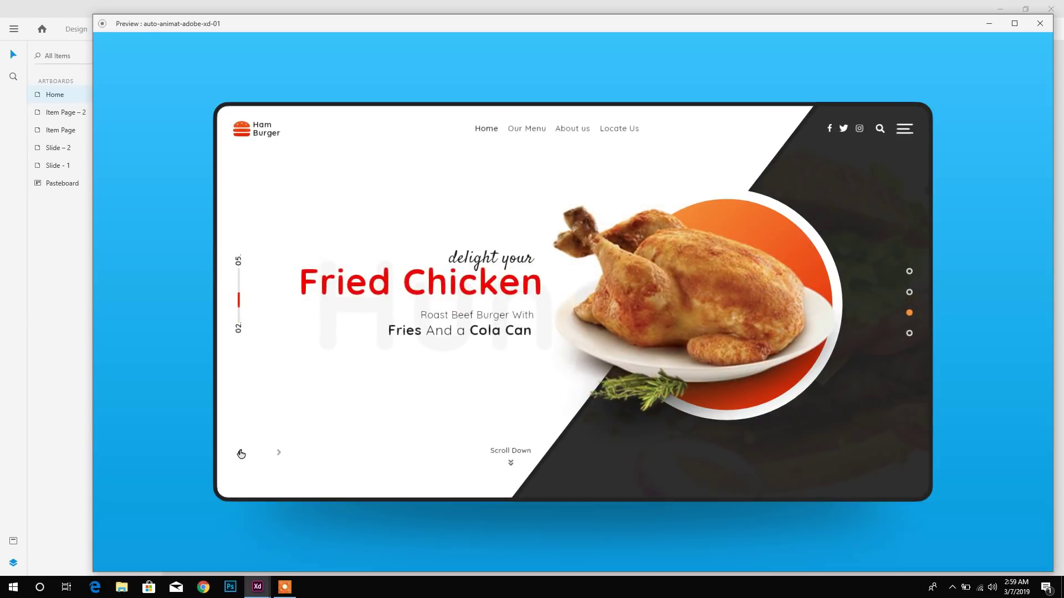
pyautogui.click(280, 454)
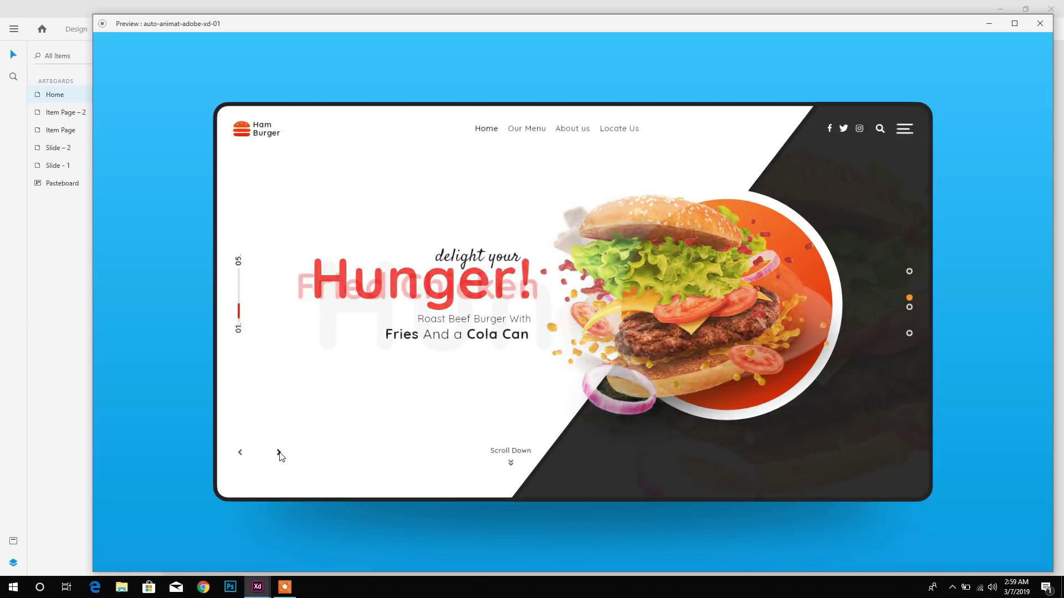
# - Test the slide's logo link back to Home in the preview, and try the item pages' next and previous arrows again
pyautogui.click(248, 135)
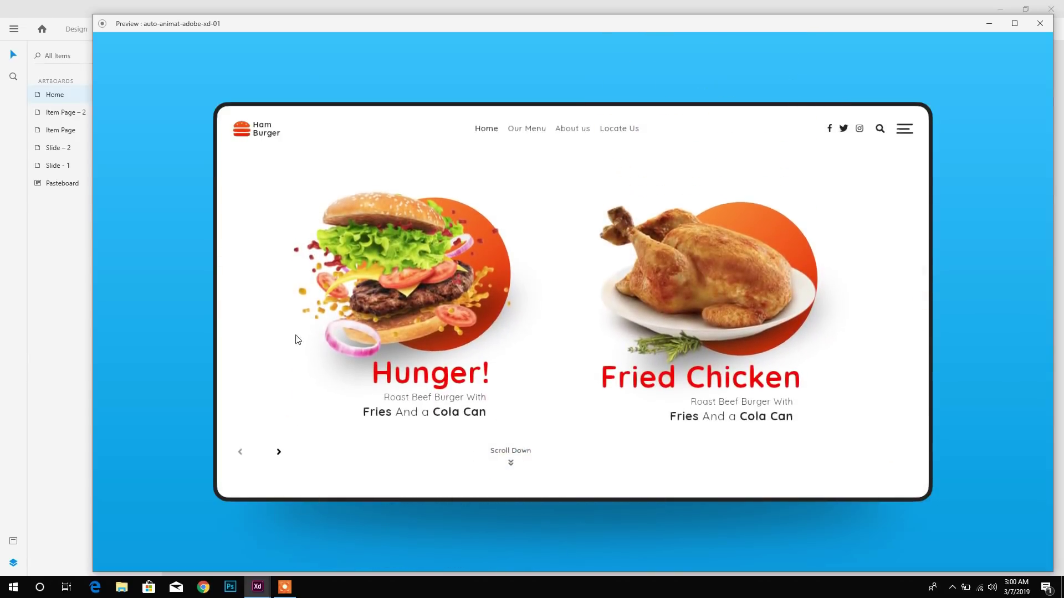
pyautogui.click(280, 453)
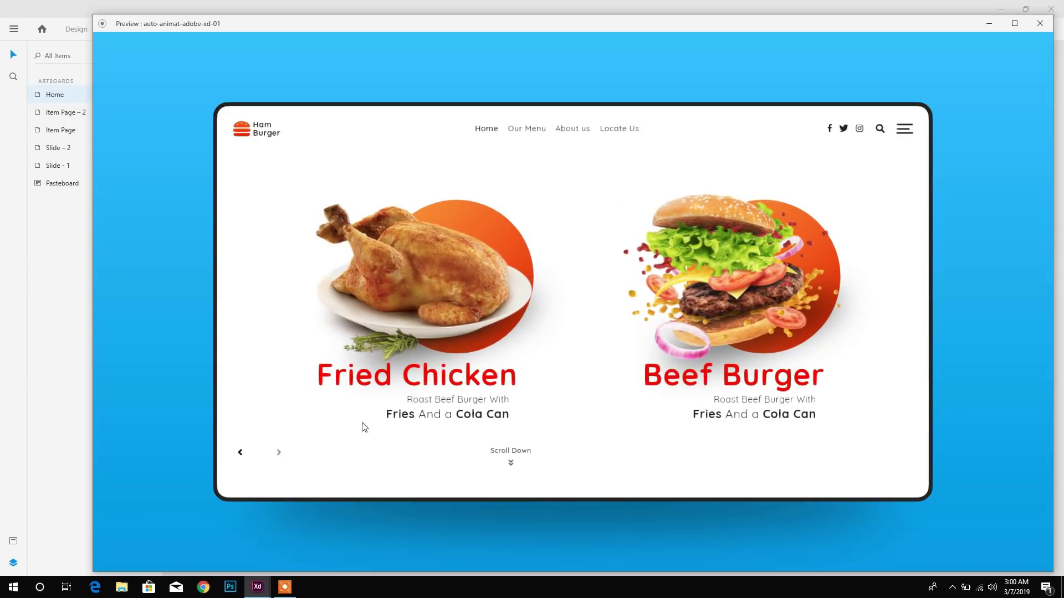
pyautogui.click(241, 453)
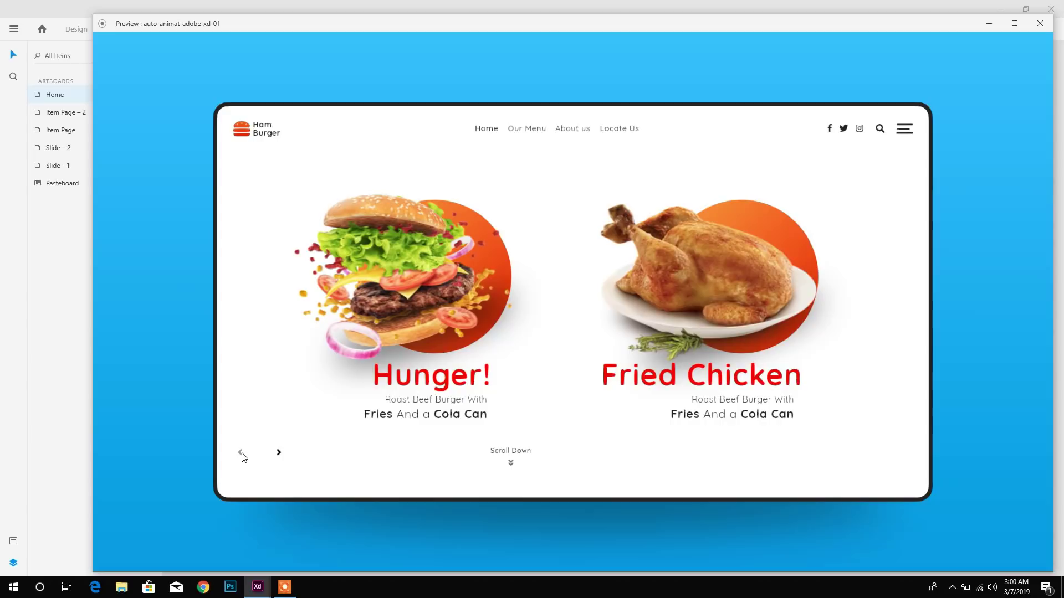